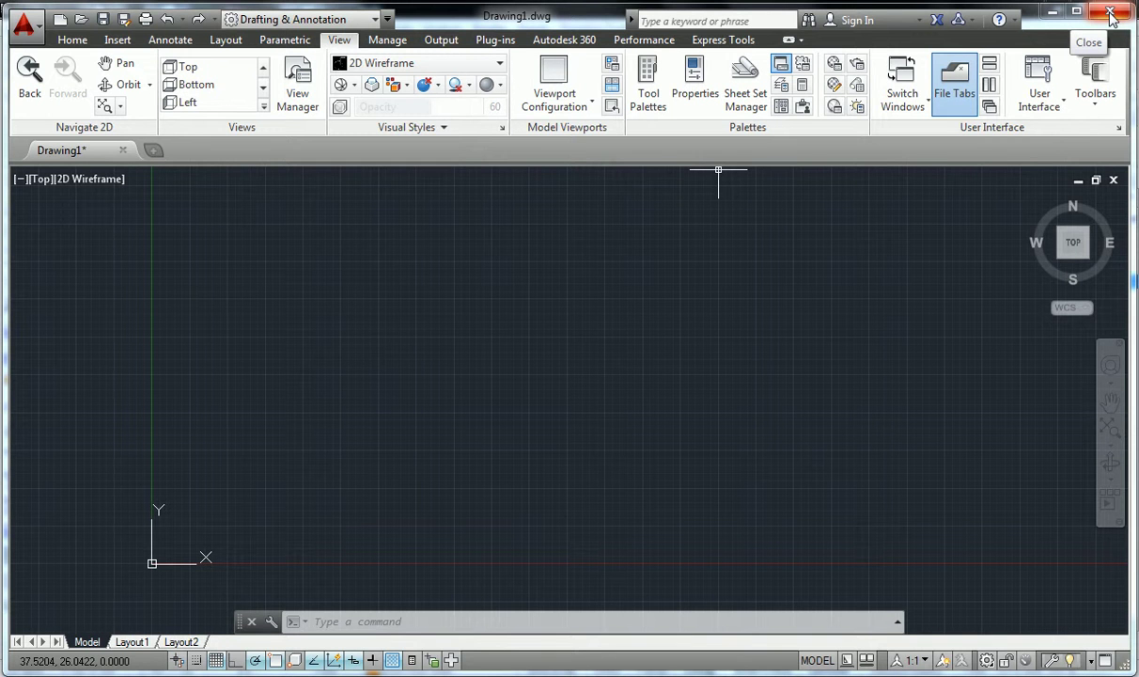
# Step: Close the open AutoCAD session containing Drawing1
pyautogui.click(1111, 13)
pyautogui.click(583, 388)
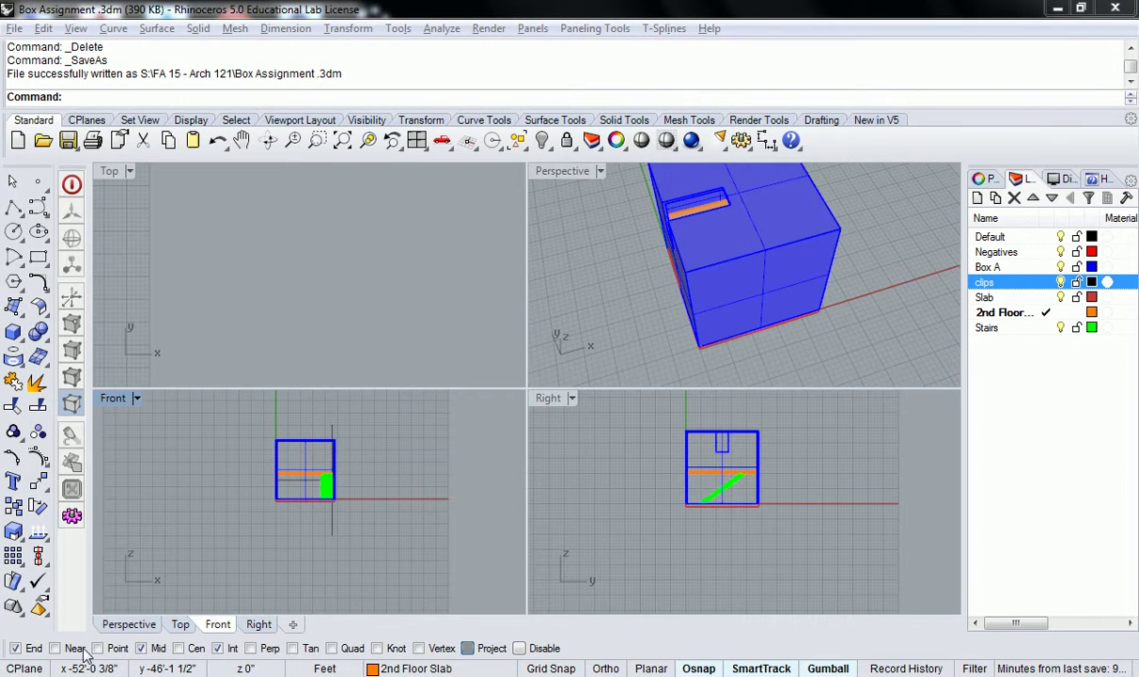
pyautogui.hotkey('alt', 'Tab')
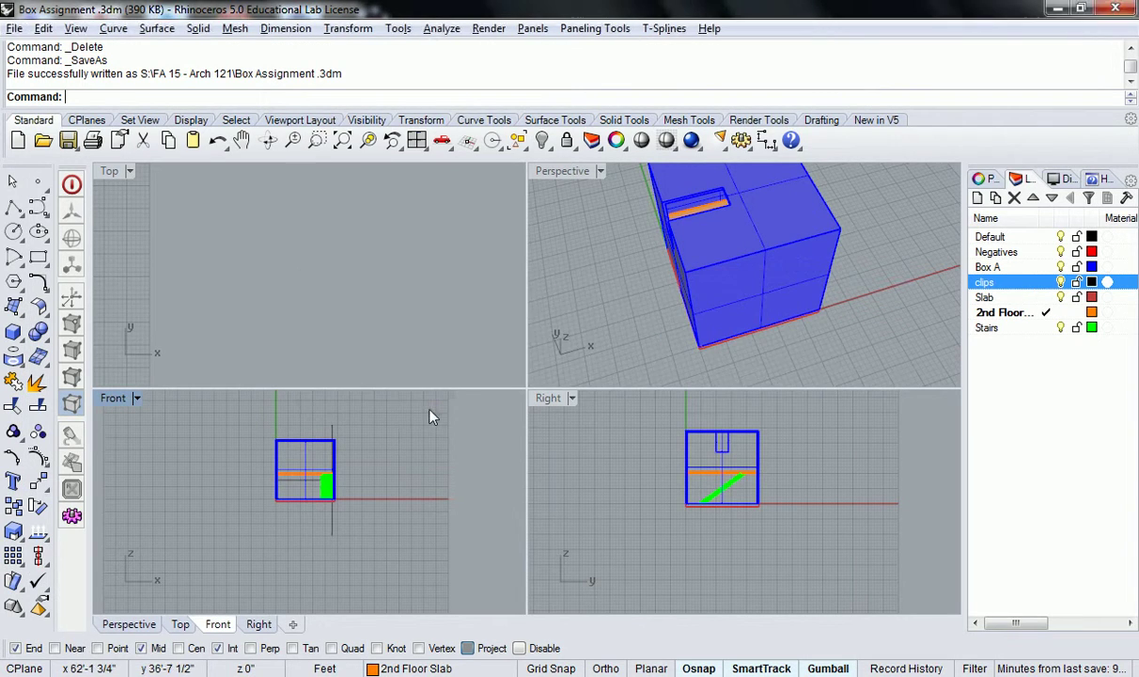
# Step: Launch AutoCAD 2016 - English and accept its data collection and use notice
pyautogui.press('super')
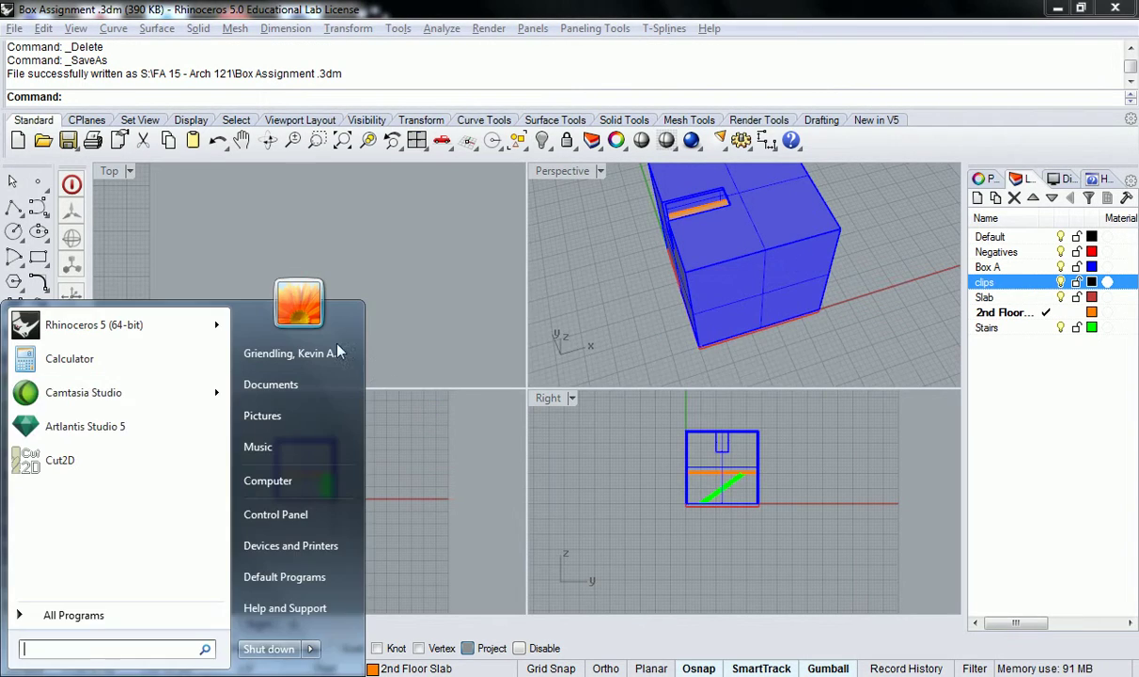
pyautogui.click(84, 621)
pyautogui.click(90, 370)
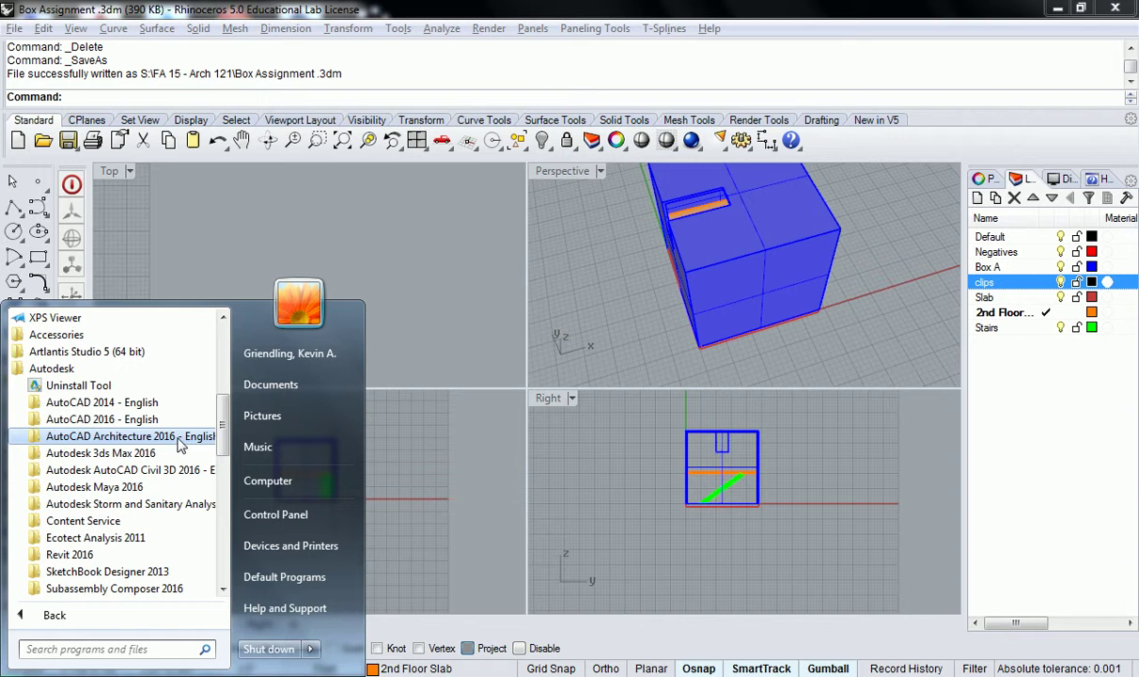
pyautogui.click(147, 421)
pyautogui.click(141, 453)
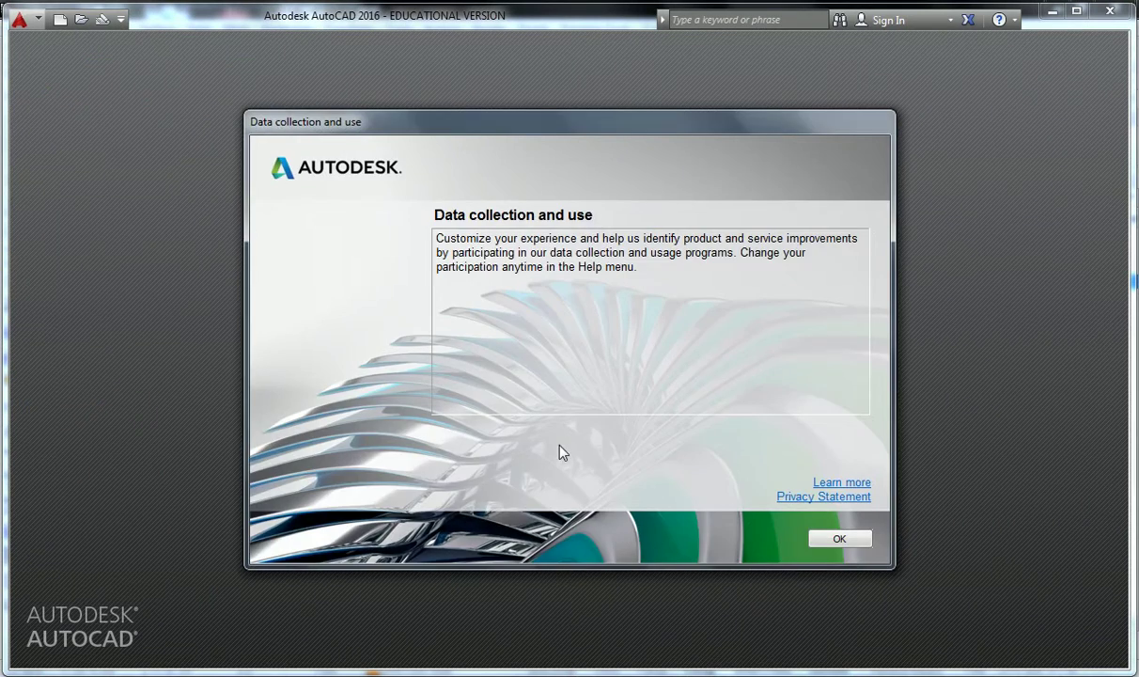
pyautogui.click(836, 540)
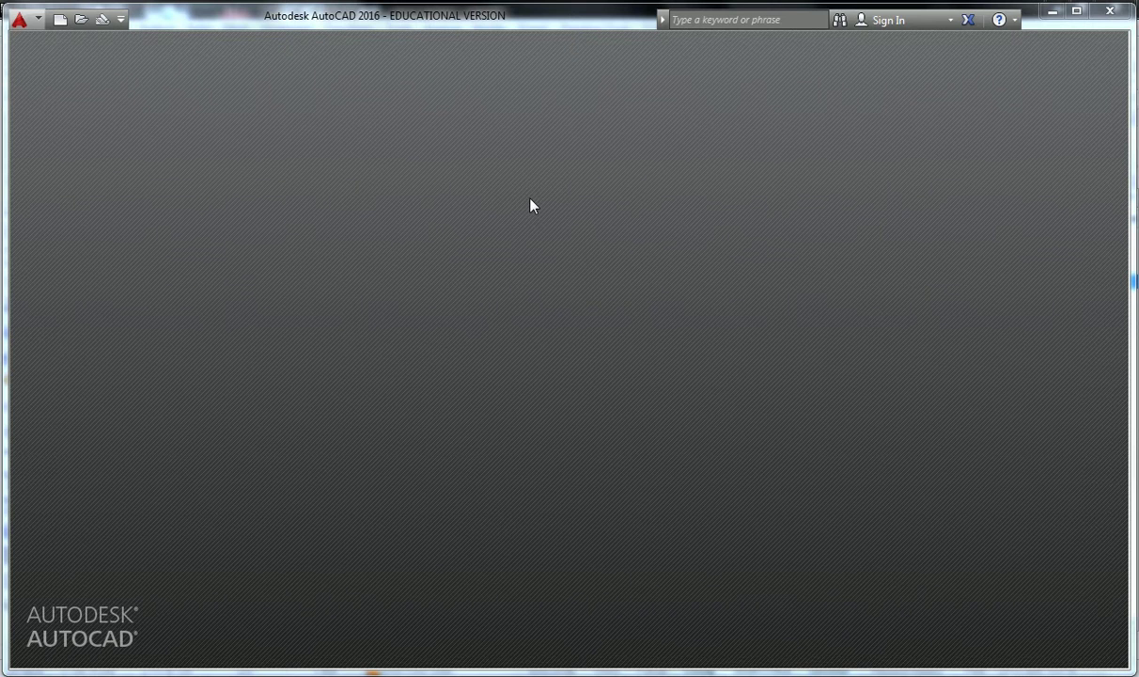
# Step: Create a new drawing from the acad.dwt template
pyautogui.click(59, 20)
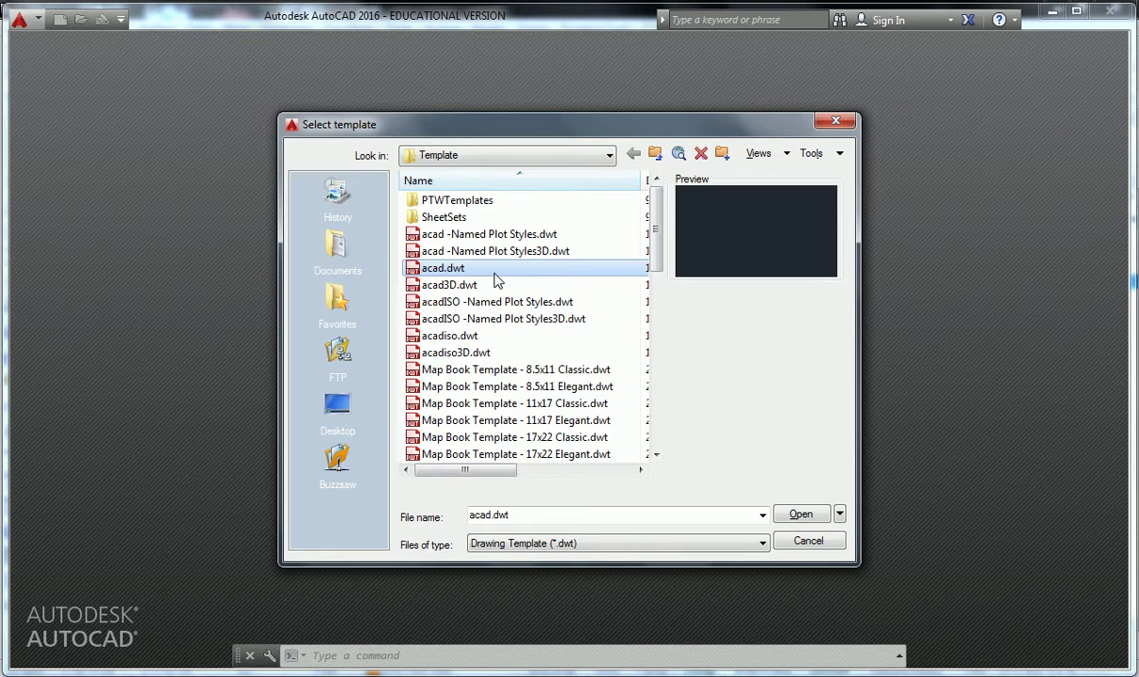
pyautogui.click(617, 543)
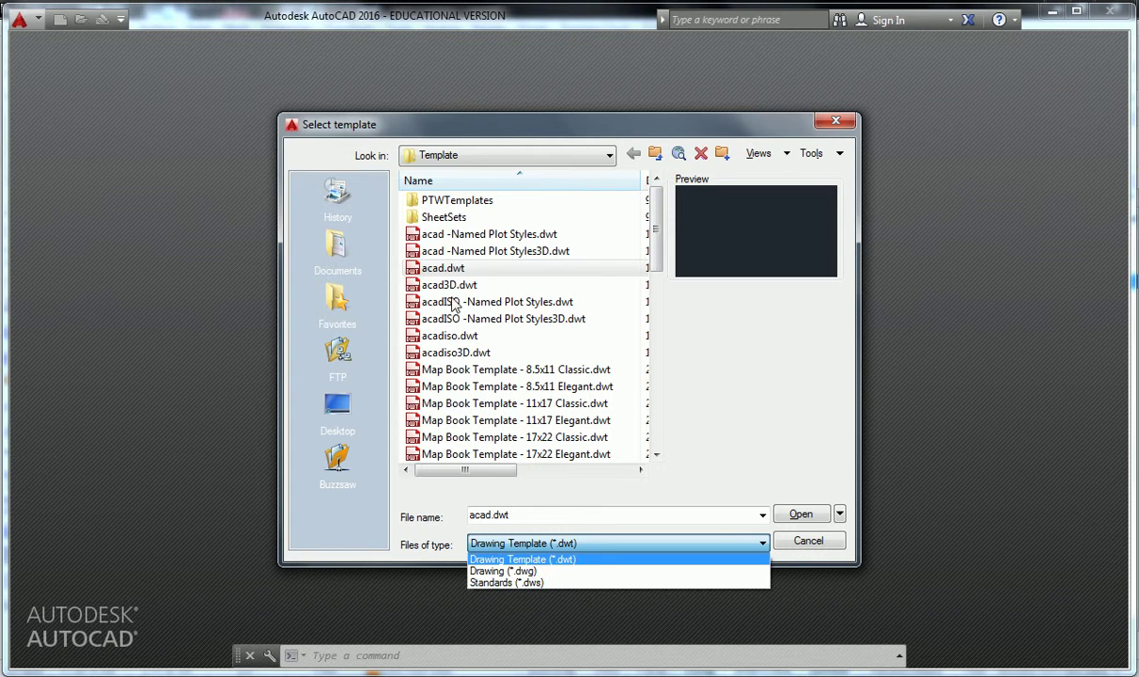
pyautogui.click(428, 258)
pyautogui.click(802, 514)
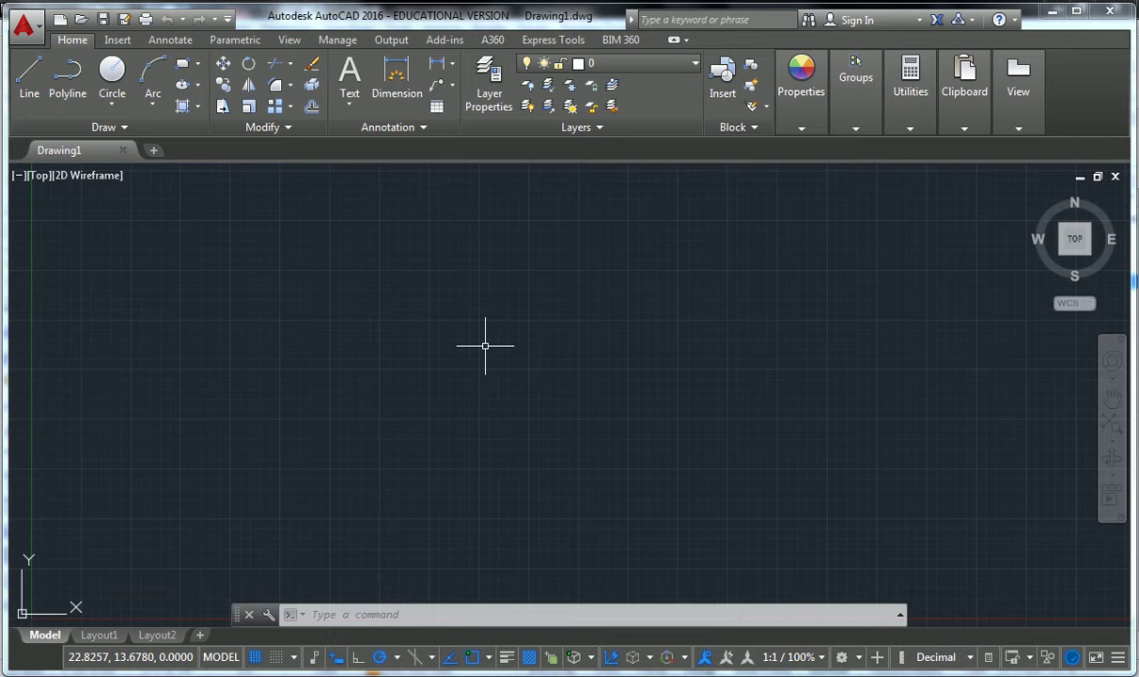
# Step: Set the drawing's length units to Architectural with a precision of 0'-0 1/16"
pyautogui.write('units')
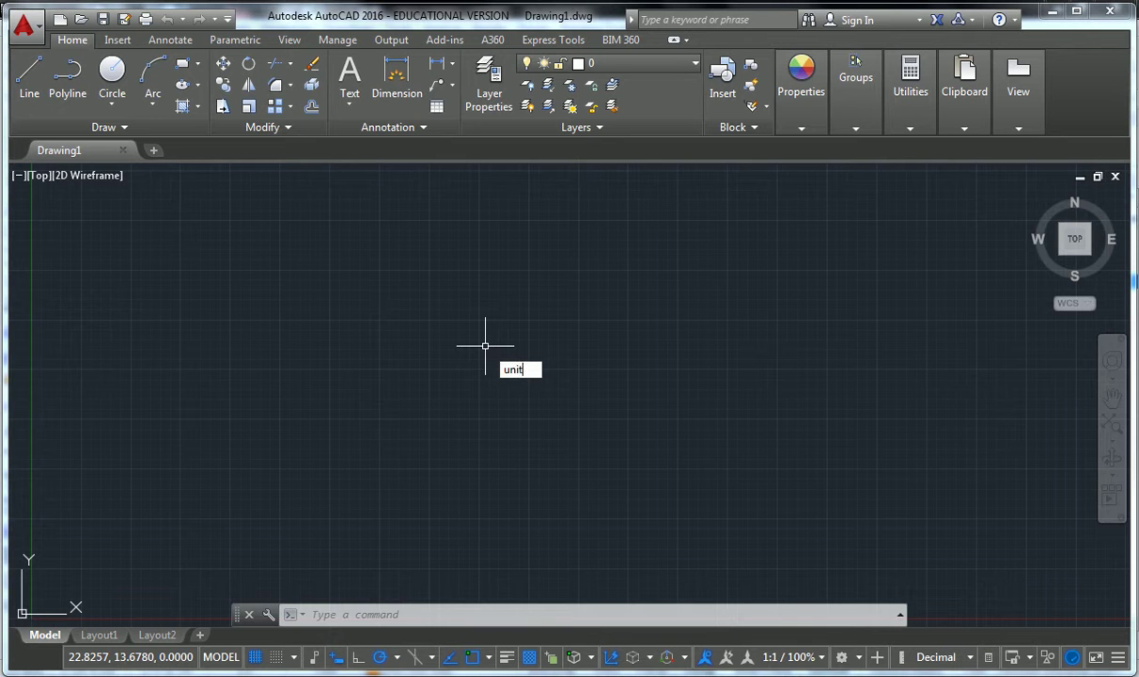
pyautogui.press('Return')
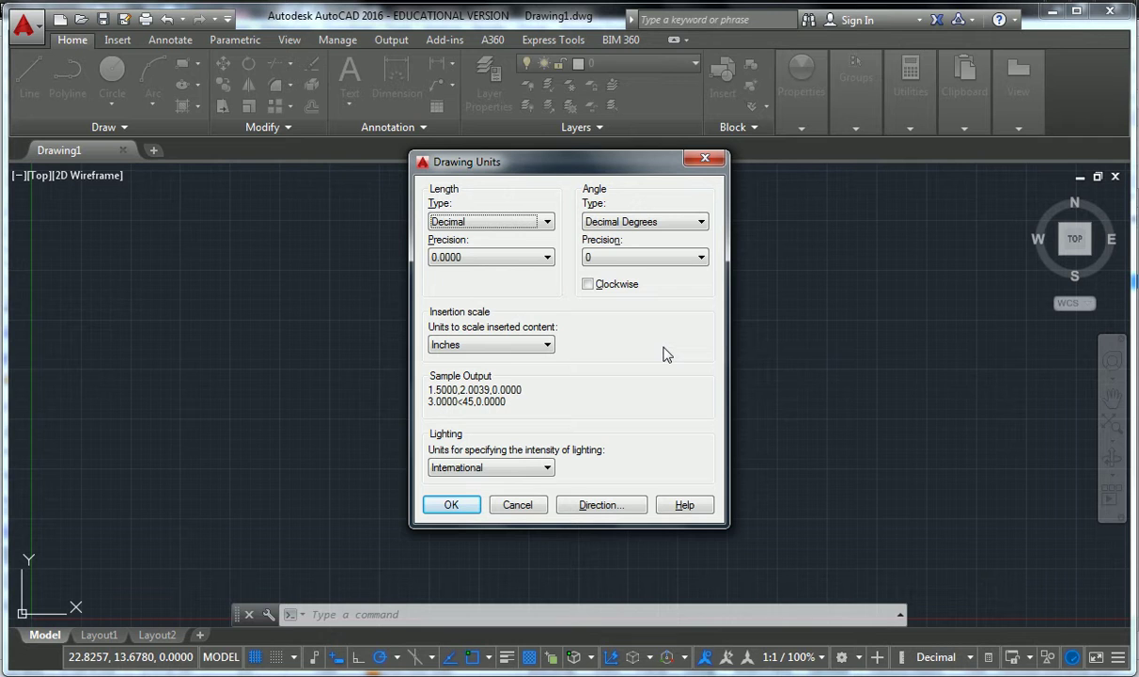
pyautogui.click(495, 220)
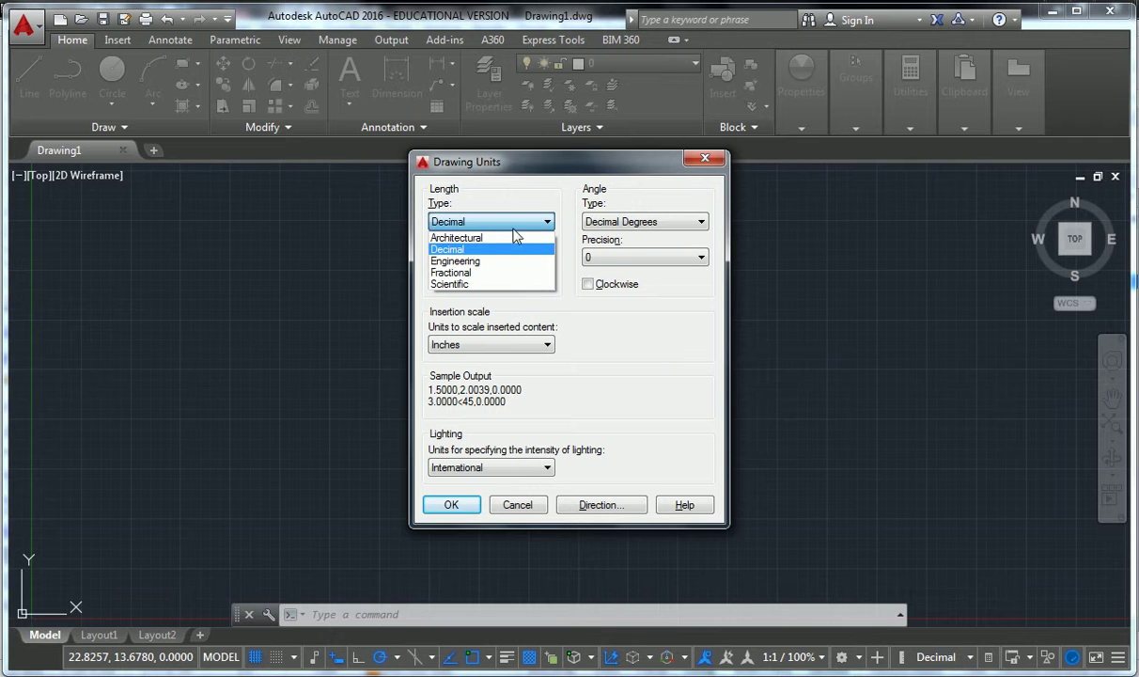
pyautogui.click(506, 238)
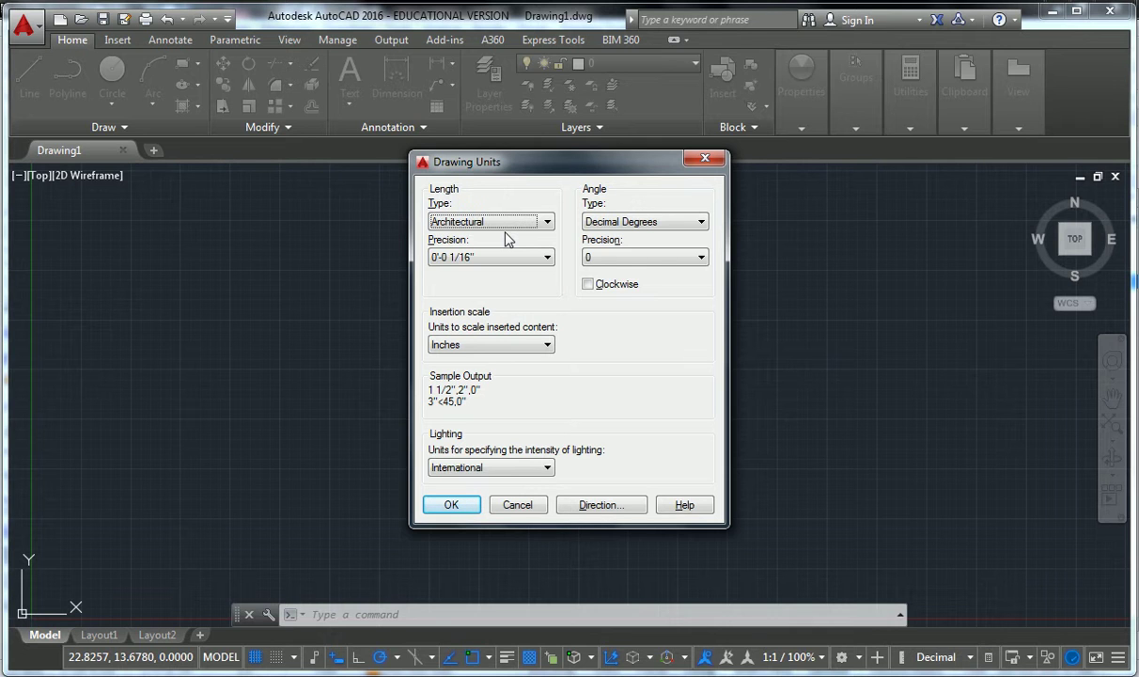
pyautogui.click(518, 256)
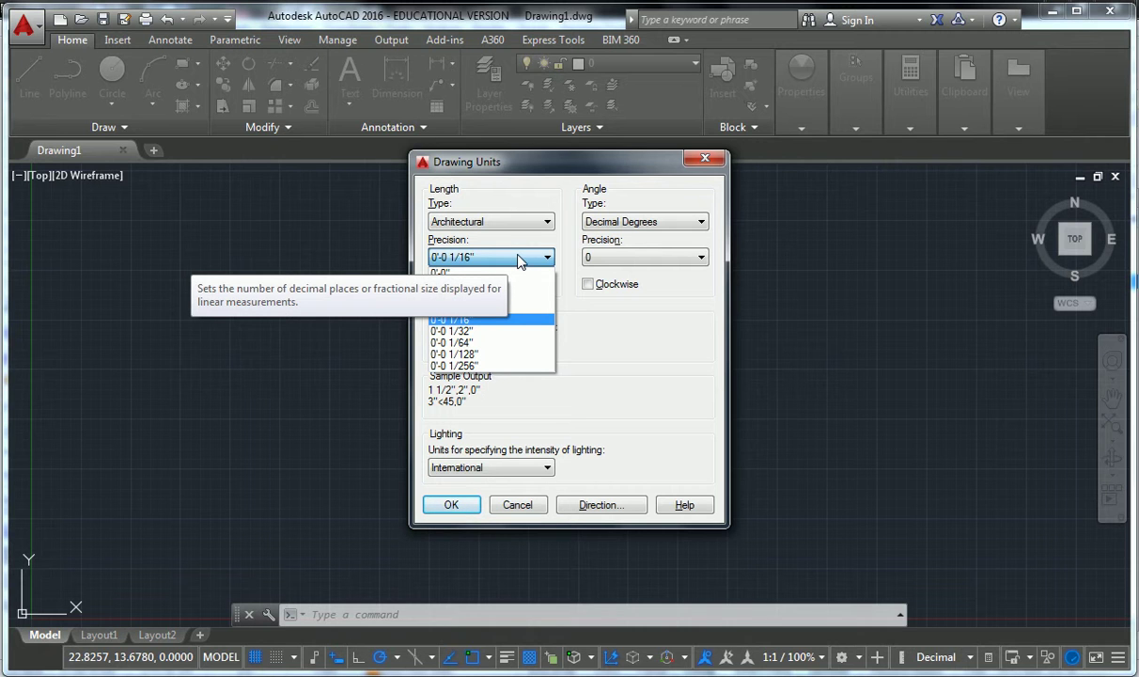
pyautogui.click(519, 258)
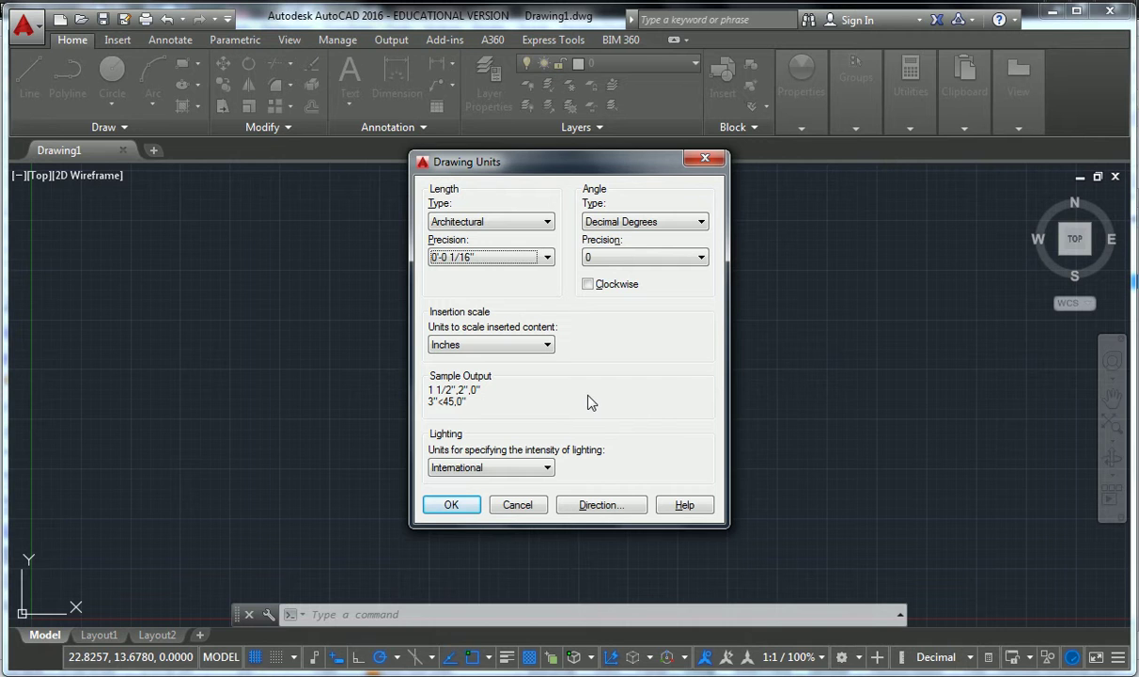
# Step: Keep the angle precision at 0 and the insertion scale in inches, and accept the drawing units
pyautogui.click(629, 260)
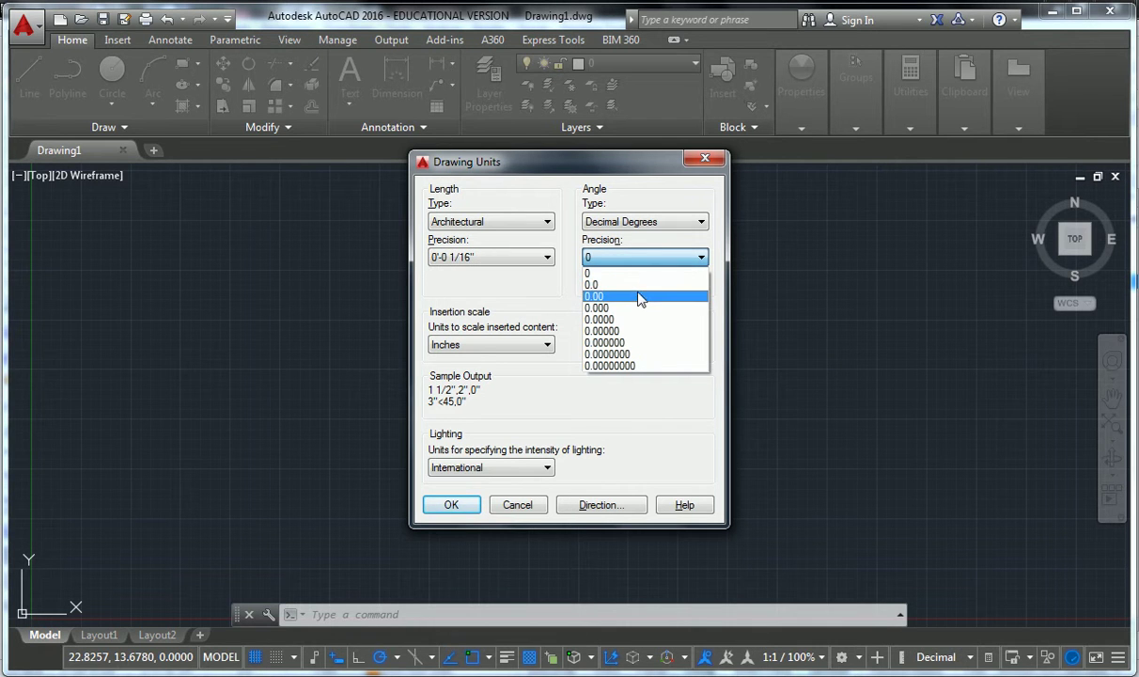
pyautogui.click(635, 273)
pyautogui.click(522, 347)
pyautogui.click(594, 345)
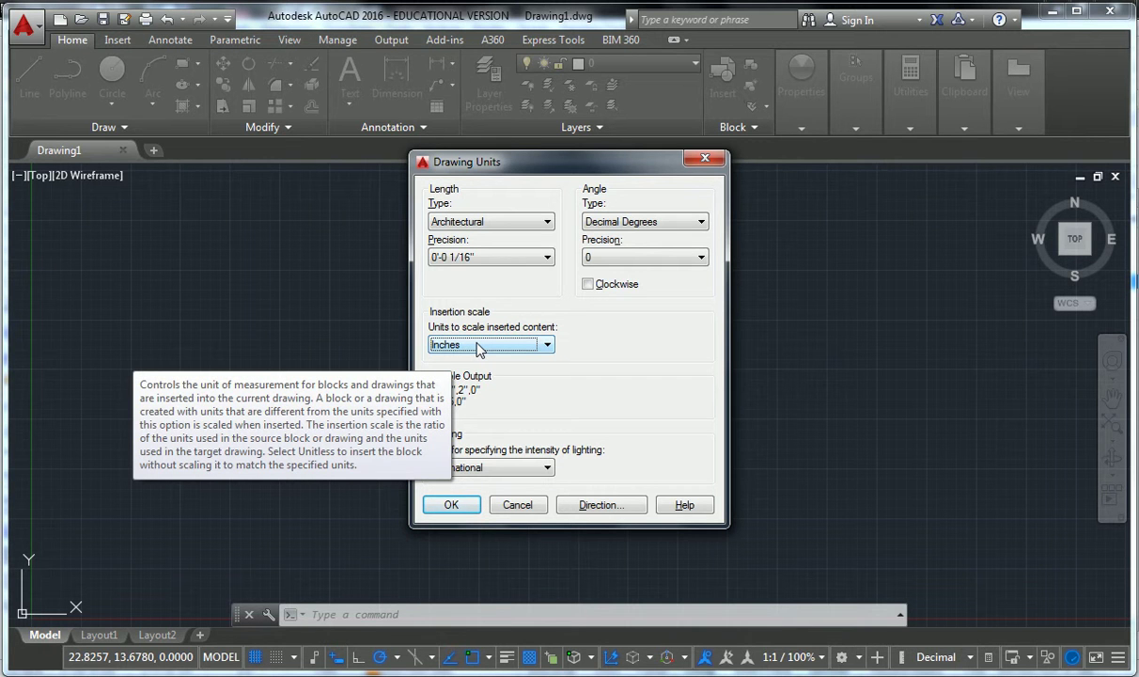
pyautogui.click(452, 505)
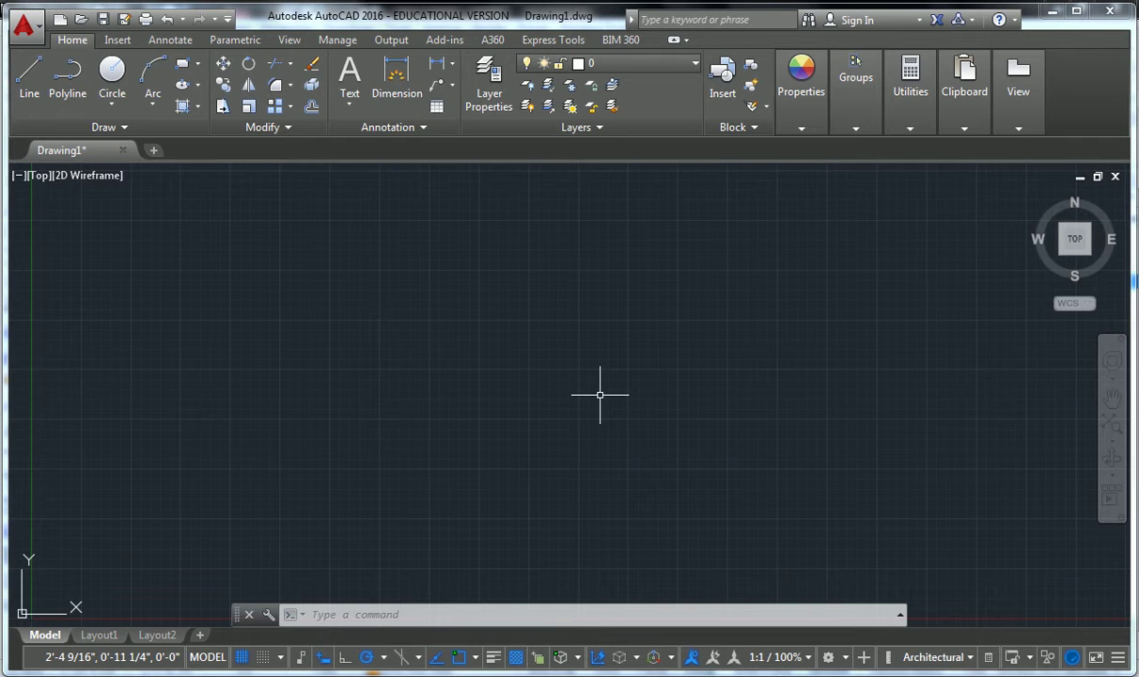
pyautogui.scroll(-3, 570, 348)
pyautogui.moveTo(570, 349); pyautogui.dragTo(482, 367, button='middle')
pyautogui.moveTo(501, 318); pyautogui.dragTo(481, 325, button='middle')
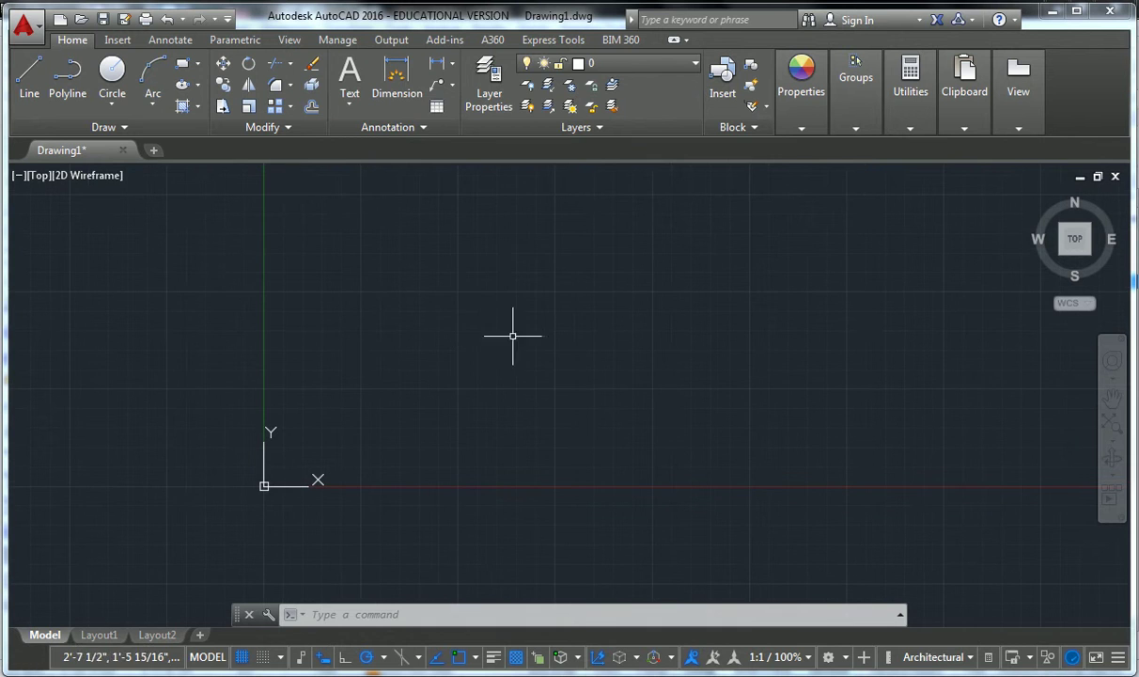
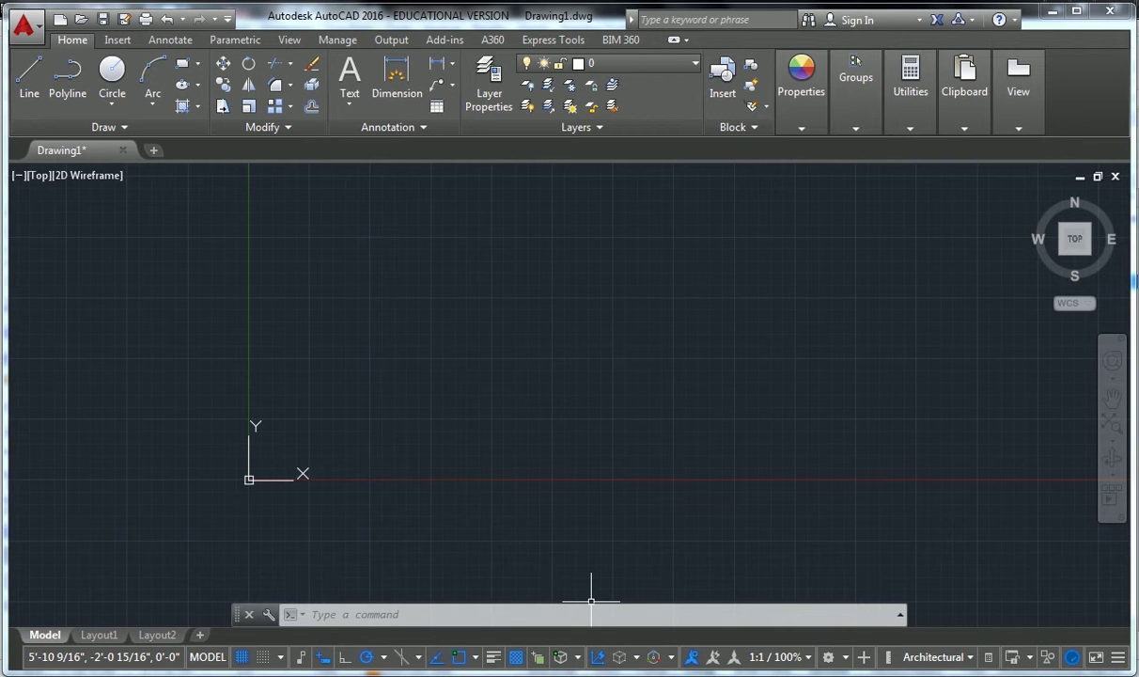
# Step: Reduce the height of the AutoCAD window so that part of the Rhinoceros window behind it shows
pyautogui.moveTo(830, 672); pyautogui.dragTo(818, 390)
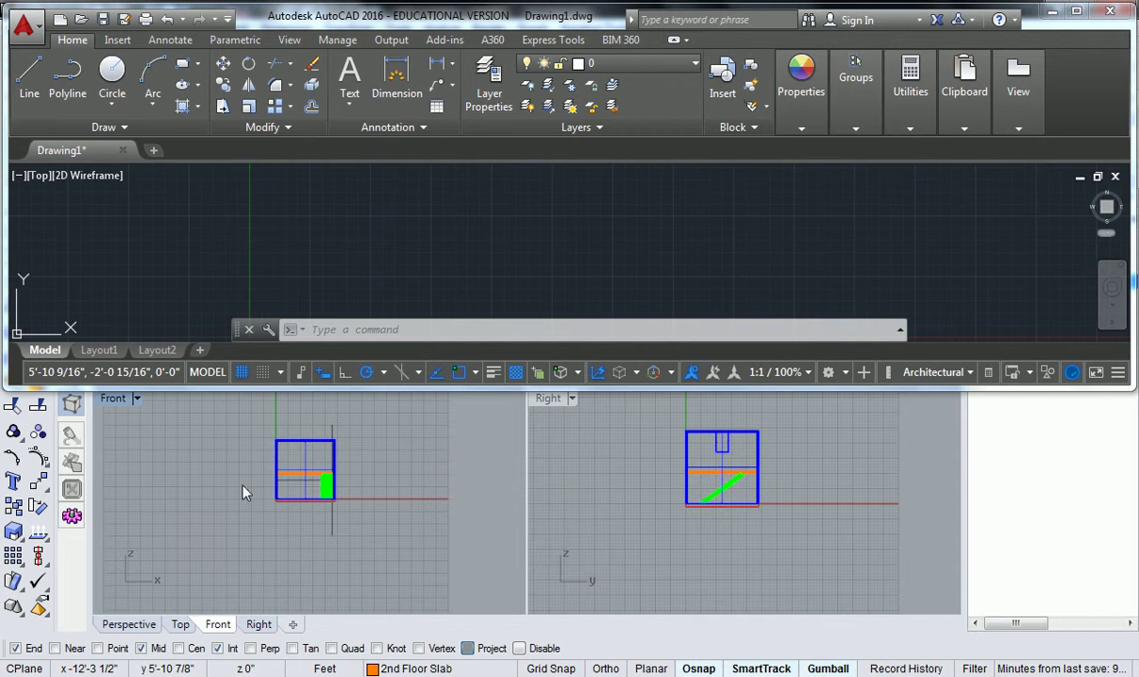
pyautogui.moveTo(354, 676)
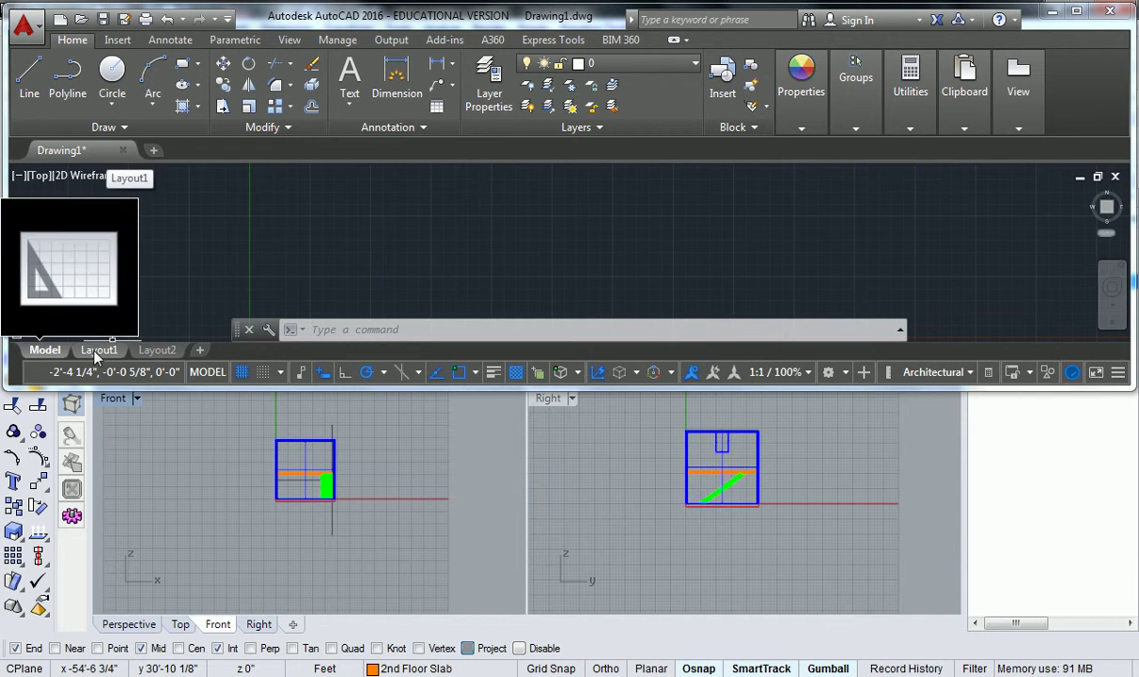
pyautogui.moveTo(167, 355)
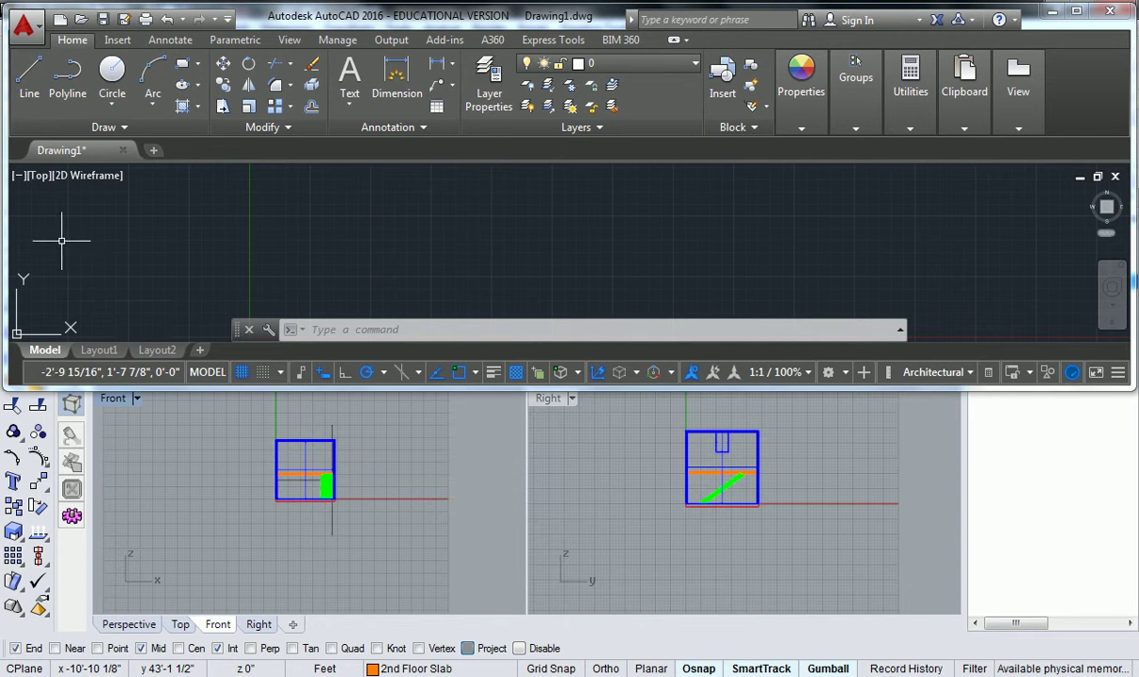
pyautogui.moveTo(247, 388); pyautogui.dragTo(228, 584)
# Step: Examine the Layout1 sheet with its default viewport and return to model space
pyautogui.moveTo(104, 548)
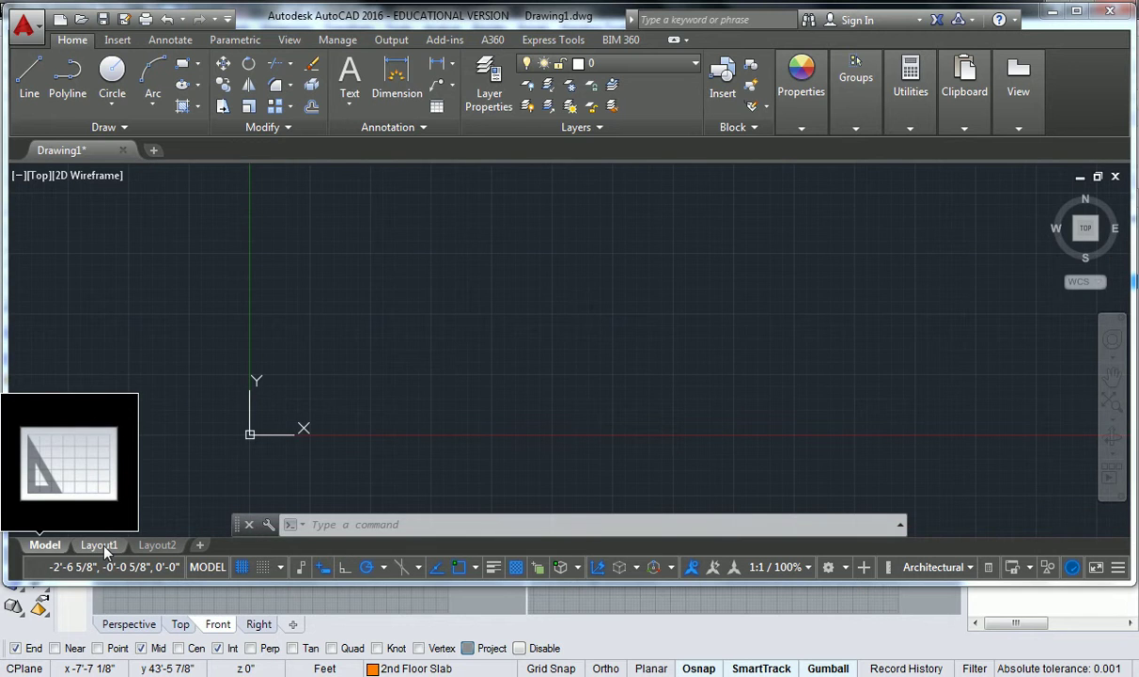
pyautogui.click(102, 546)
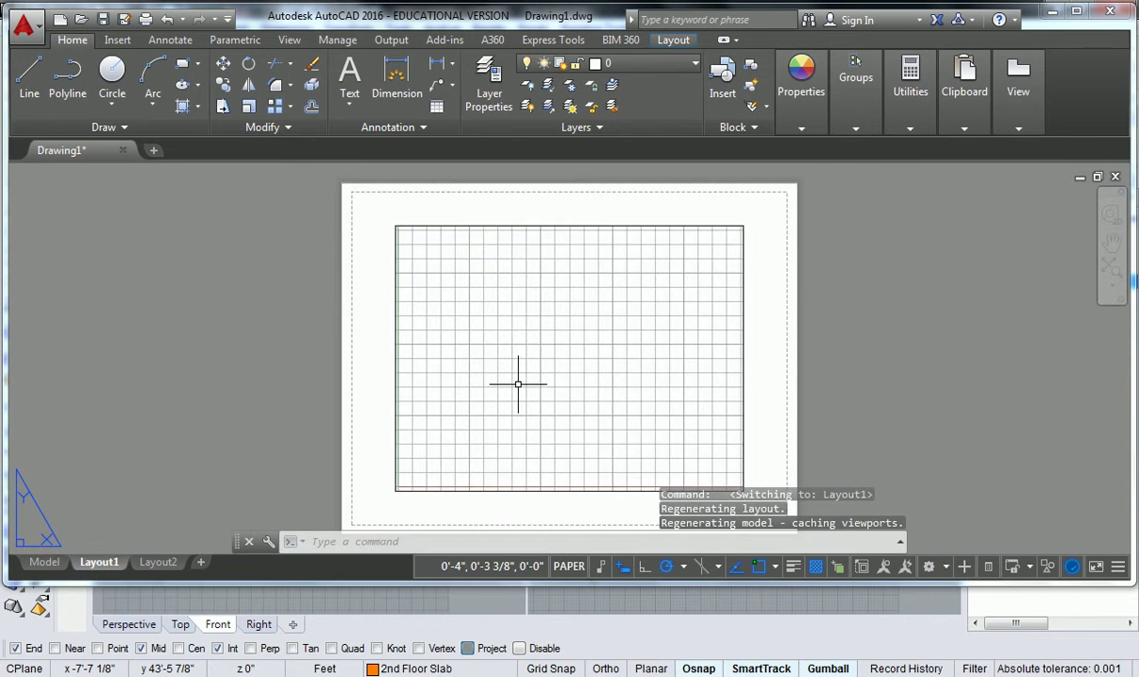
pyautogui.scroll(-2, 520, 379)
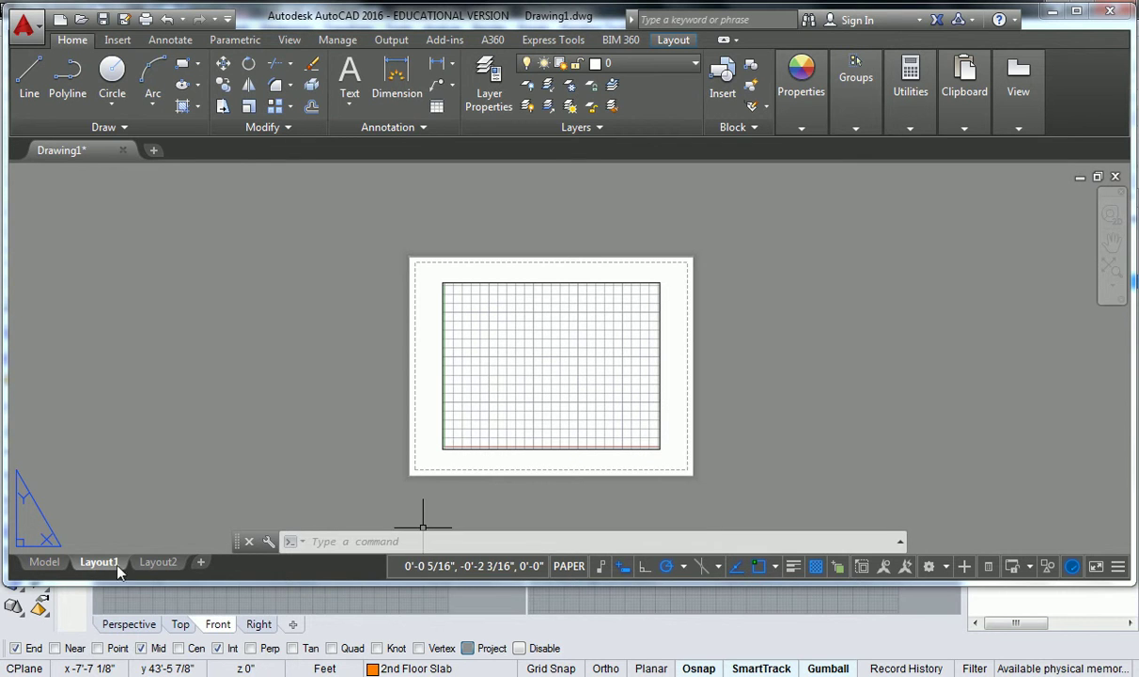
pyautogui.click(44, 561)
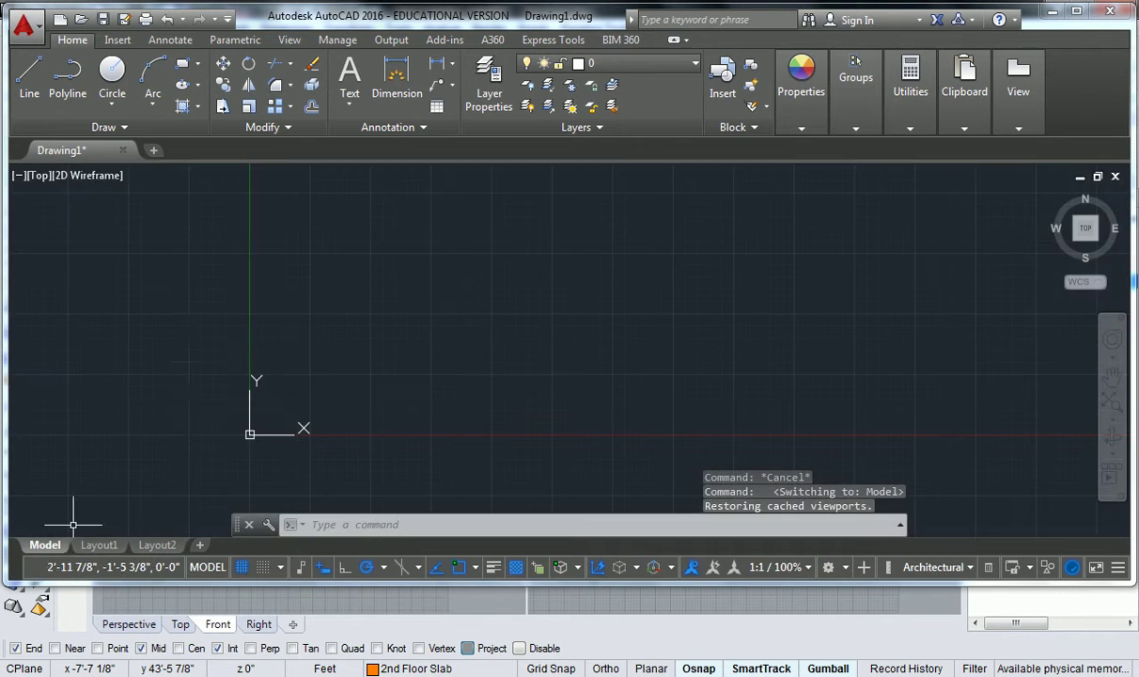
# Step: Draw a small circle and a larger circle overlapping it, above and to the right of the origin in model space
pyautogui.click(112, 76)
pyautogui.click(366, 324)
pyautogui.click(410, 312)
pyautogui.press('Return')
pyautogui.click(419, 279)
pyautogui.click(507, 287)
# Step: Draw two concentric circles overlapping the first pair on its right, with radii of about 2'-0" and 2'-6"
pyautogui.press('Return')
pyautogui.click(529, 319)
pyautogui.click(430, 382)
pyautogui.press('Return')
pyautogui.click(529, 319)
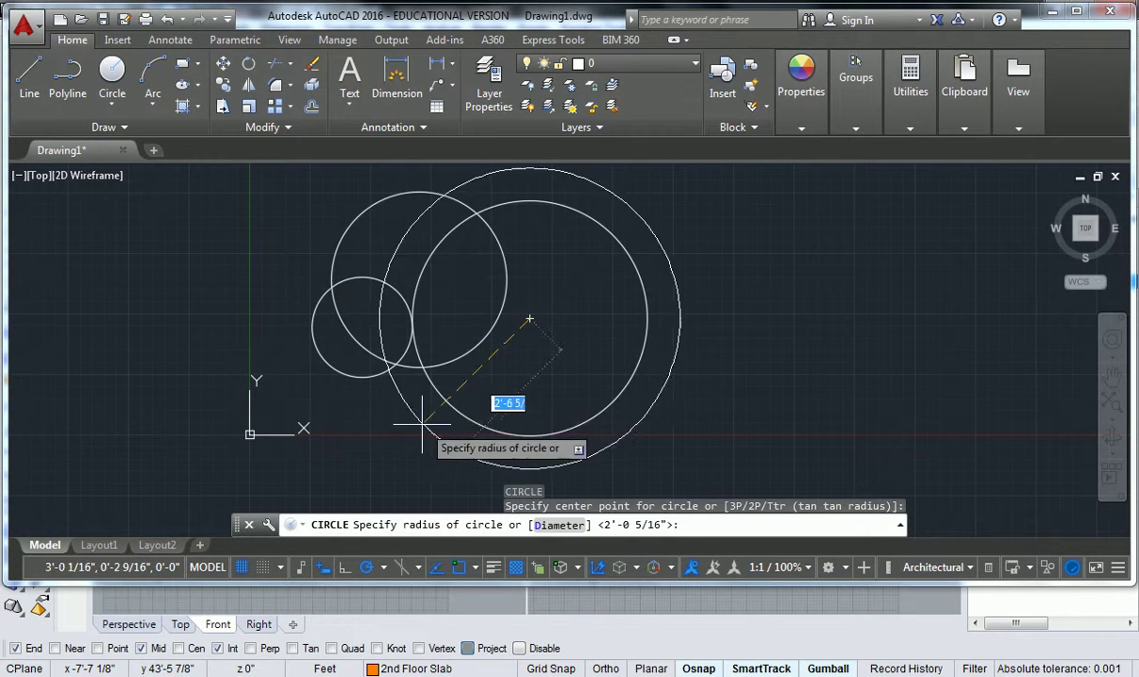
pyautogui.click(421, 417)
pyautogui.scroll(-4, 564, 262)
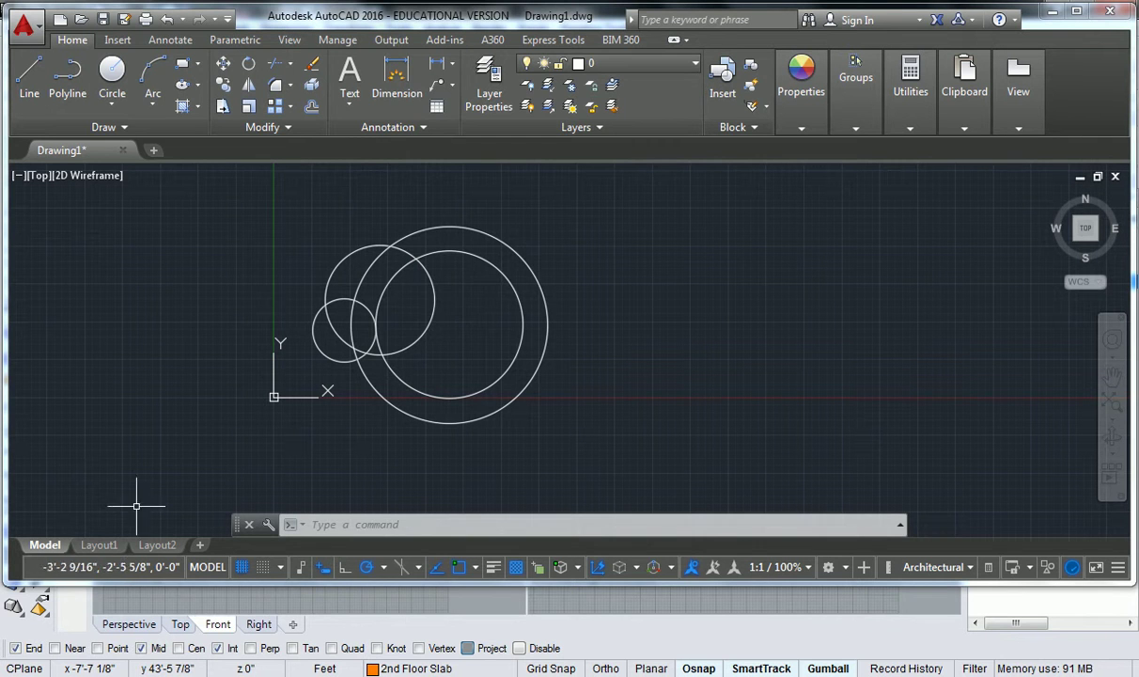
# Step: Zoom the Layout1 viewport to the extents of the circles, and select the viewport's frame in paper space
pyautogui.click(99, 545)
pyautogui.doubleClick(484, 331)
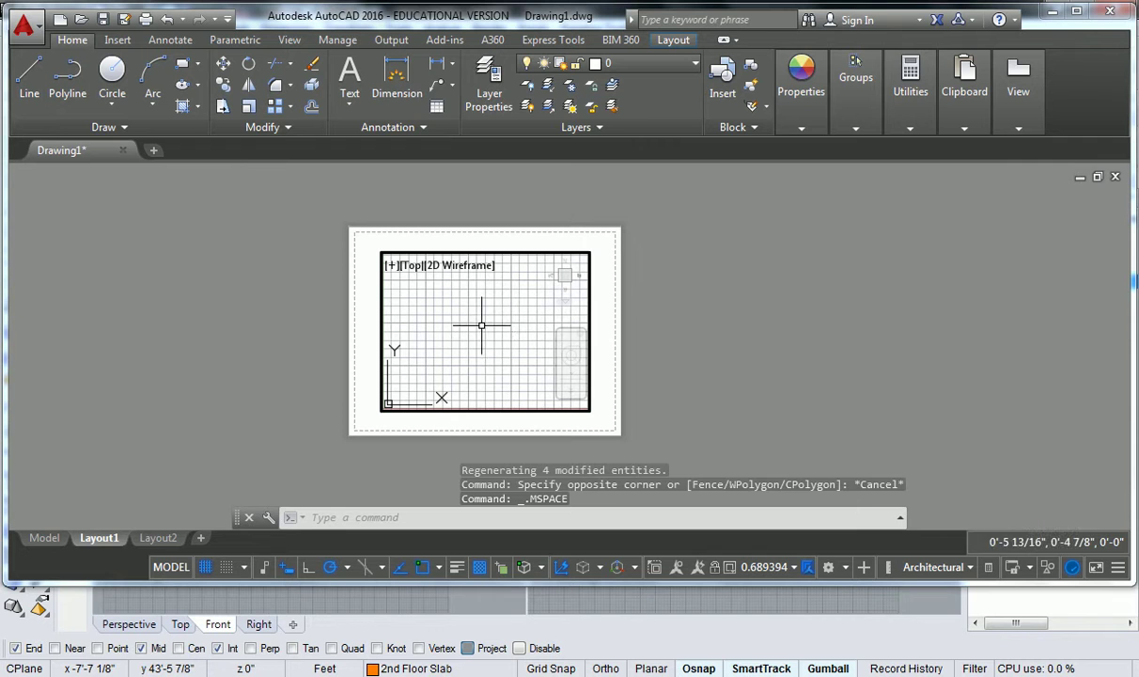
pyautogui.middleClick(483, 325)
pyautogui.middleClick(484, 325)
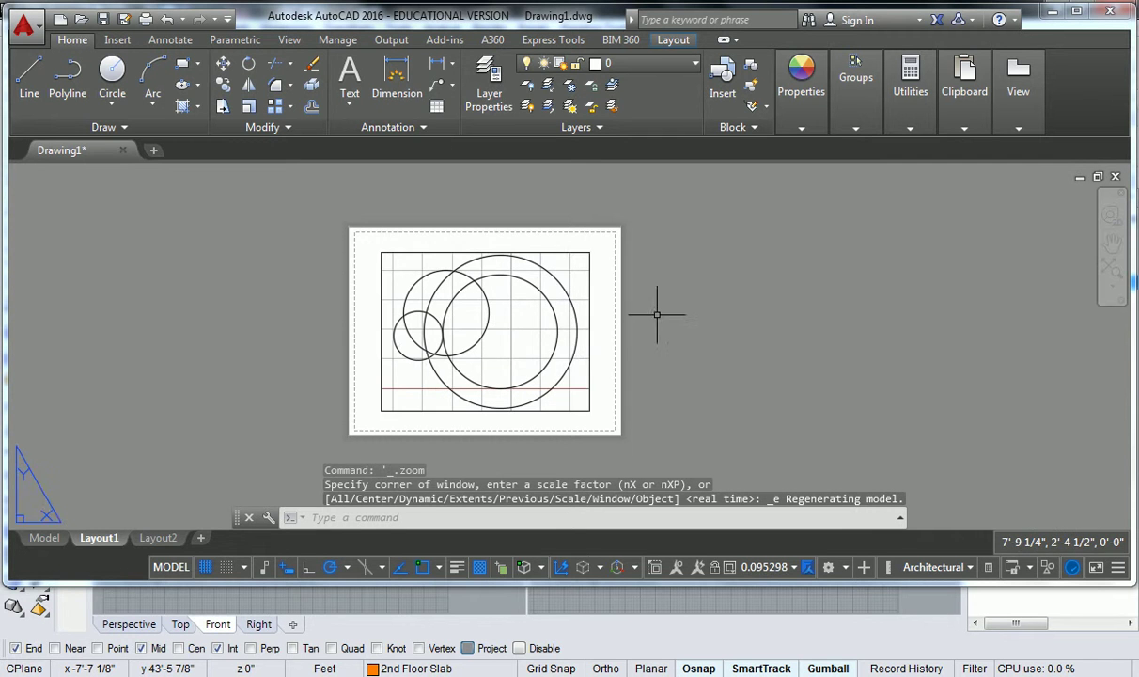
pyautogui.doubleClick(658, 321)
pyautogui.scroll(2, 507, 336)
pyautogui.click(627, 182)
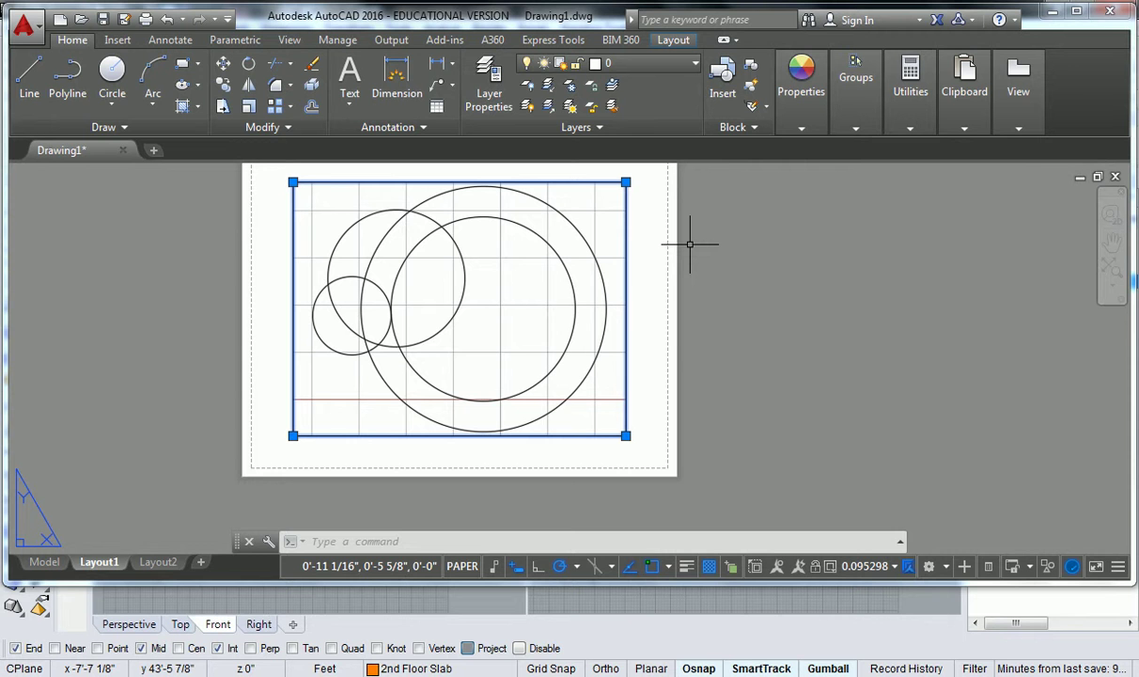
# Step: Copy all four circles in model space to one new place, to the right of and slightly above the originals
pyautogui.click(44, 561)
pyautogui.scroll(-3, 351, 407)
pyautogui.click(521, 254)
pyautogui.click(292, 386)
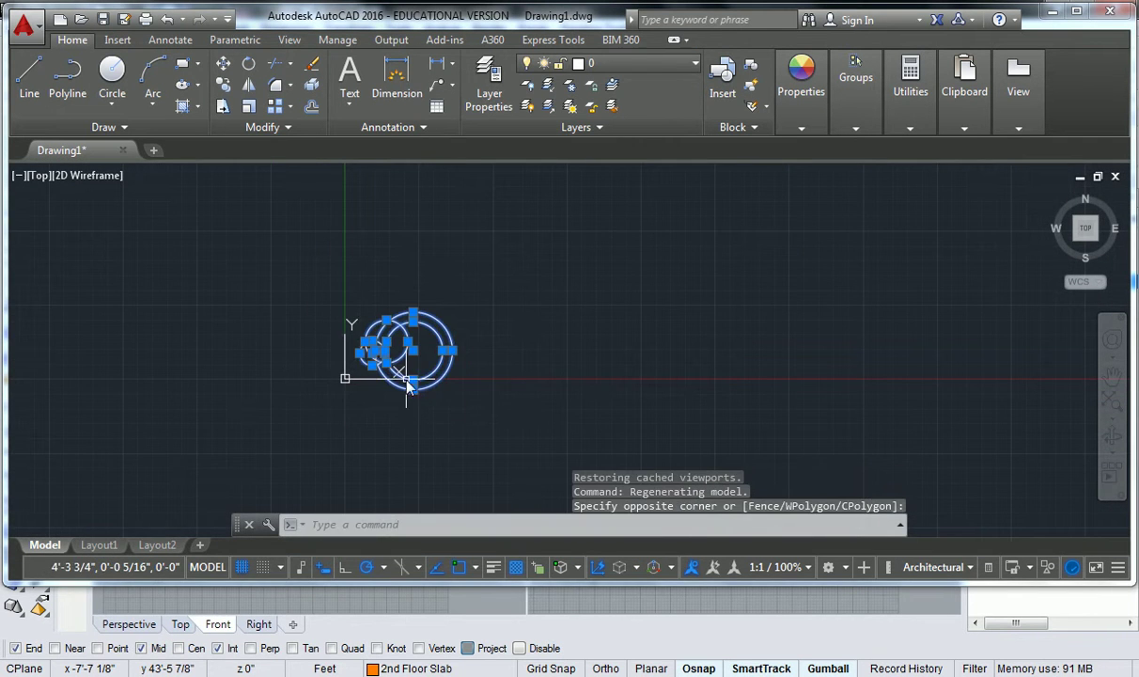
pyautogui.write('co')
pyautogui.press('Return')
pyautogui.click(387, 344)
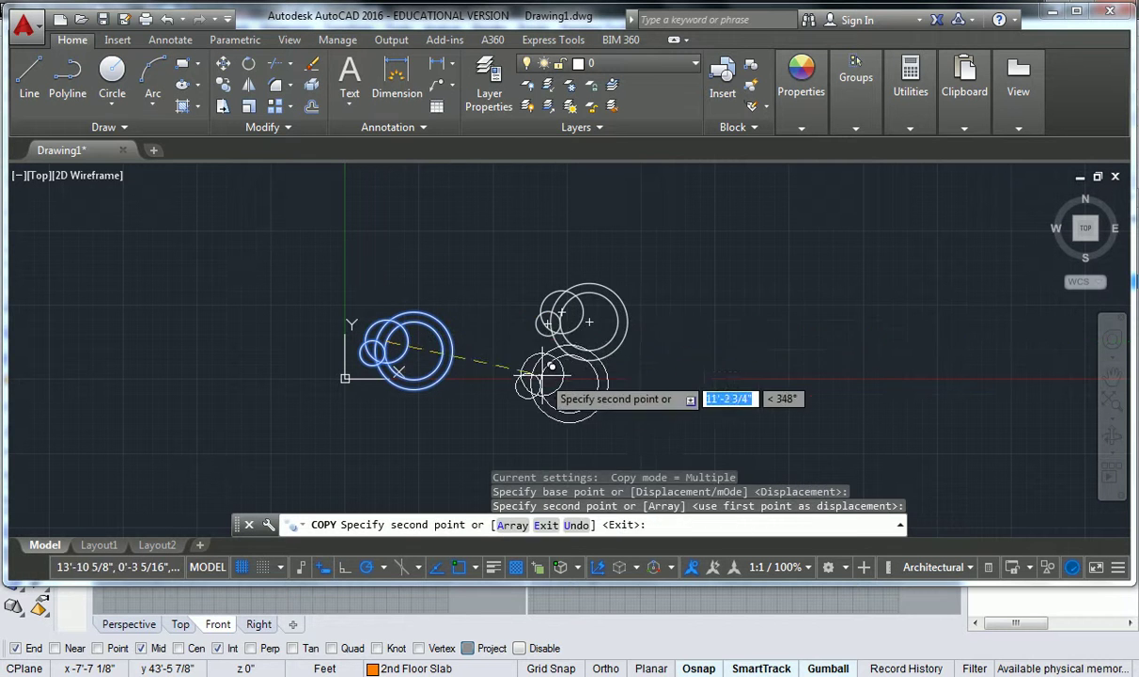
pyautogui.press('Escape')
# Step: Rotate the four copied circles clockwise about the centre of the large concentric circles
pyautogui.click(641, 263)
pyautogui.click(519, 350)
pyautogui.write('r')
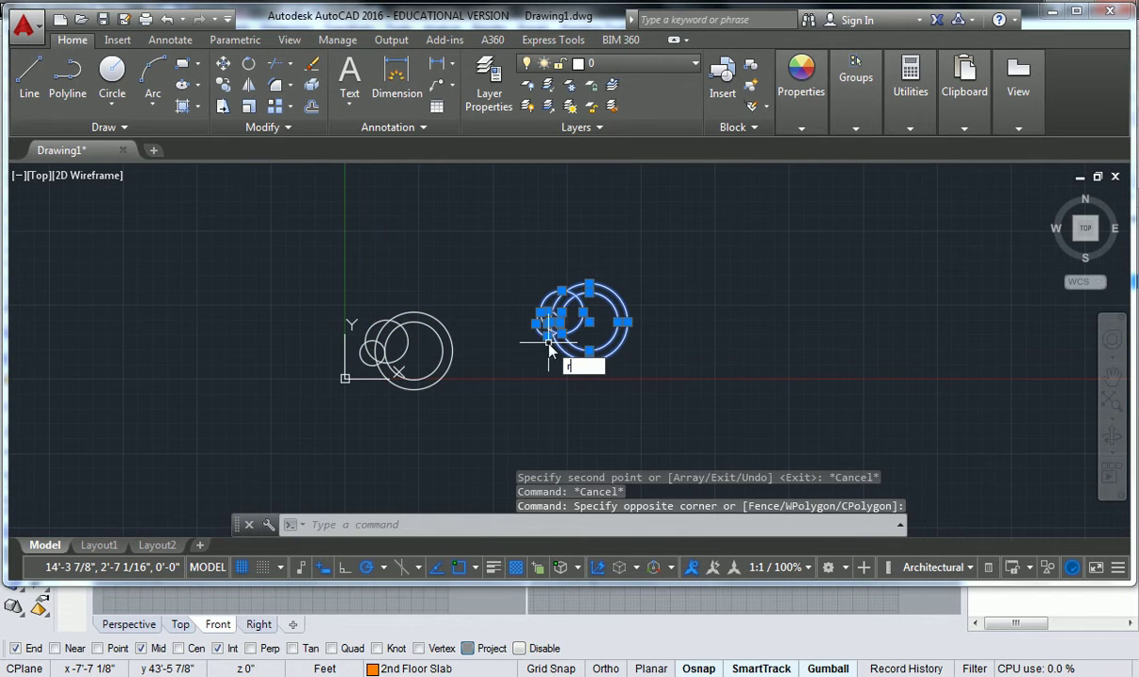
pyautogui.write('o')
pyautogui.press('Return')
pyautogui.click(589, 321)
pyautogui.click(679, 398)
# Step: Scale up the four copied circles about the large circles' centre until they surround the original circles
pyautogui.click(635, 228)
pyautogui.click(569, 318)
pyautogui.write('sc')
pyautogui.press('Return')
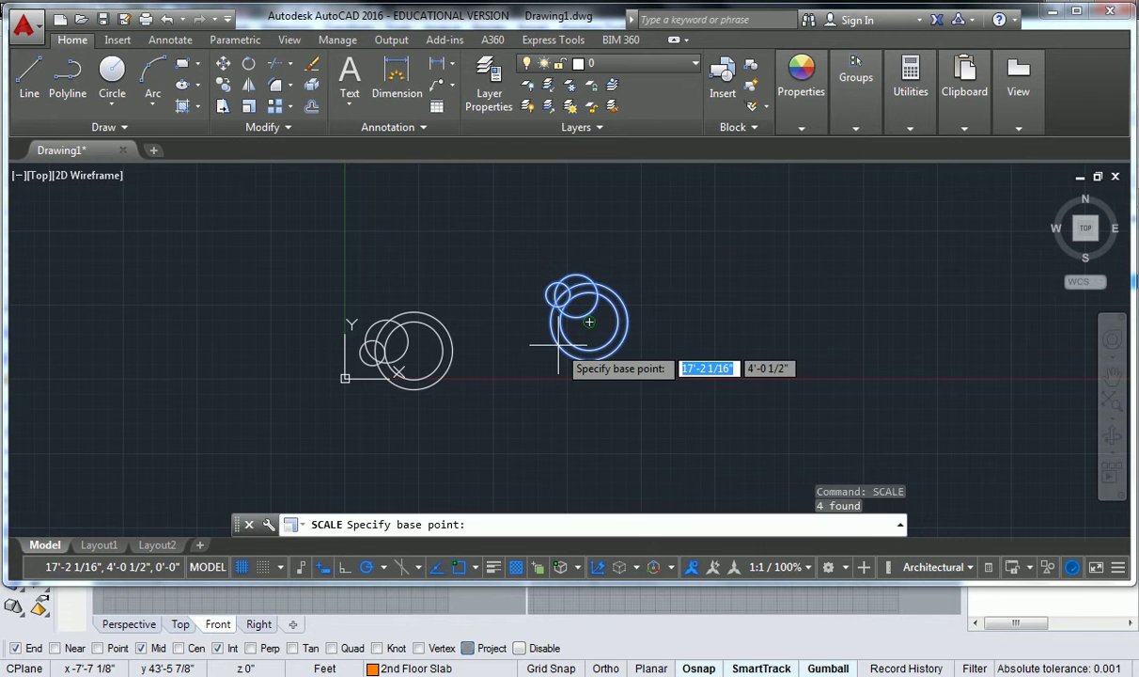
pyautogui.click(589, 321)
pyautogui.click(564, 303)
pyautogui.scroll(-3, 562, 306)
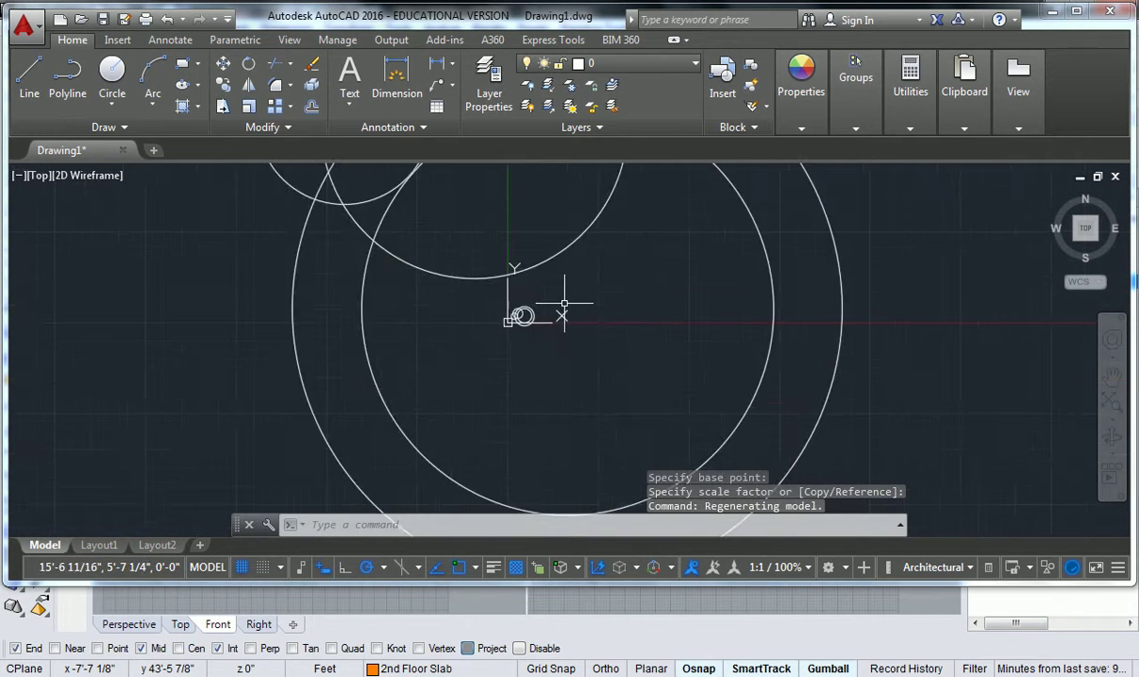
pyautogui.scroll(-3, 561, 305)
pyautogui.scroll(3, 563, 320)
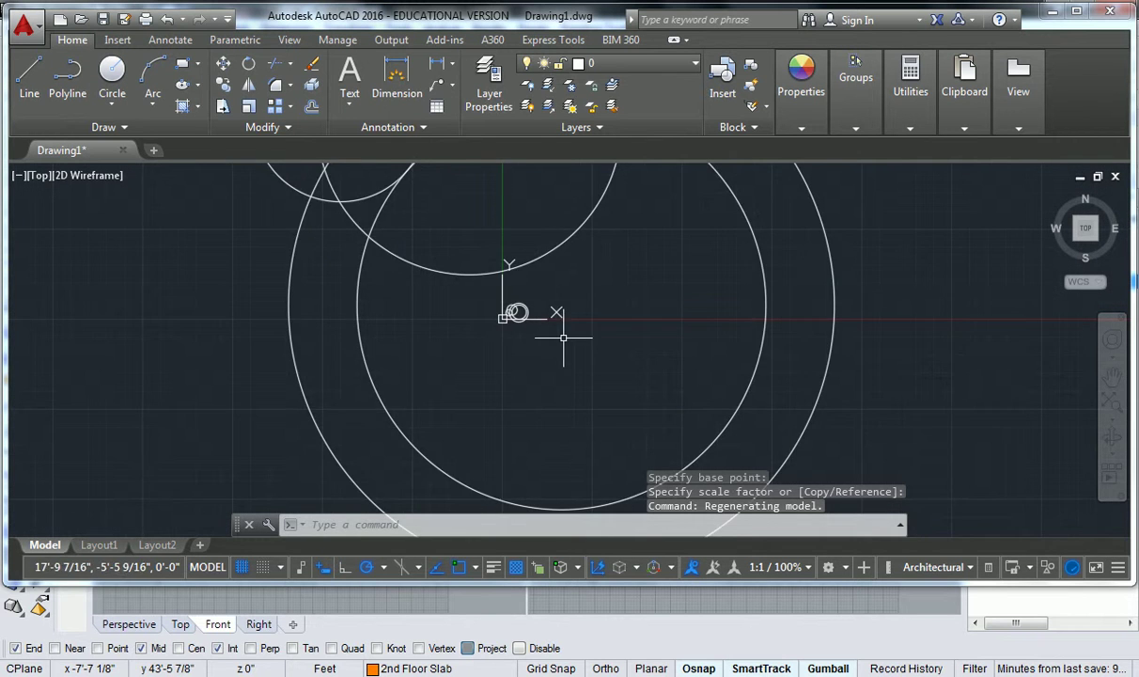
pyautogui.scroll(-2, 564, 336)
# Step: In Layout1, shrink the viewport to a small frame near the sheet's lower-left corner by stretching its upper-right corner
pyautogui.click(99, 544)
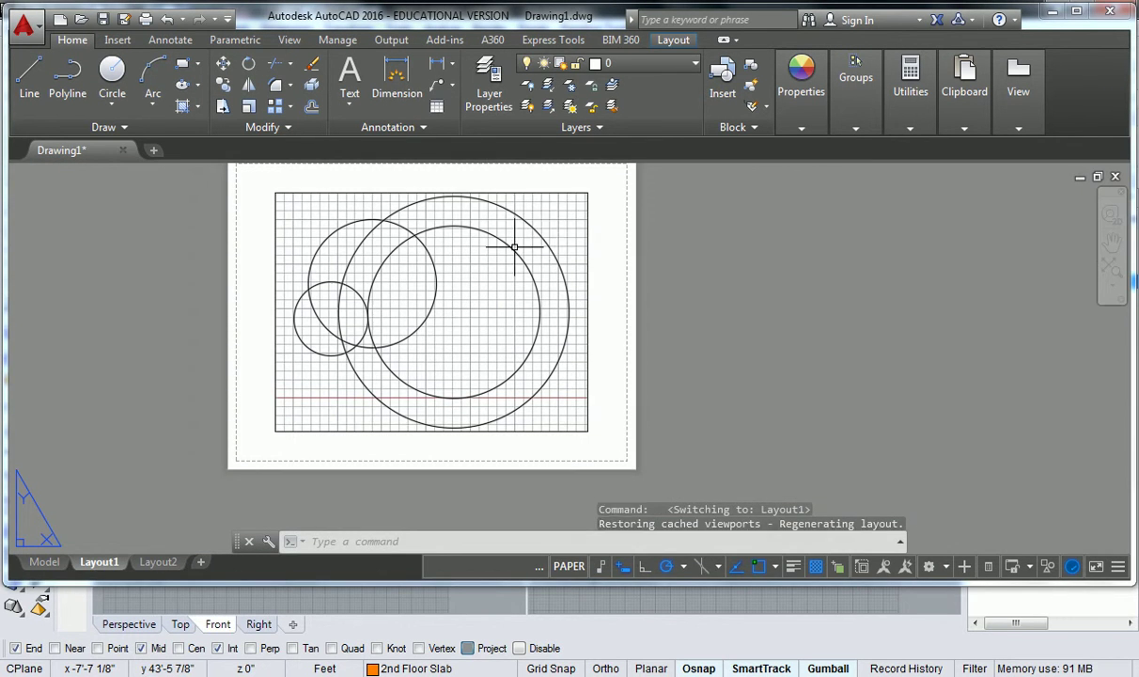
pyautogui.click(605, 184)
pyautogui.click(579, 213)
pyautogui.click(588, 192)
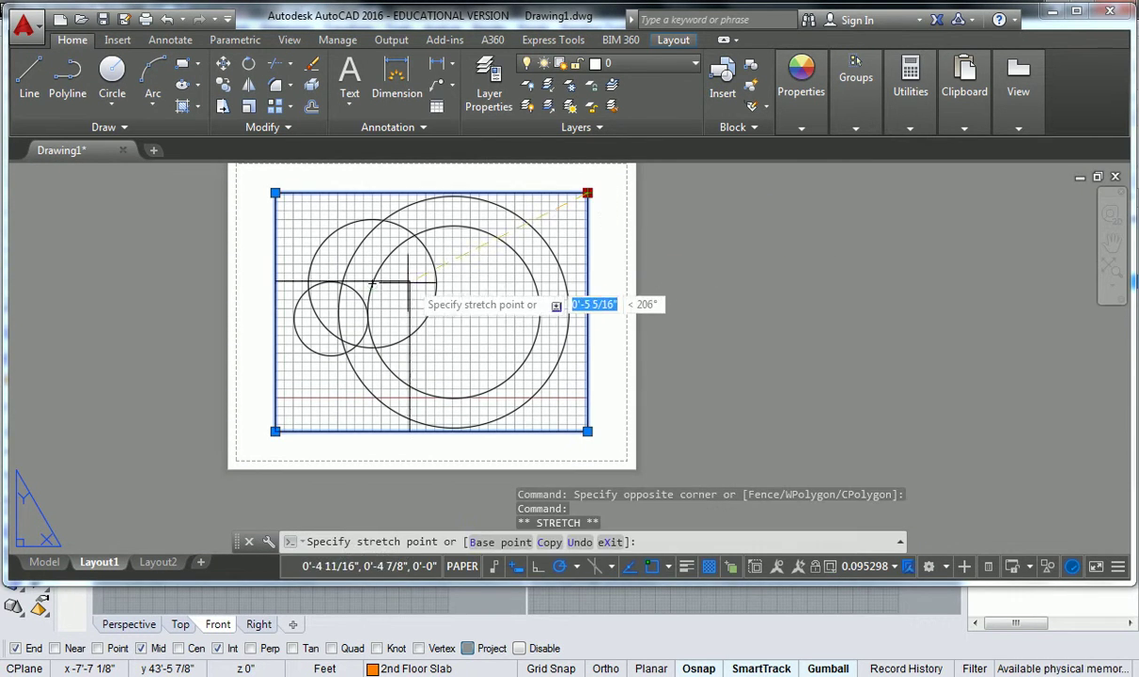
pyautogui.click(347, 352)
# Step: Zoom the small viewport's model view so the original circles fit inside the frame, and return to paper space
pyautogui.doubleClick(318, 380)
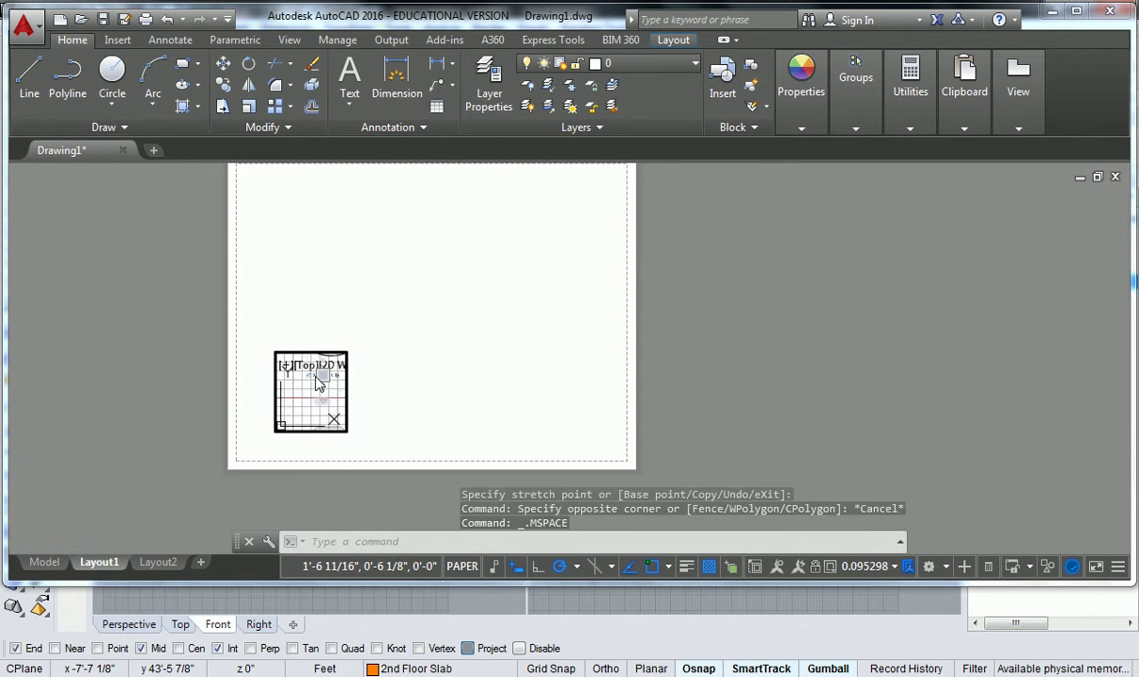
pyautogui.scroll(-5, 318, 381)
pyautogui.scroll(-3, 318, 390)
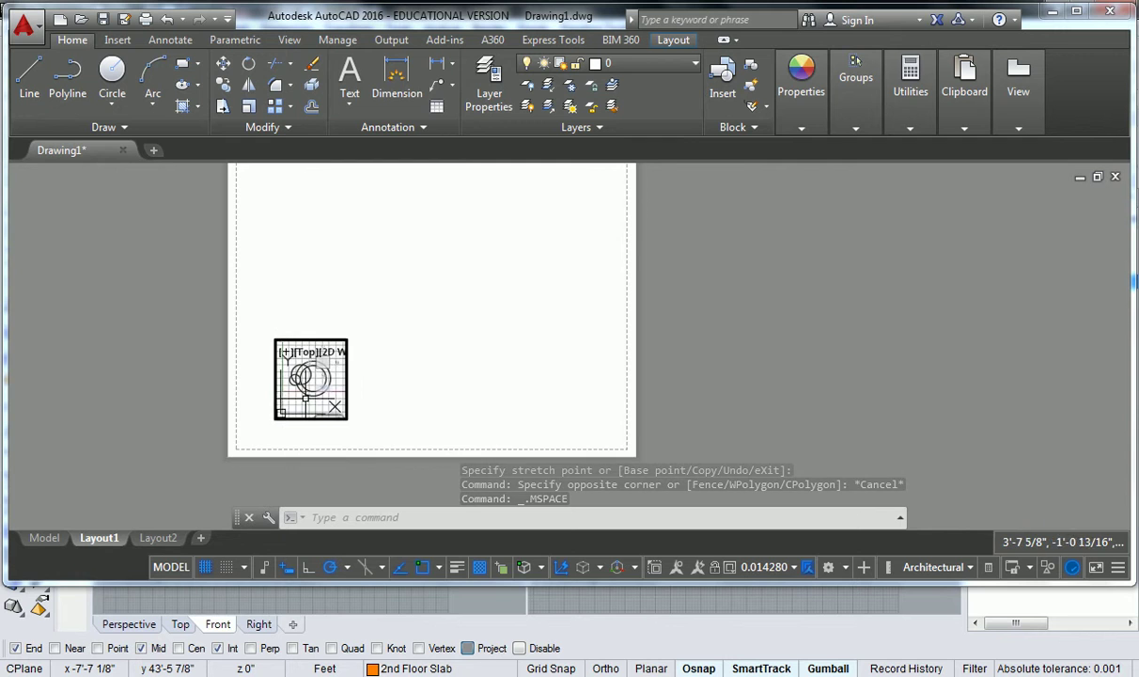
pyautogui.scroll(3, 318, 390)
pyautogui.doubleClick(378, 329)
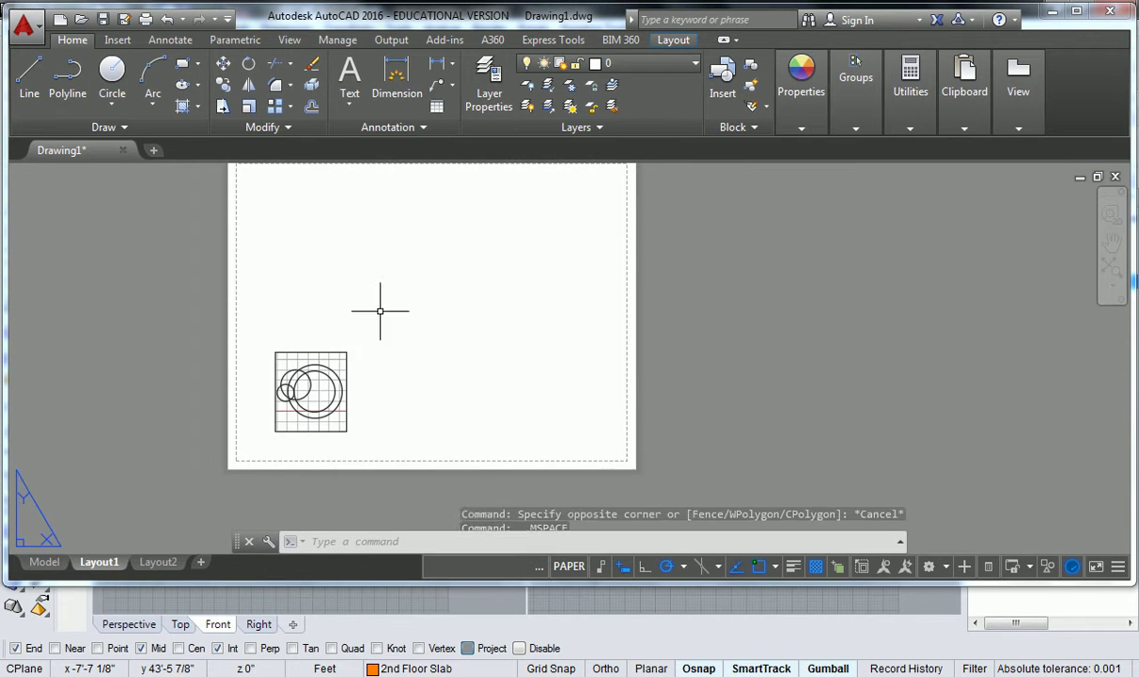
# Step: Copy the small viewport and paste the duplicate above and to the right of it on the sheet
pyautogui.scroll(-4, 351, 325)
pyautogui.click(348, 357)
pyautogui.hotkey('ctrl', 'c')
pyautogui.hotkey('ctrl', 'v')
pyautogui.click(376, 324)
pyautogui.scroll(3, 431, 294)
pyautogui.press('Escape')
pyautogui.press('Escape')
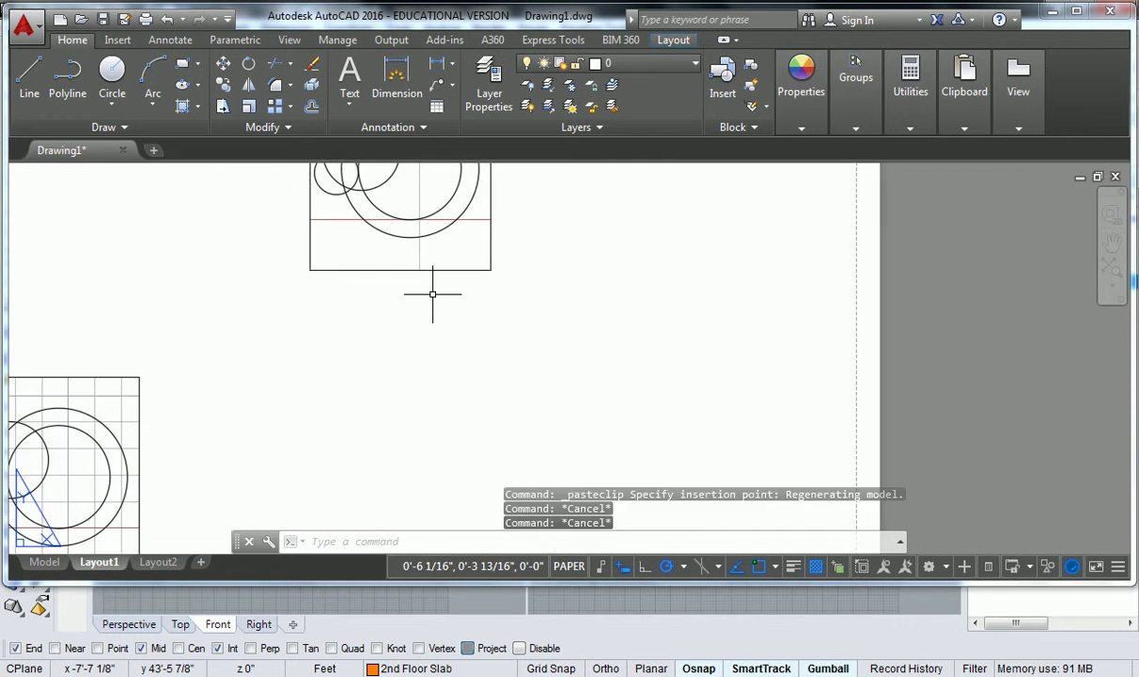
# Step: Enlarge the pasted viewport by stretching its lower-right and upper-left corners outward within the sheet
pyautogui.scroll(-4, 431, 294)
pyautogui.click(445, 291)
pyautogui.click(442, 289)
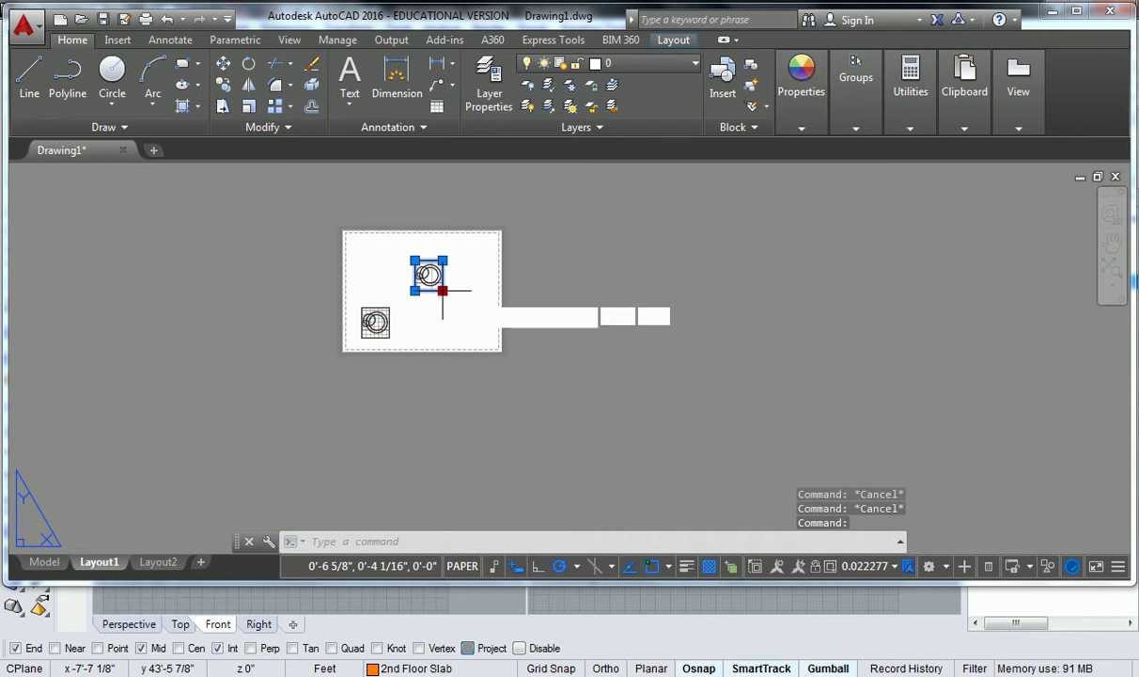
pyautogui.click(487, 344)
pyautogui.click(415, 257)
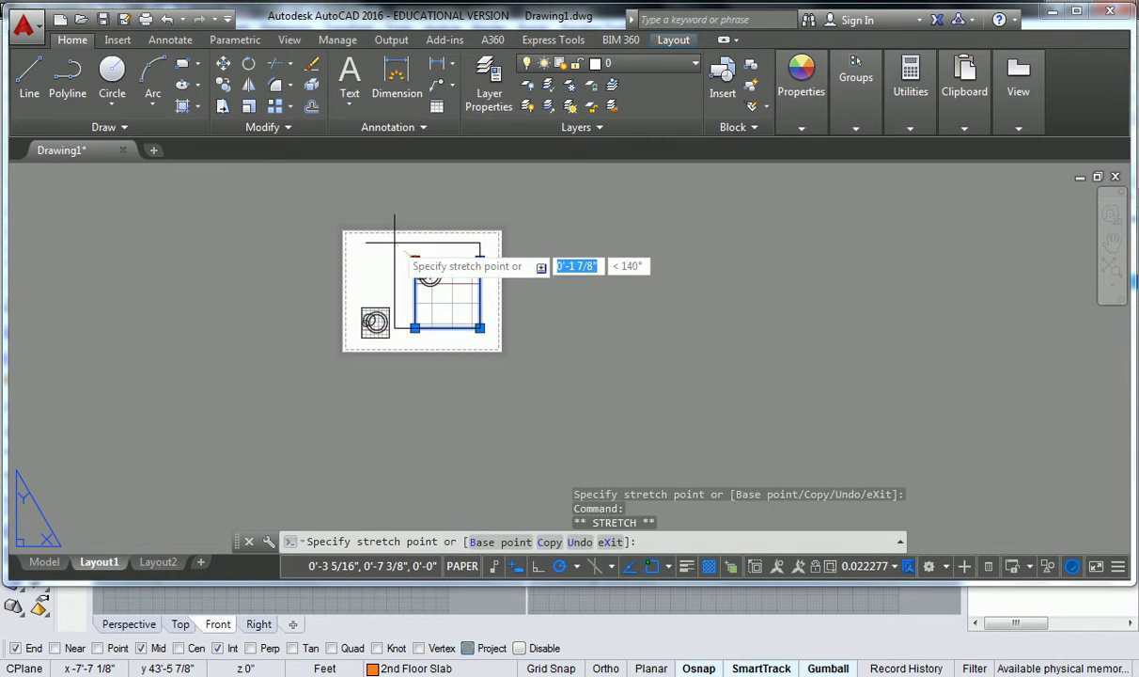
pyautogui.click(392, 243)
# Step: Zoom out the large viewport's model view to fit the scaled-up circles, and return to paper space
pyautogui.scroll(3, 432, 259)
pyautogui.doubleClick(438, 270)
pyautogui.scroll(-2, 442, 268)
pyautogui.scroll(-2, 437, 282)
pyautogui.doubleClick(318, 258)
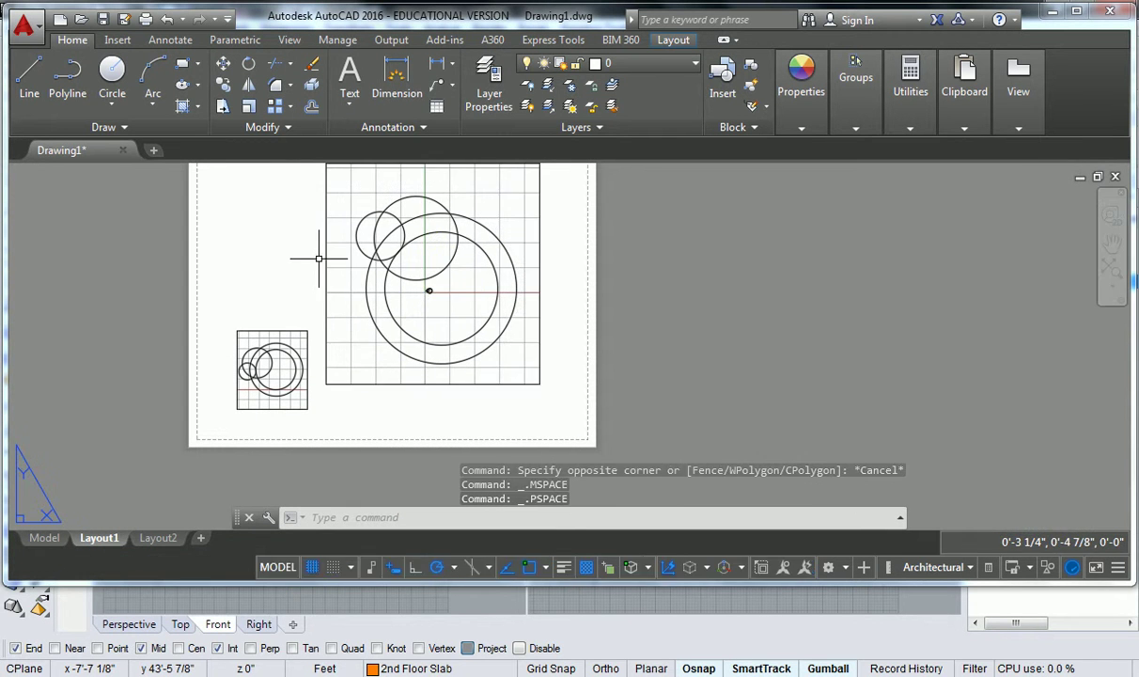
pyautogui.moveTo(276, 276); pyautogui.dragTo(407, 291, button='middle')
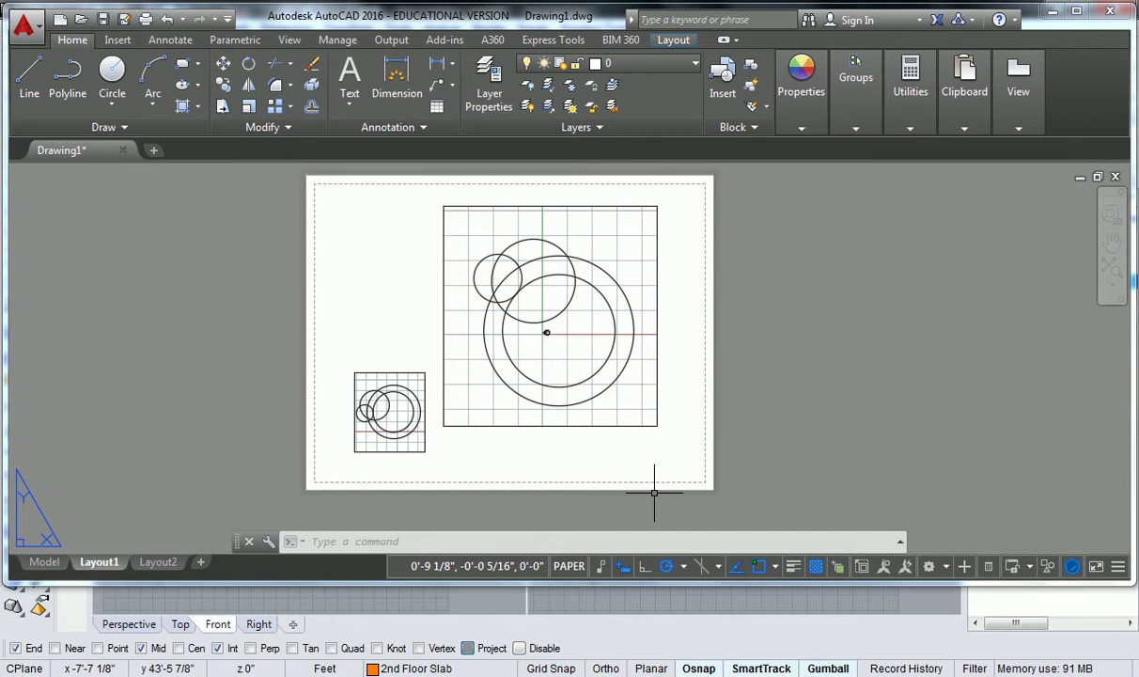
# Step: Delete both viewports from Layout1
pyautogui.click(671, 399)
pyautogui.click(410, 444)
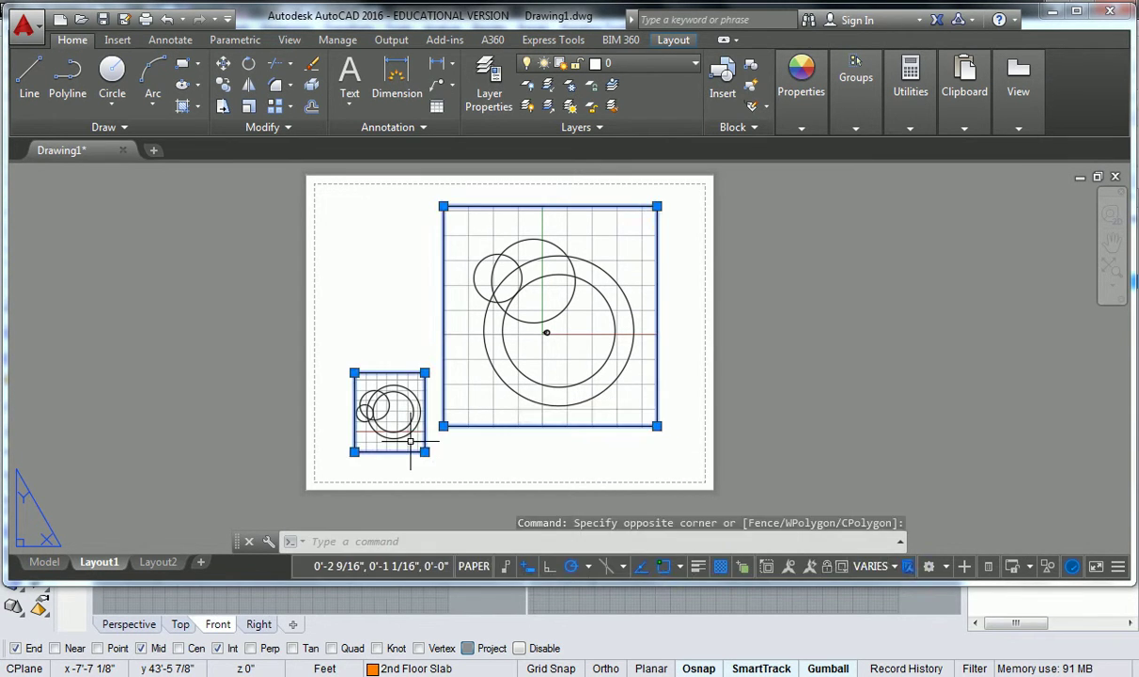
pyautogui.press('Delete')
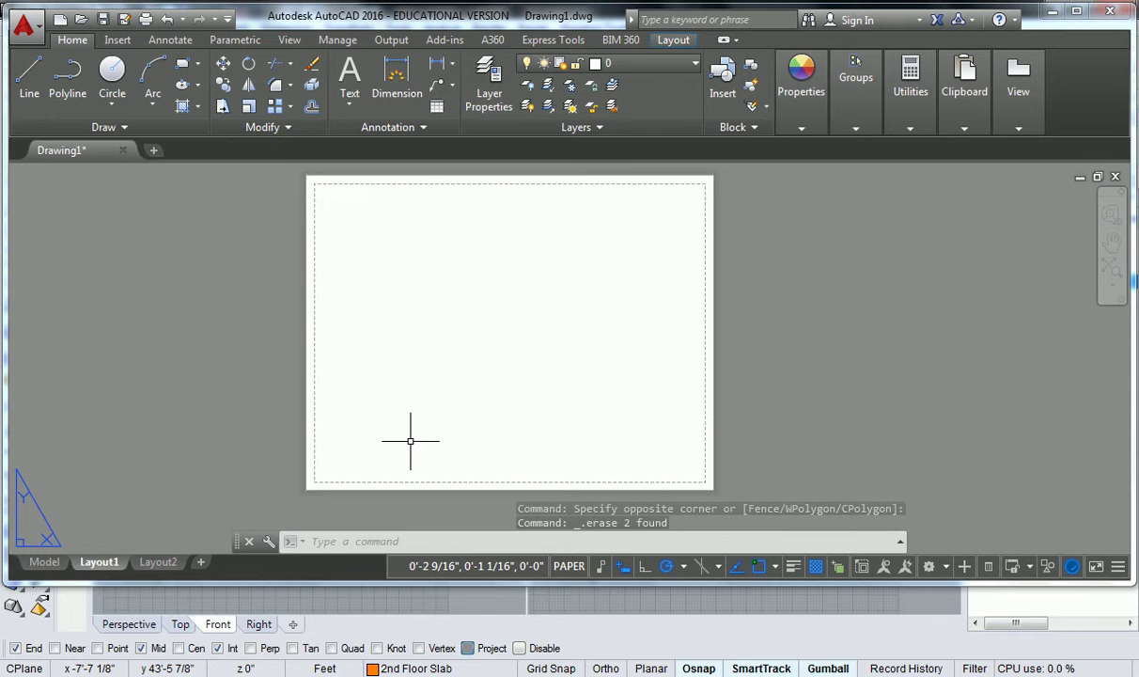
# Step: Switch to Rhinoceros and look at the box model in the Top viewport
pyautogui.click(456, 608)
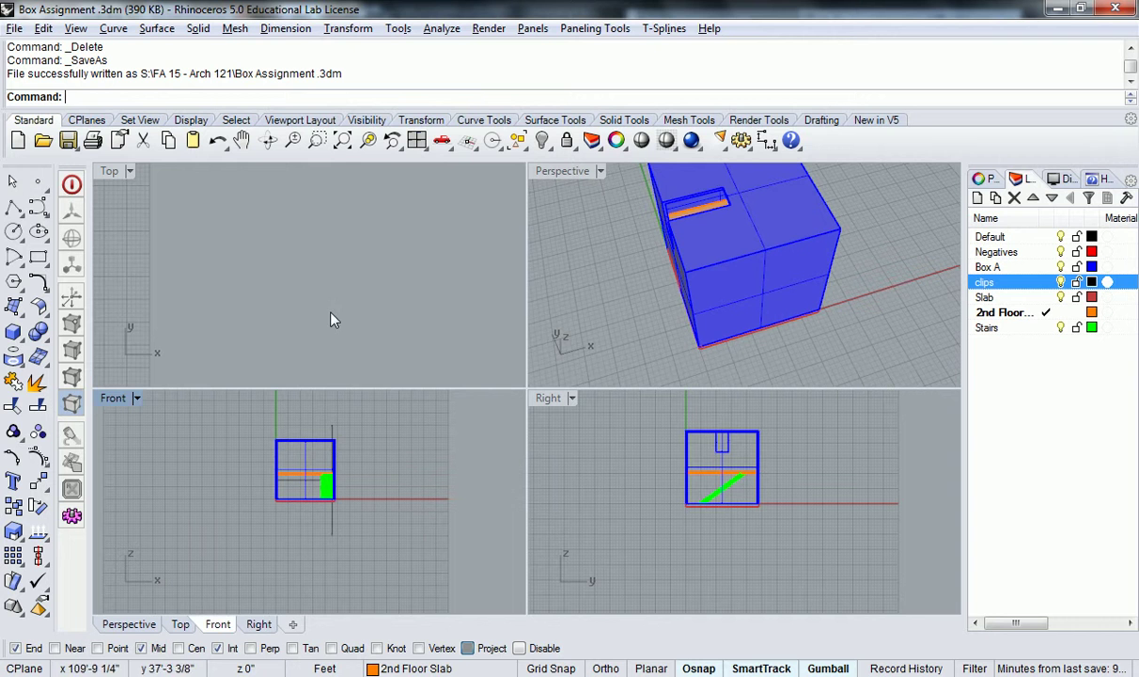
pyautogui.click(310, 282)
pyautogui.middleClick(221, 240)
pyautogui.click(203, 256)
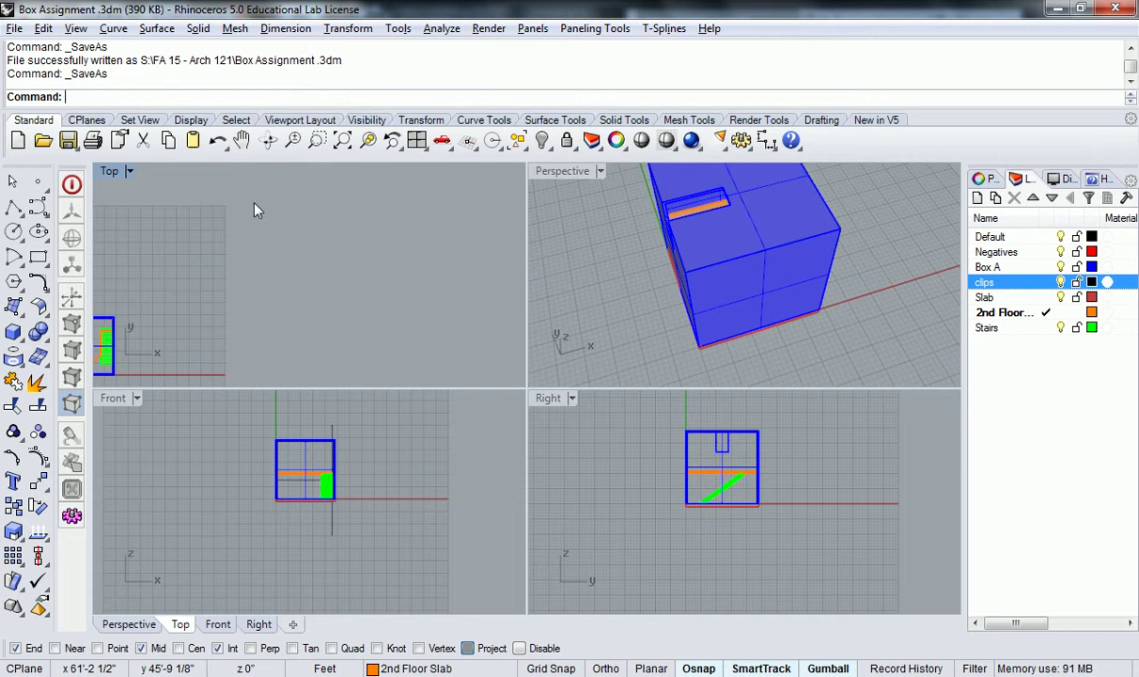
pyautogui.press('Escape')
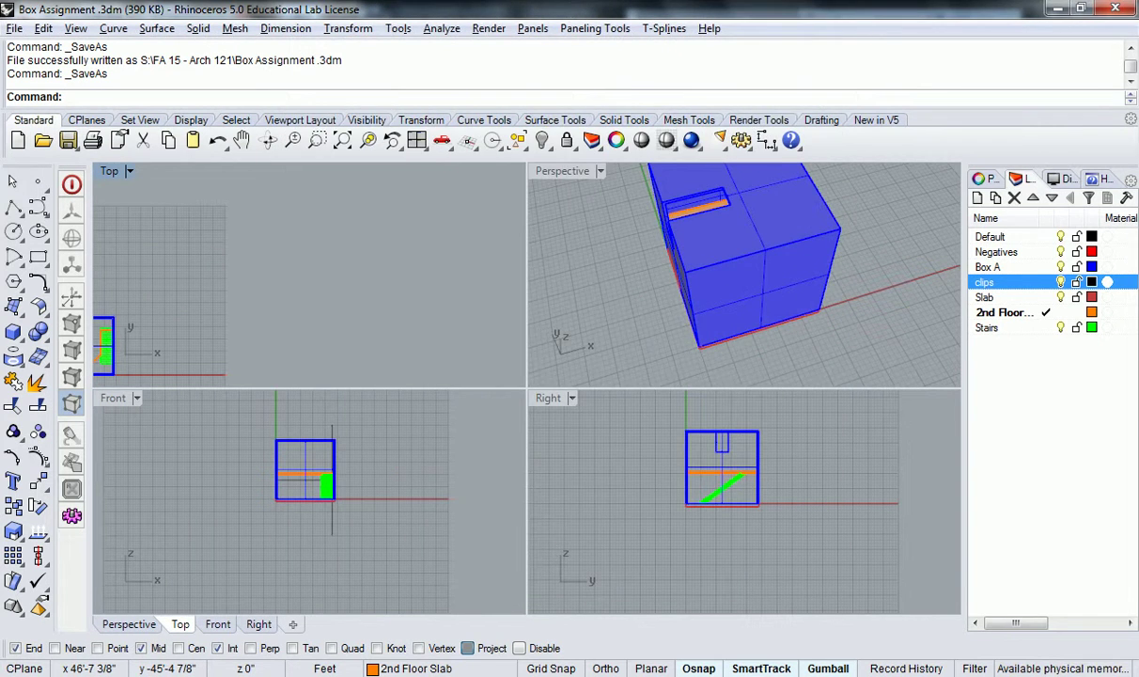
# Step: Switch back to AutoCAD and show the drawing's model space
pyautogui.hotkey('alt', 'Tab')
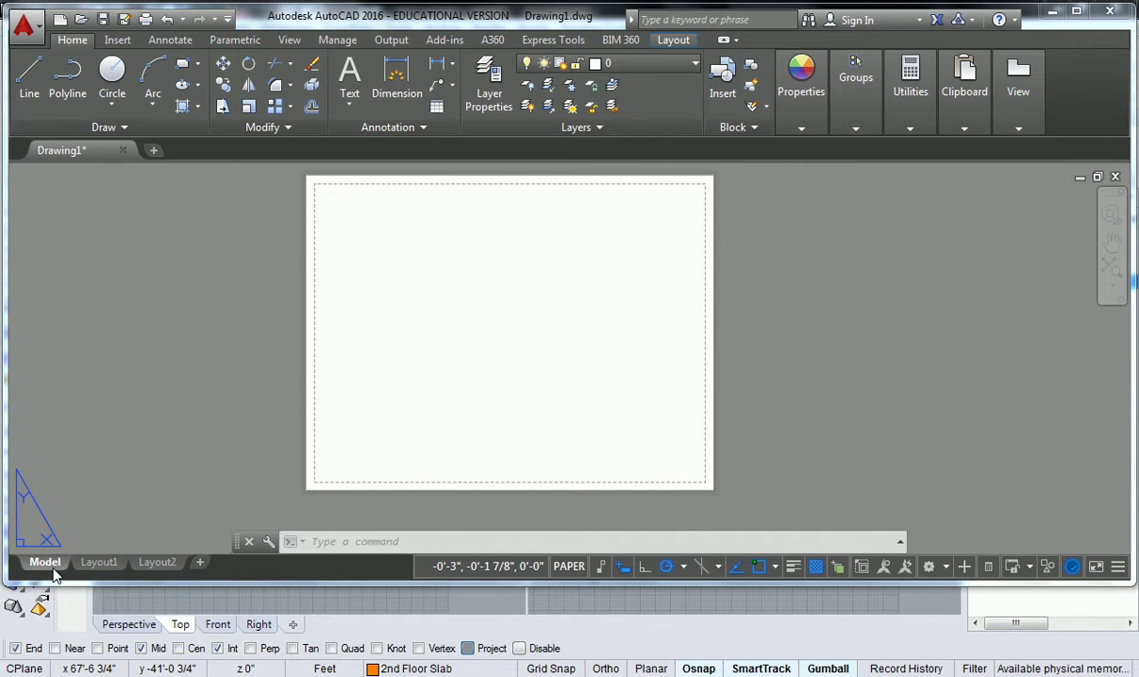
pyautogui.click(44, 561)
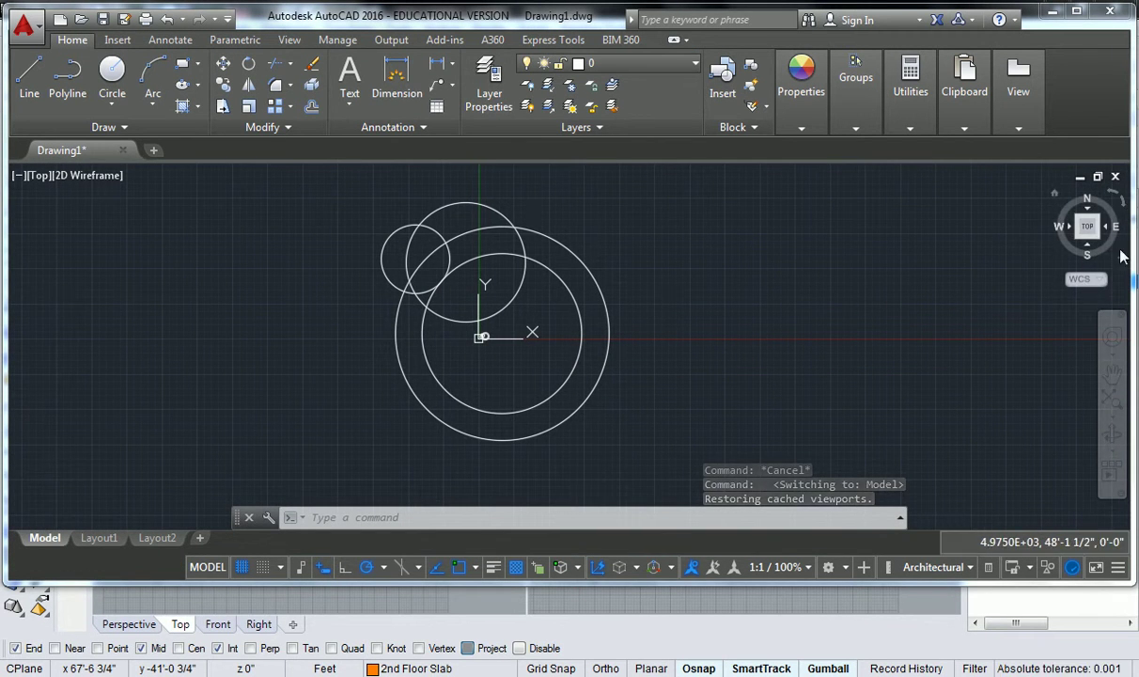
# Step: Switch to Rhinoceros and examine its Top viewport and the list of Set View orientations
pyautogui.click(349, 628)
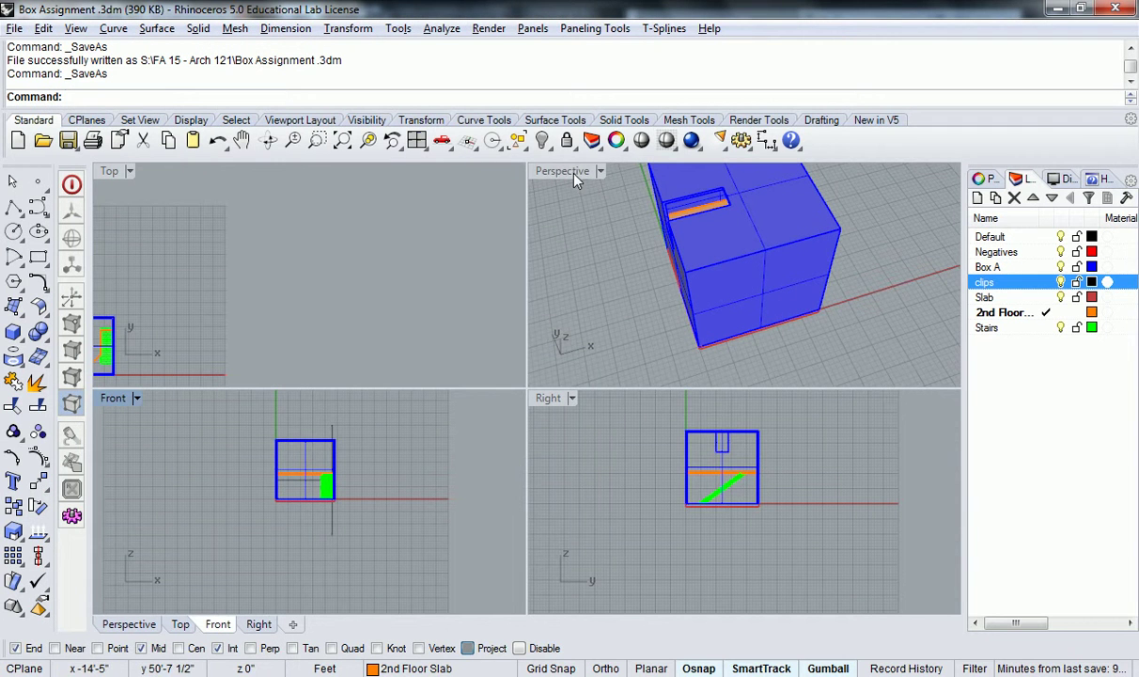
pyautogui.click(174, 180)
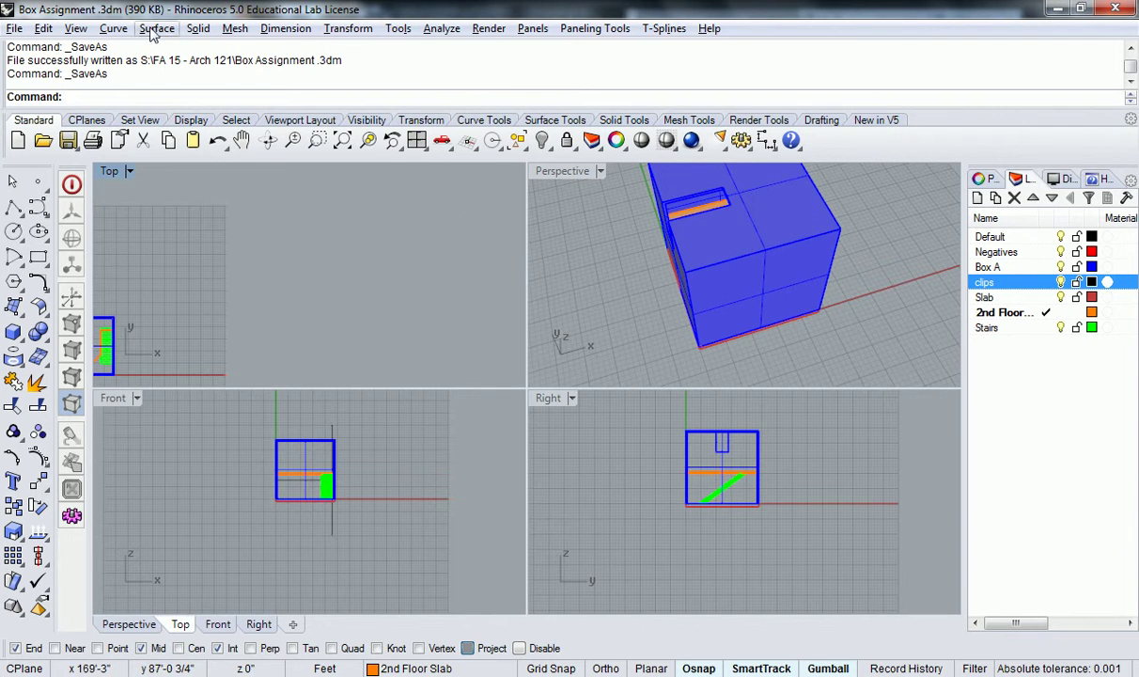
pyautogui.click(112, 29)
pyautogui.moveTo(75, 28)
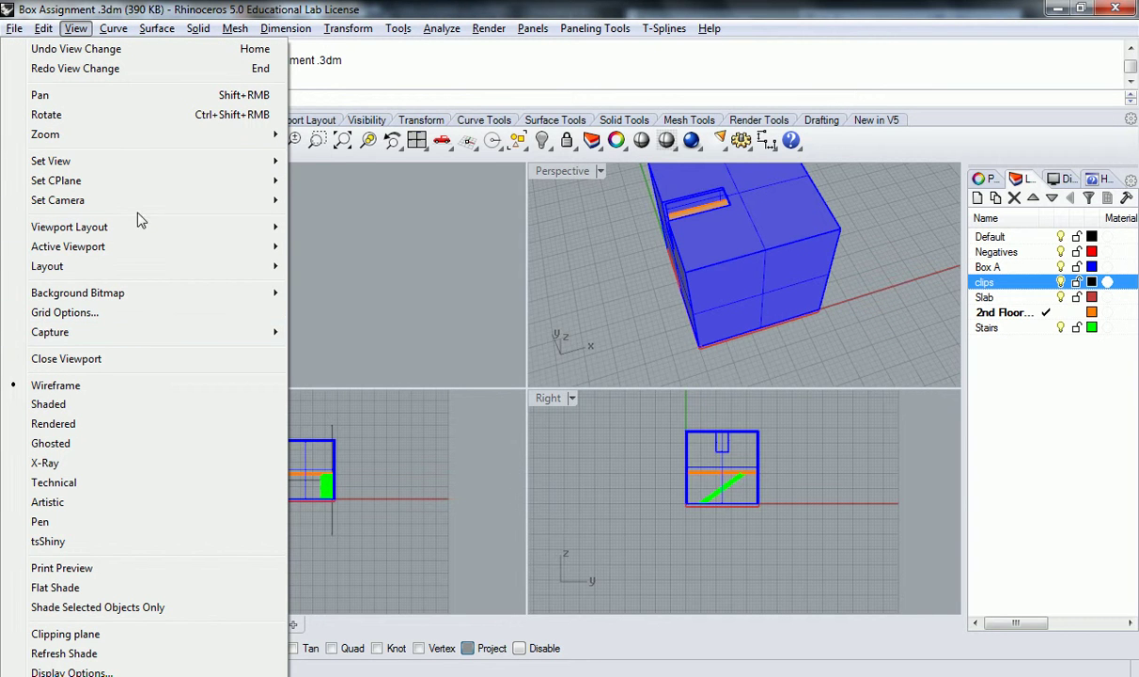
pyautogui.moveTo(158, 164)
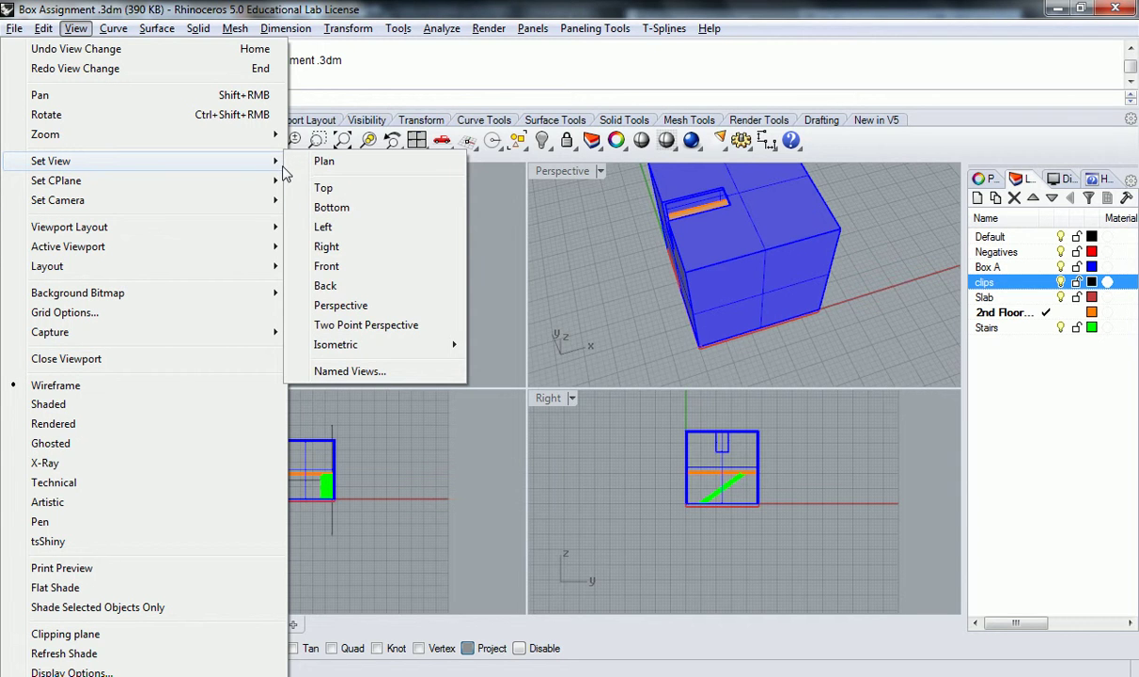
pyautogui.click(622, 318)
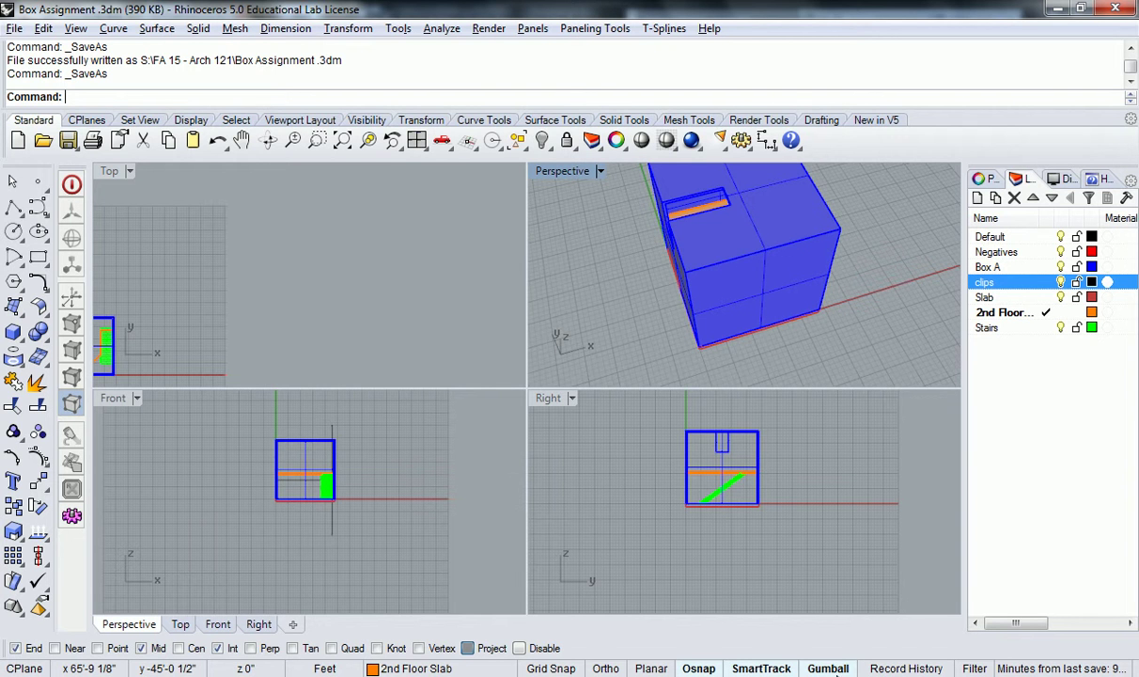
# Step: Switch back to AutoCAD and look at the circles from the Top, Left and Bottom, rotating the Bottom view by half a turn
pyautogui.hotkey('alt', 'Tab')
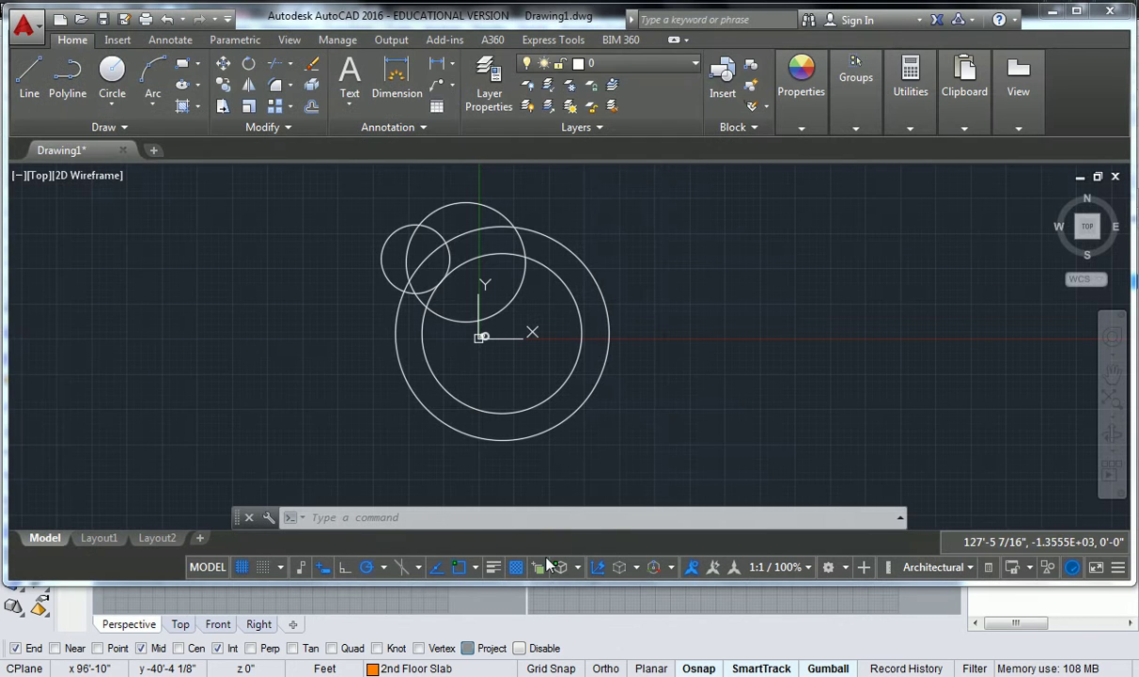
pyautogui.click(1086, 227)
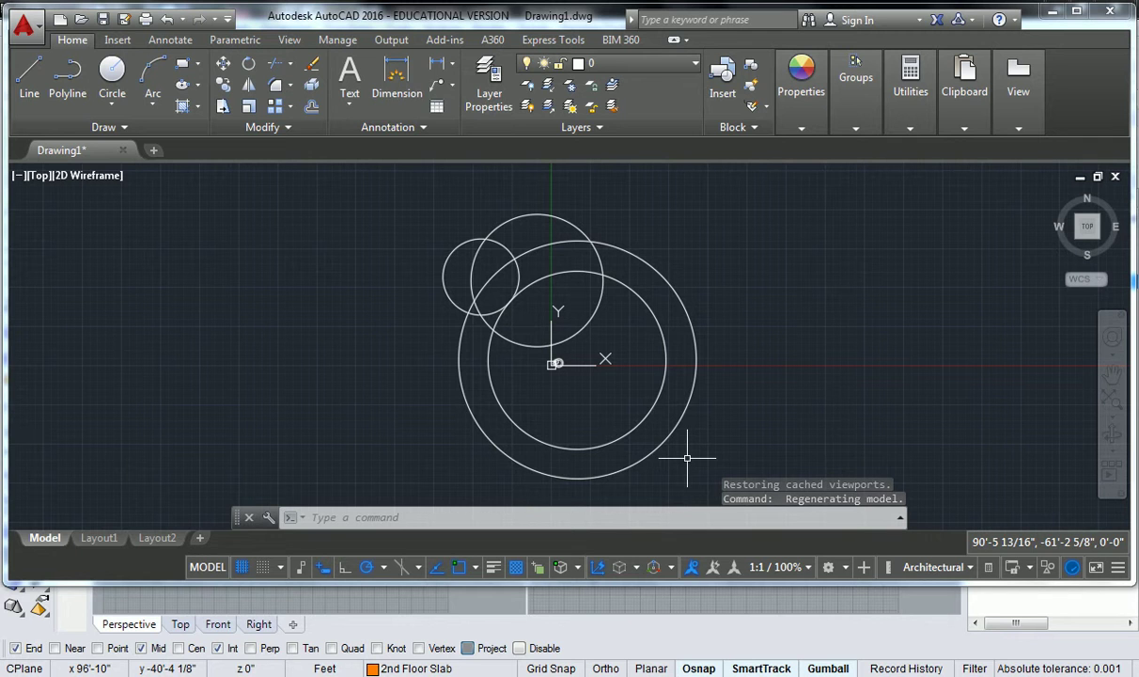
pyautogui.click(1060, 227)
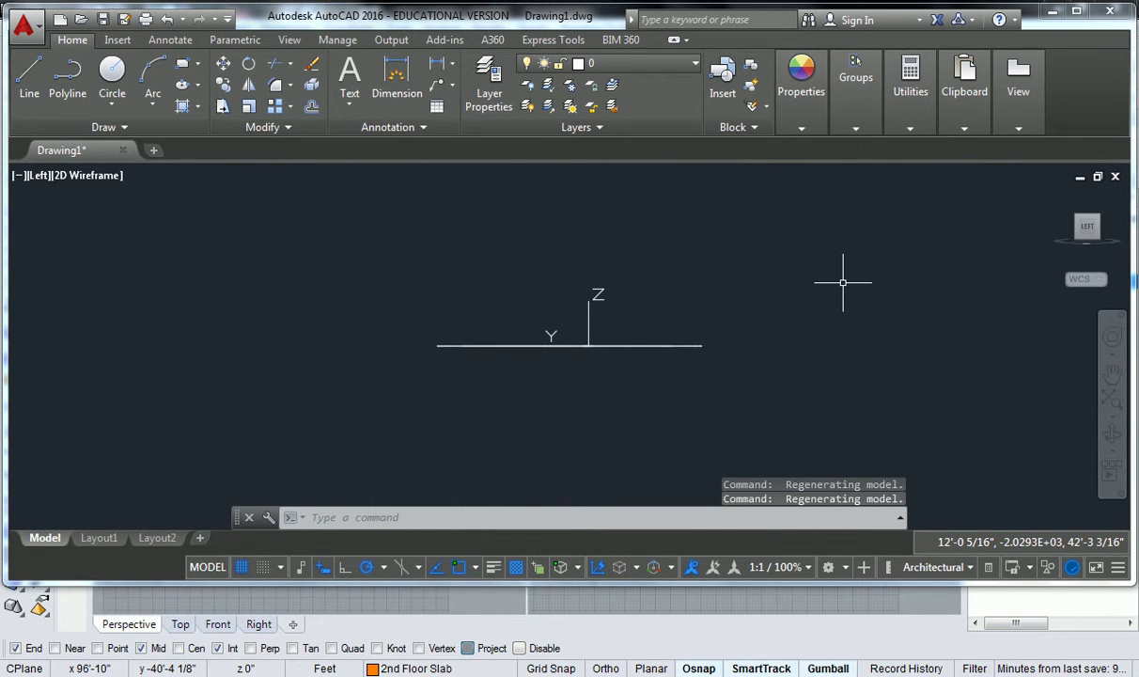
pyautogui.click(1089, 245)
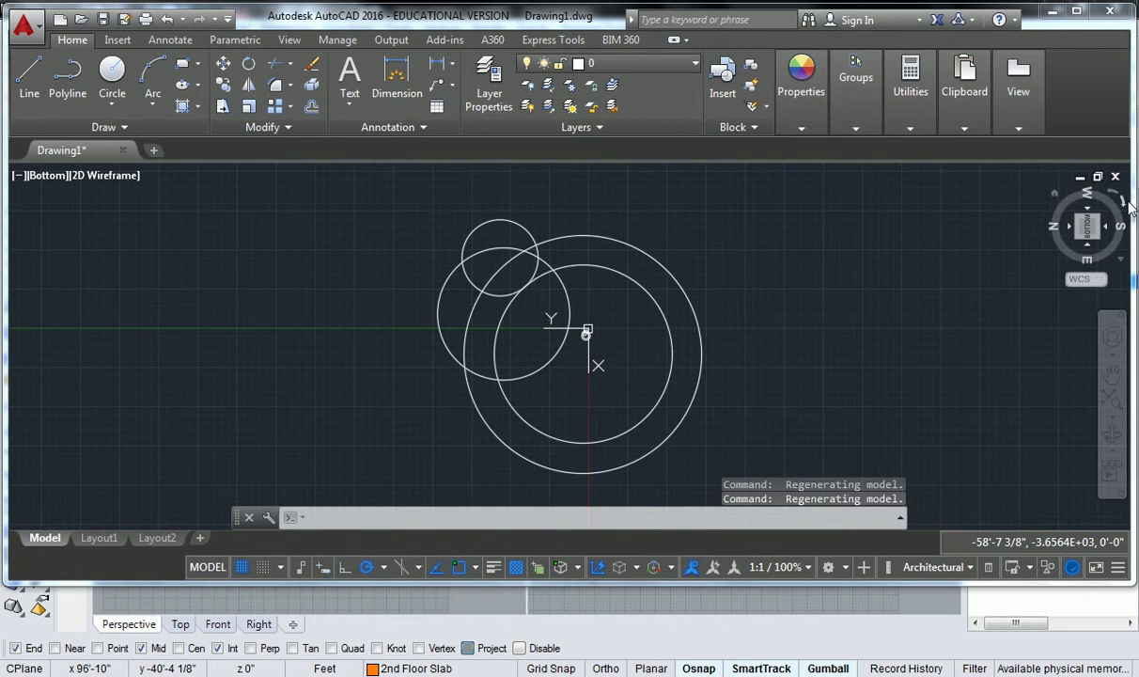
pyautogui.click(1130, 204)
pyautogui.click(1130, 204)
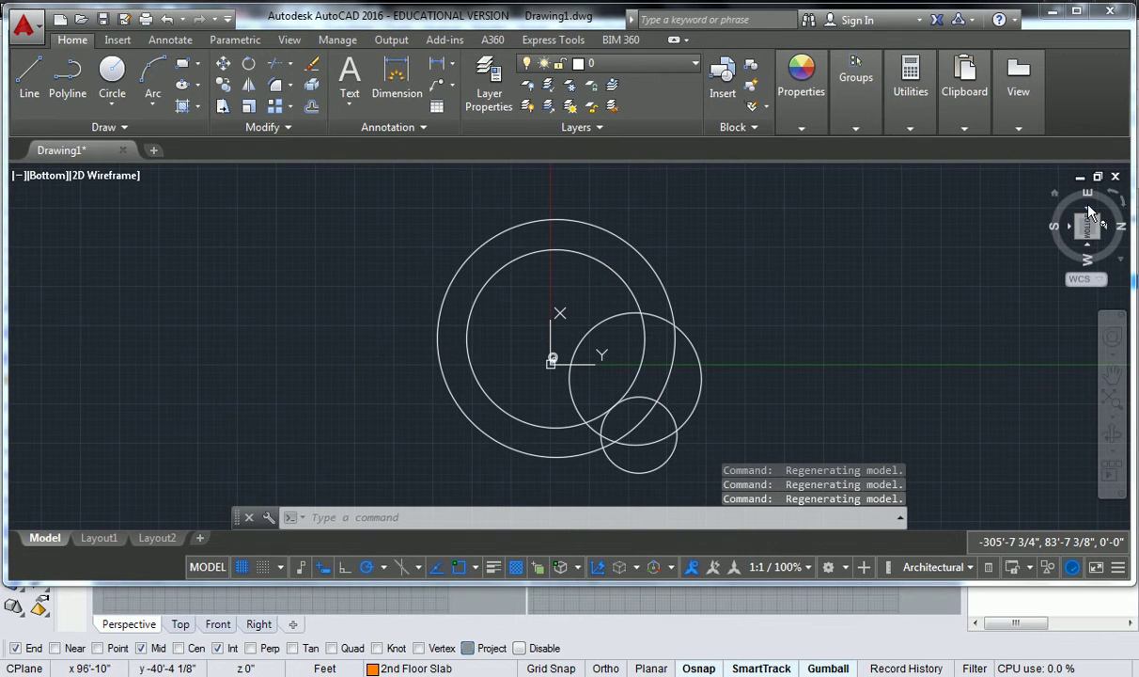
# Step: View the circles from the Right, and return to the Top view rotated so north points up
pyautogui.click(1088, 207)
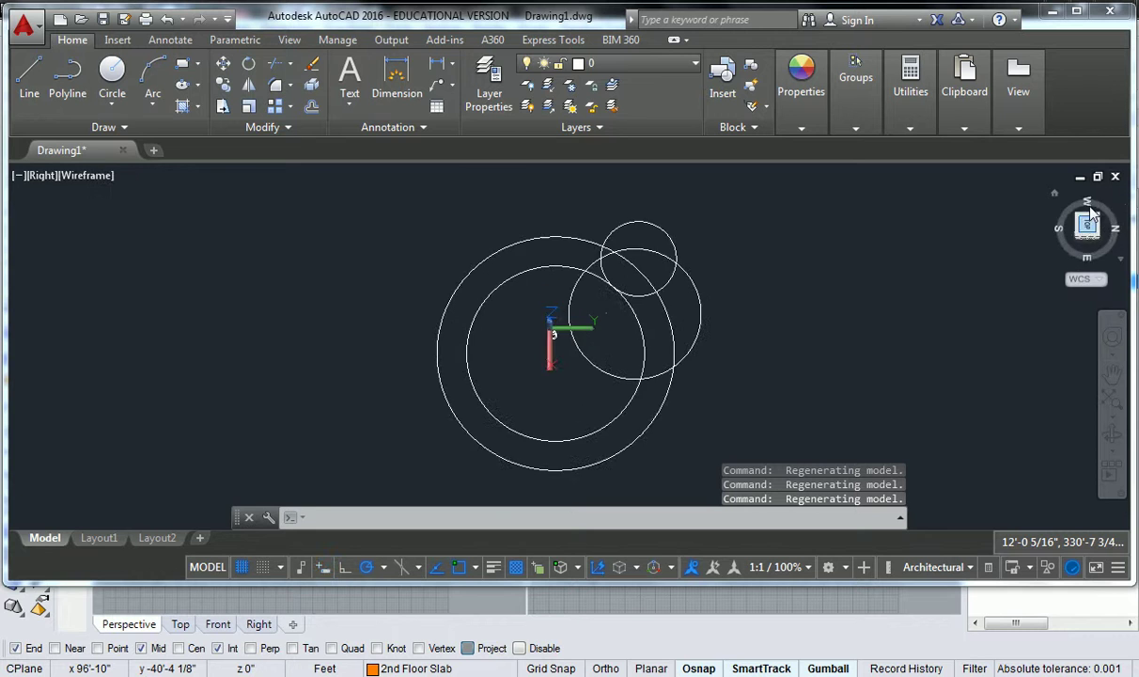
pyautogui.click(1091, 214)
pyautogui.click(1116, 196)
pyautogui.click(1116, 197)
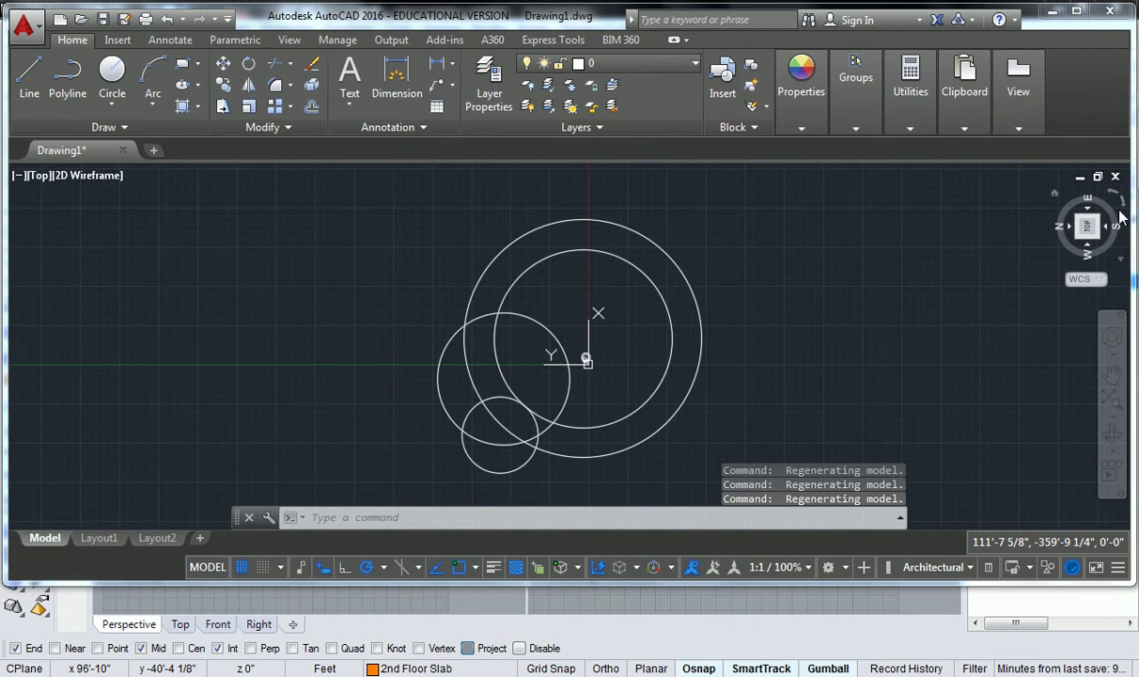
pyautogui.click(1120, 216)
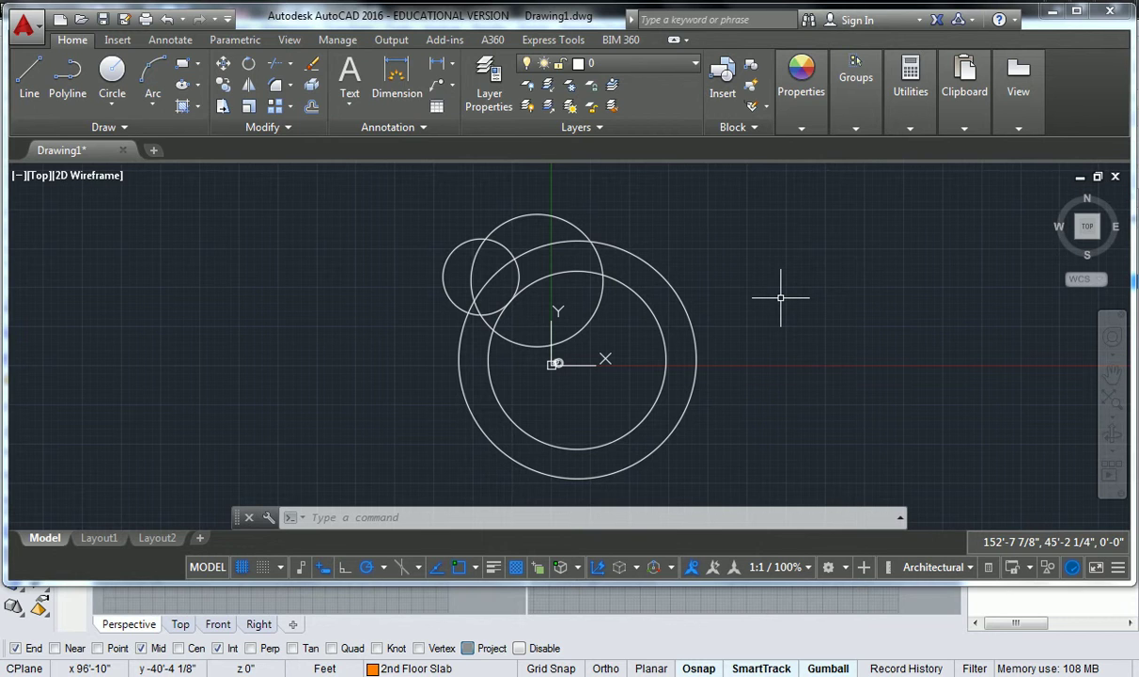
# Step: Reduce the height of the AutoCAD window by raising its lower edge
pyautogui.moveTo(577, 585); pyautogui.dragTo(577, 517)
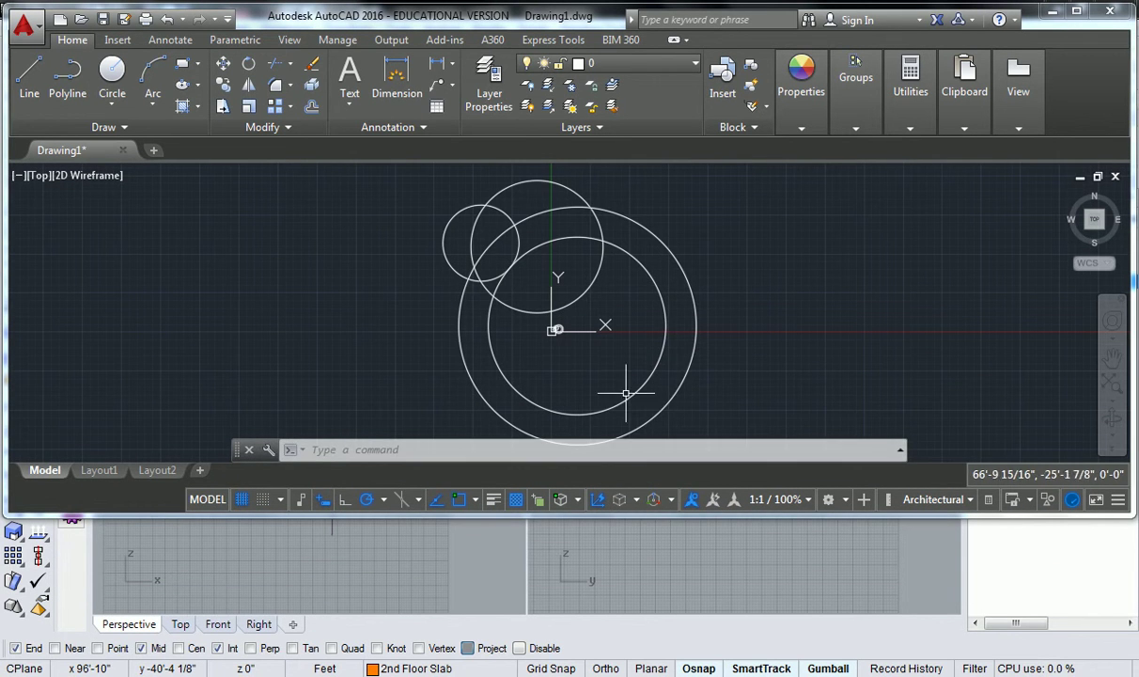
# Step: Look at Layout1, return to model space and erase all the circles there
pyautogui.click(100, 470)
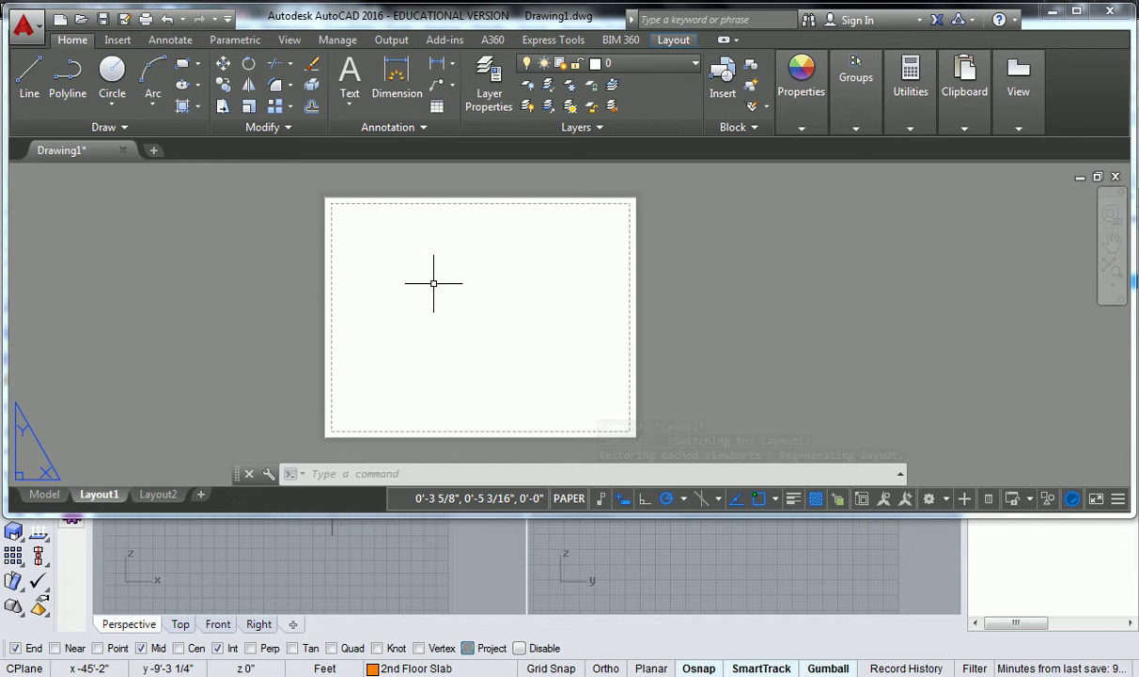
pyautogui.click(45, 496)
pyautogui.click(656, 196)
pyautogui.click(445, 331)
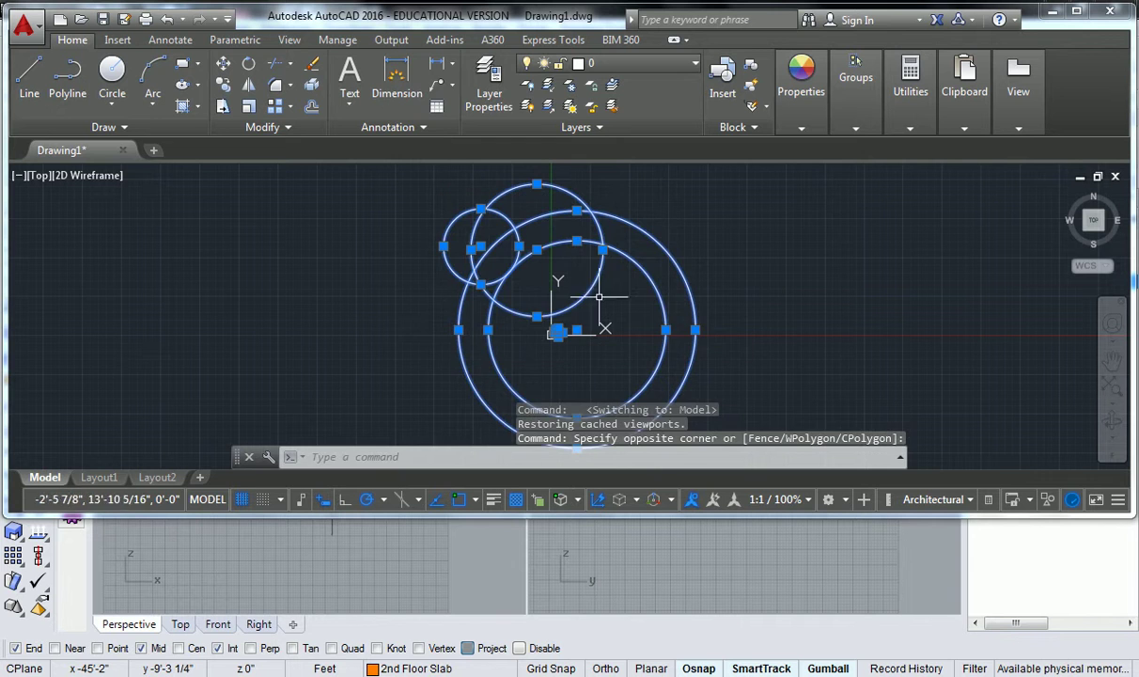
pyautogui.press('Delete')
pyautogui.click(748, 226)
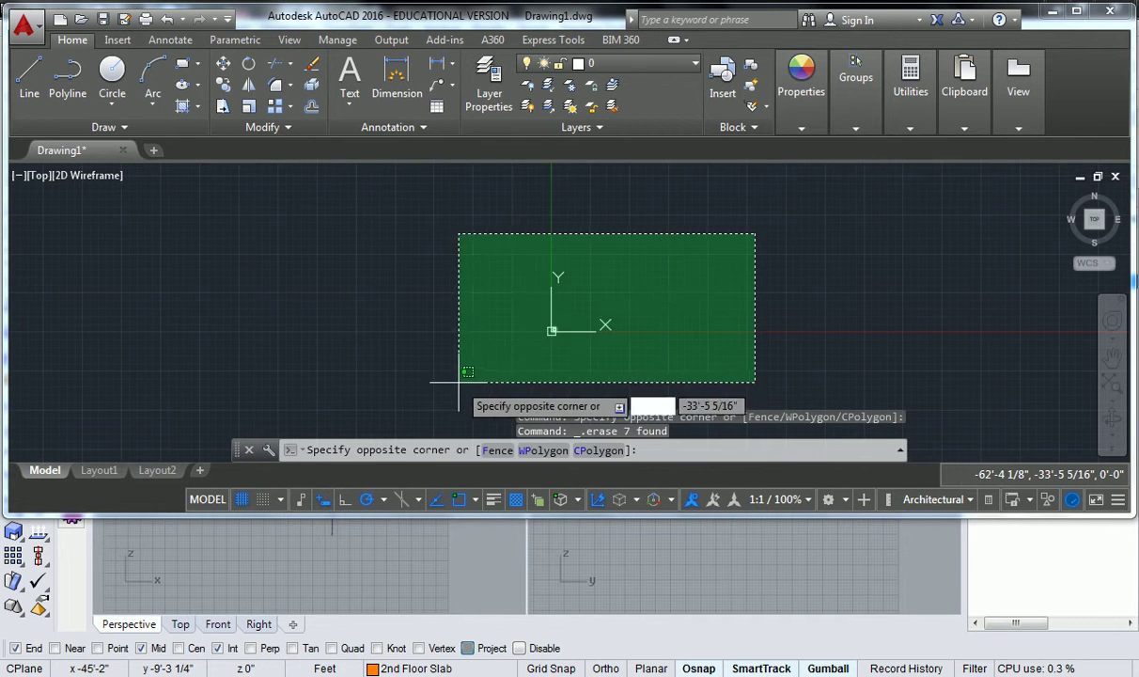
pyautogui.click(460, 380)
pyautogui.press('Delete')
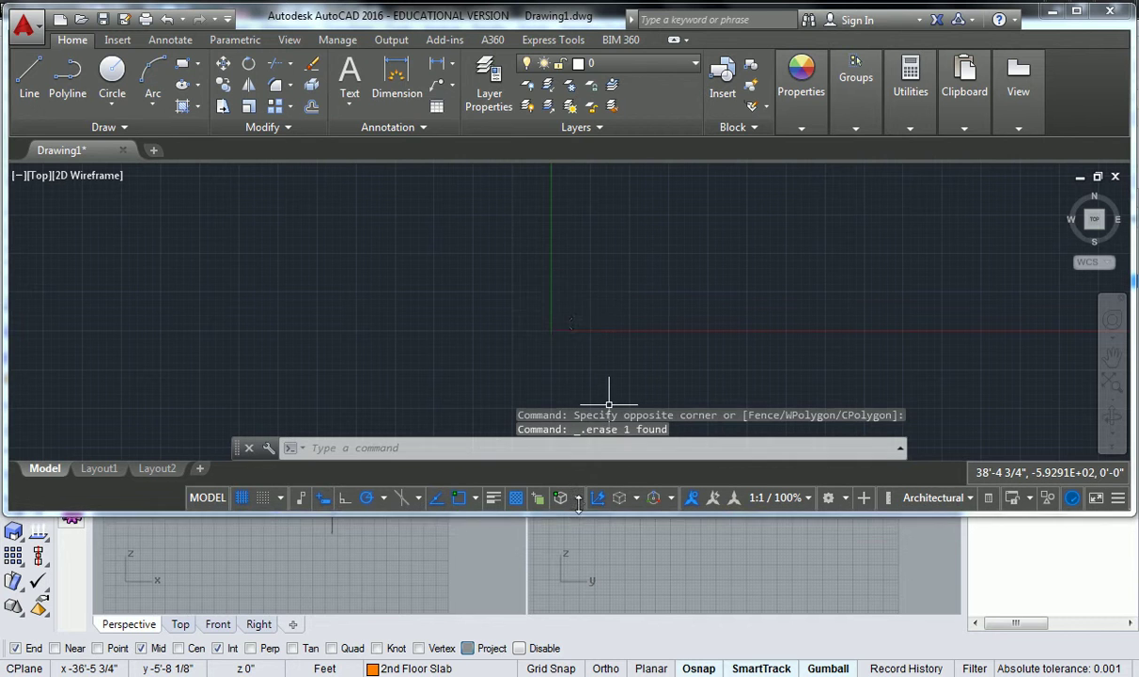
# Step: Shorten the AutoCAD window further, and try the model/paper space toggle before returning to model space
pyautogui.moveTo(578, 516); pyautogui.dragTo(526, 460)
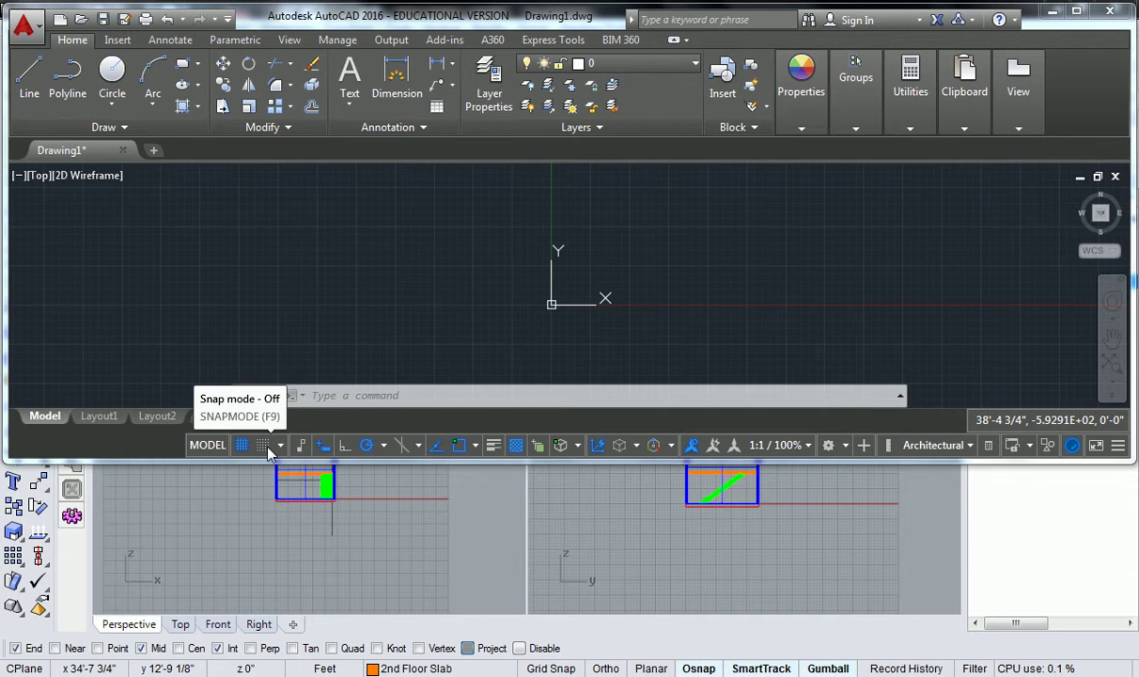
pyautogui.click(209, 447)
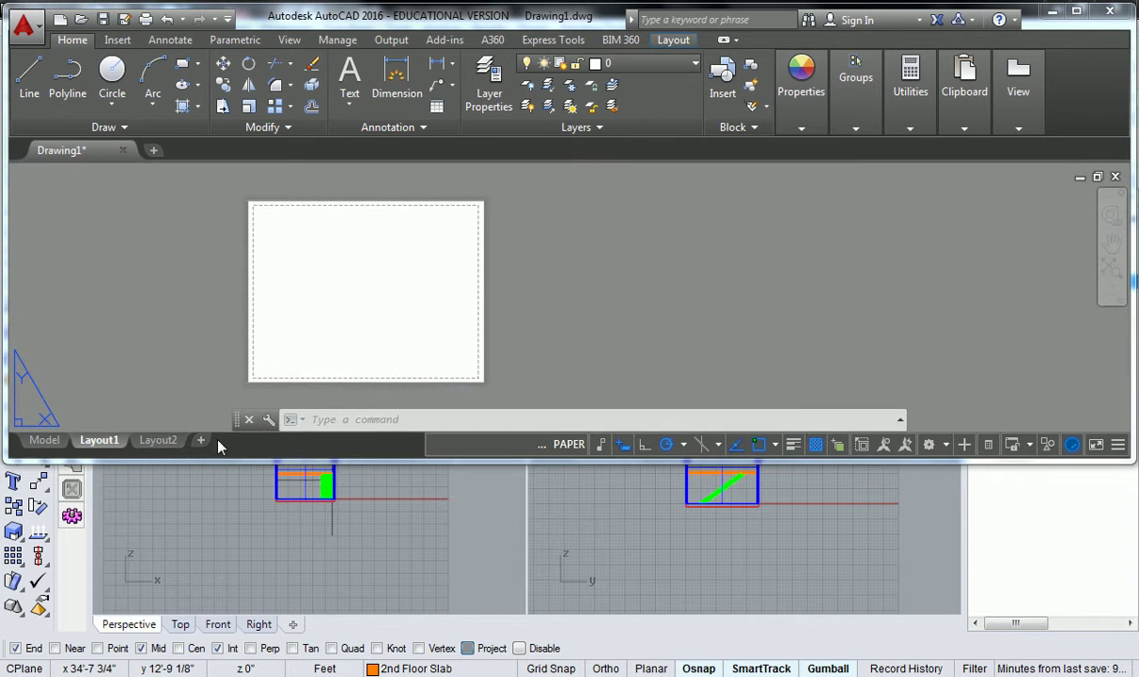
pyautogui.click(565, 448)
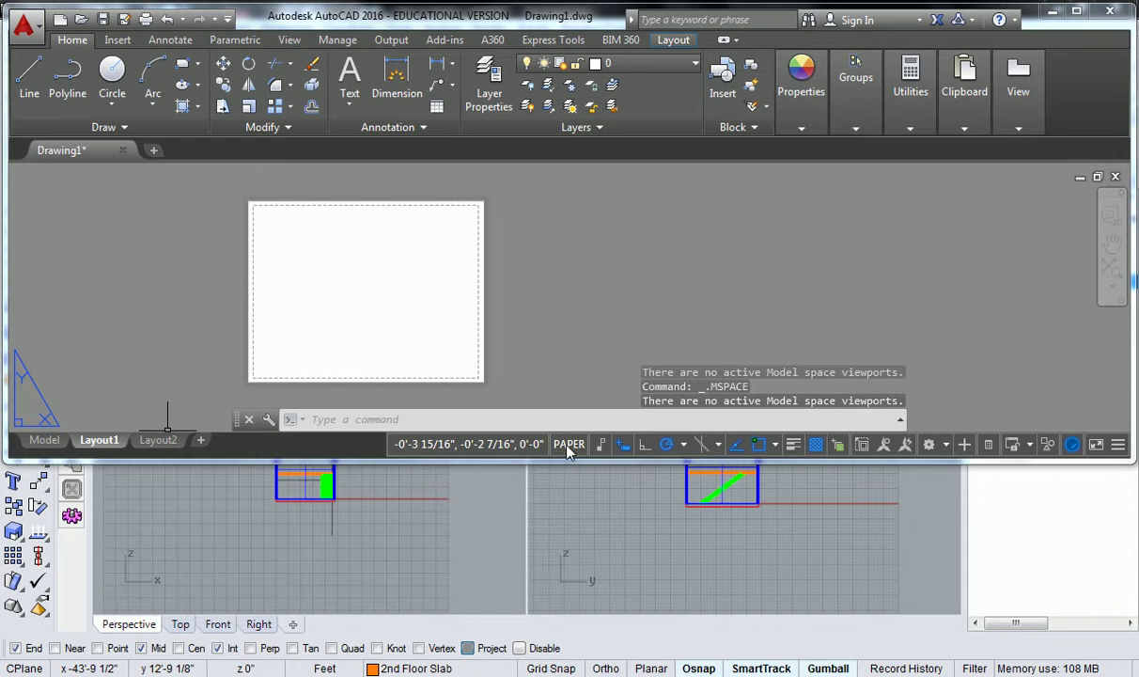
pyautogui.click(44, 440)
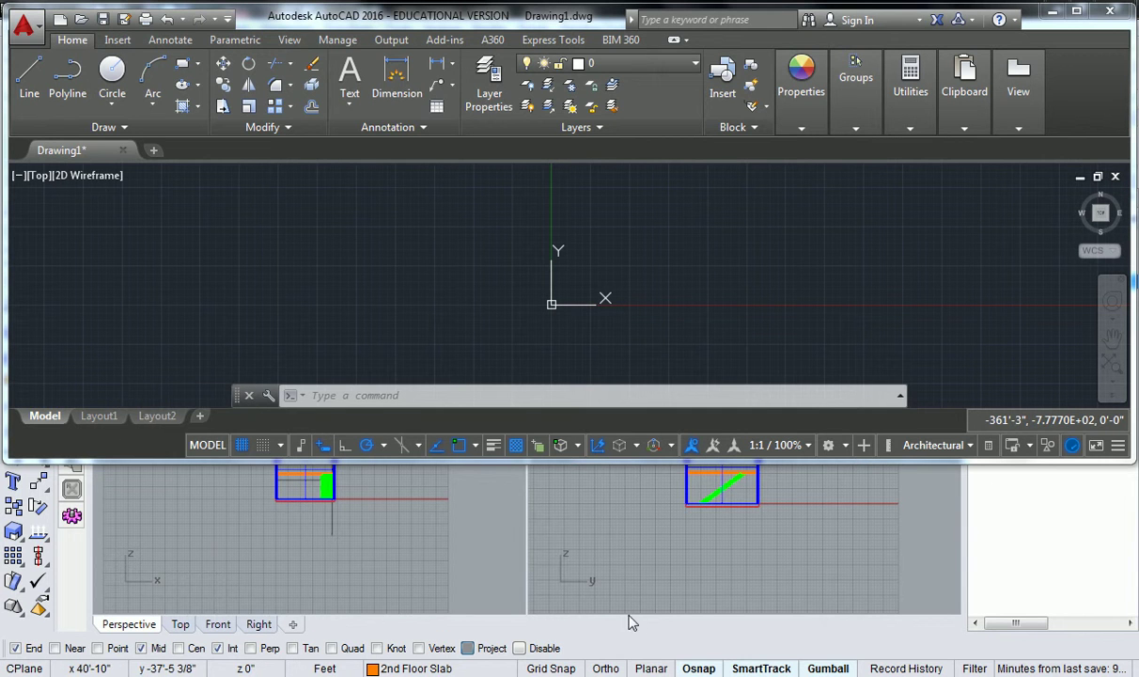
# Step: Switch to Rhinoceros, turn on Grid Snap and review the grid and snap spacing settings without changing them
pyautogui.click(552, 668)
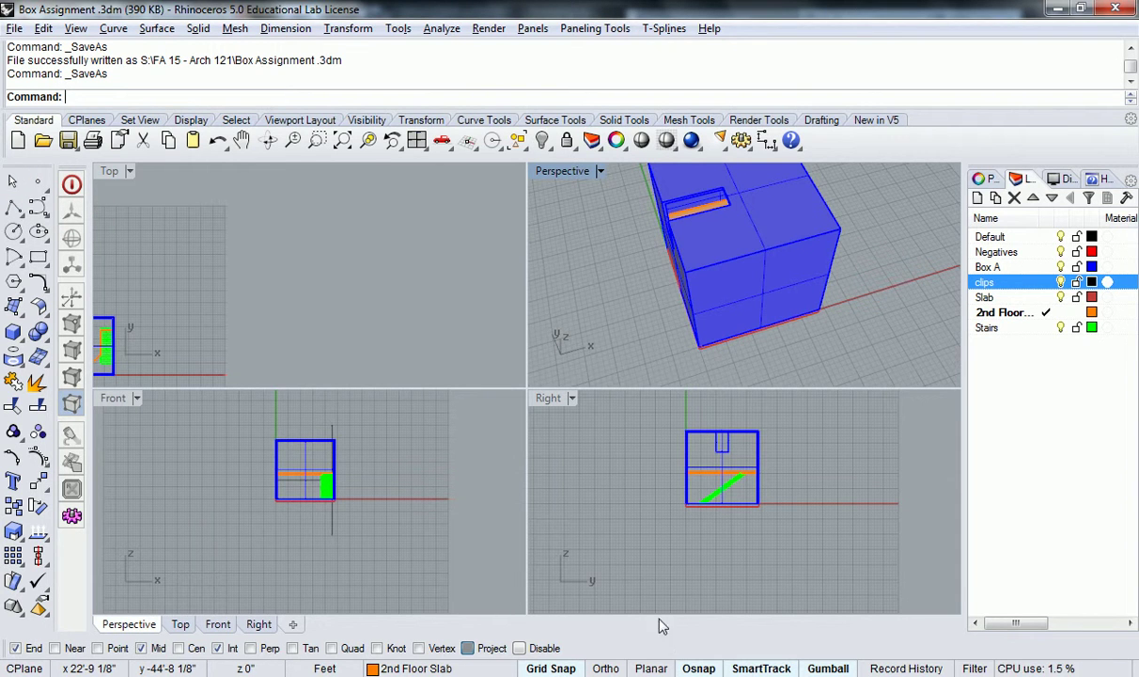
pyautogui.rightClick(564, 667)
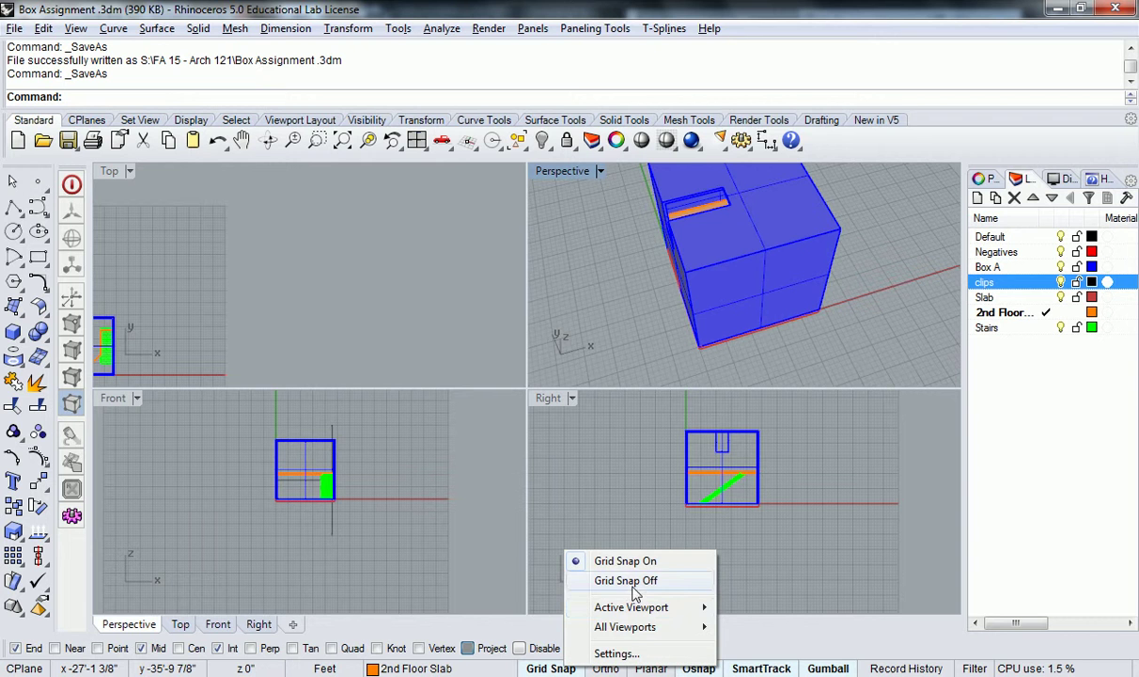
pyautogui.click(616, 653)
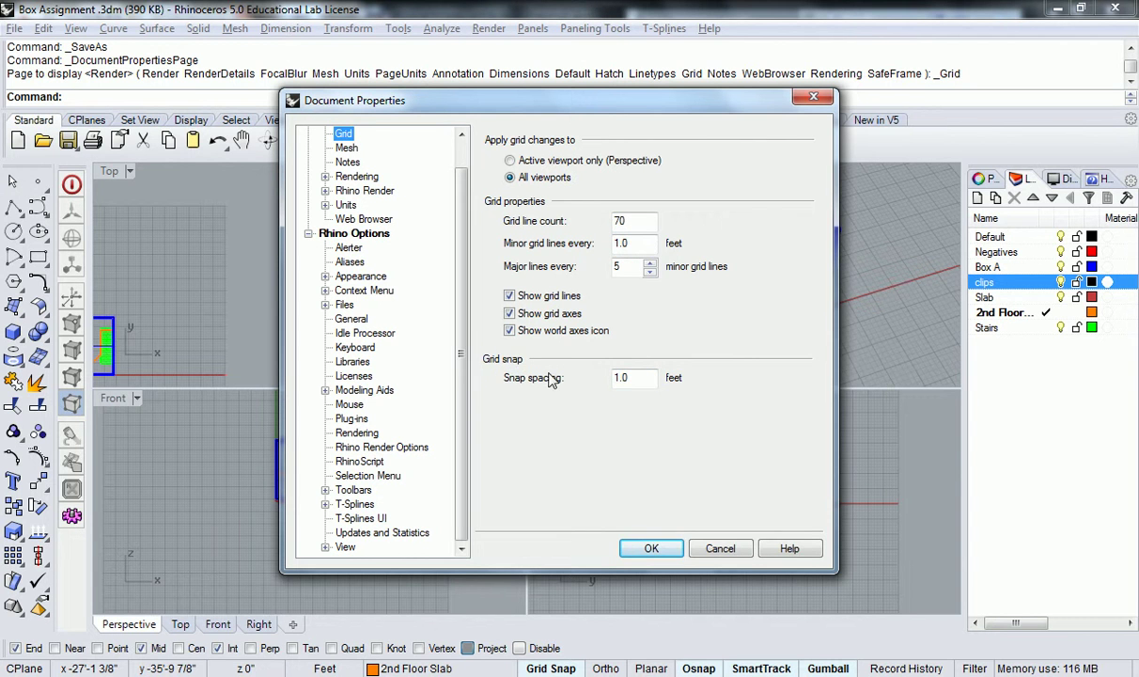
pyautogui.click(643, 547)
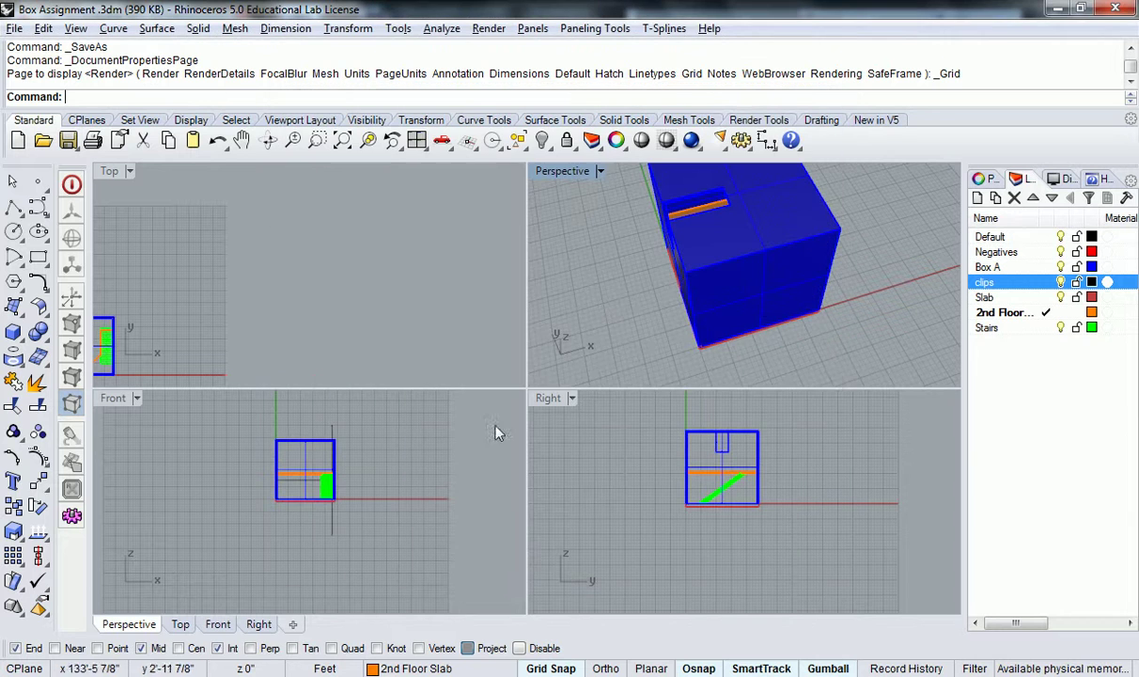
# Step: Place six points on neighbouring grid intersections beside the box's slab edge in the Perspective viewport
pyautogui.click(37, 183)
pyautogui.scroll(5, 738, 357)
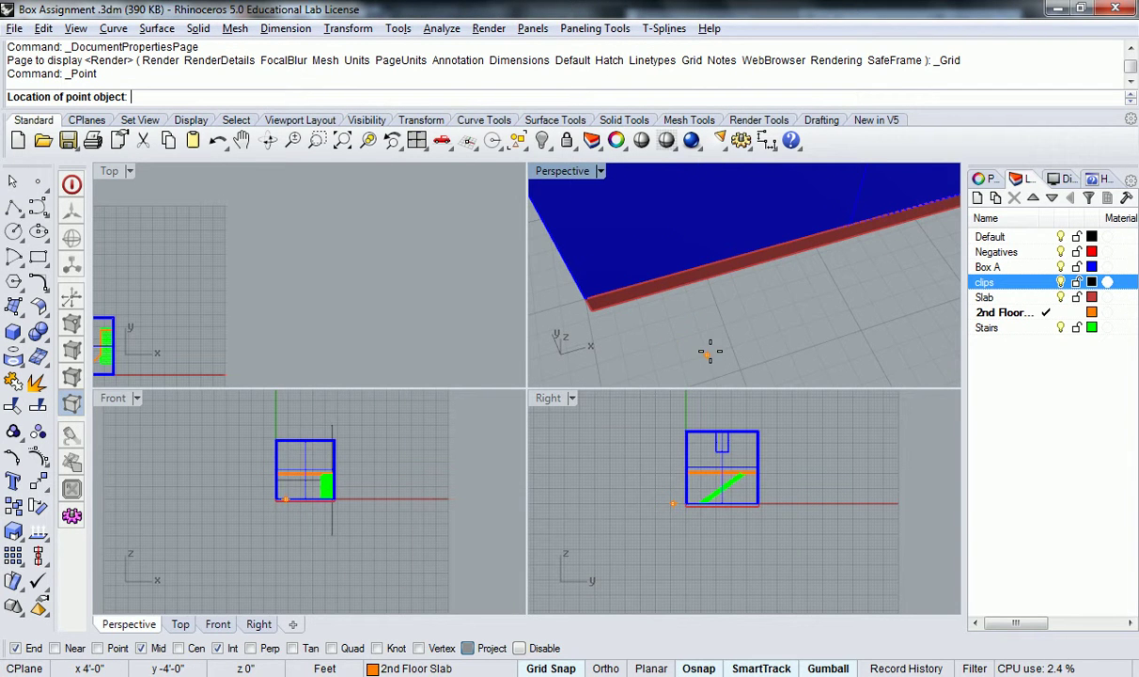
pyautogui.click(675, 341)
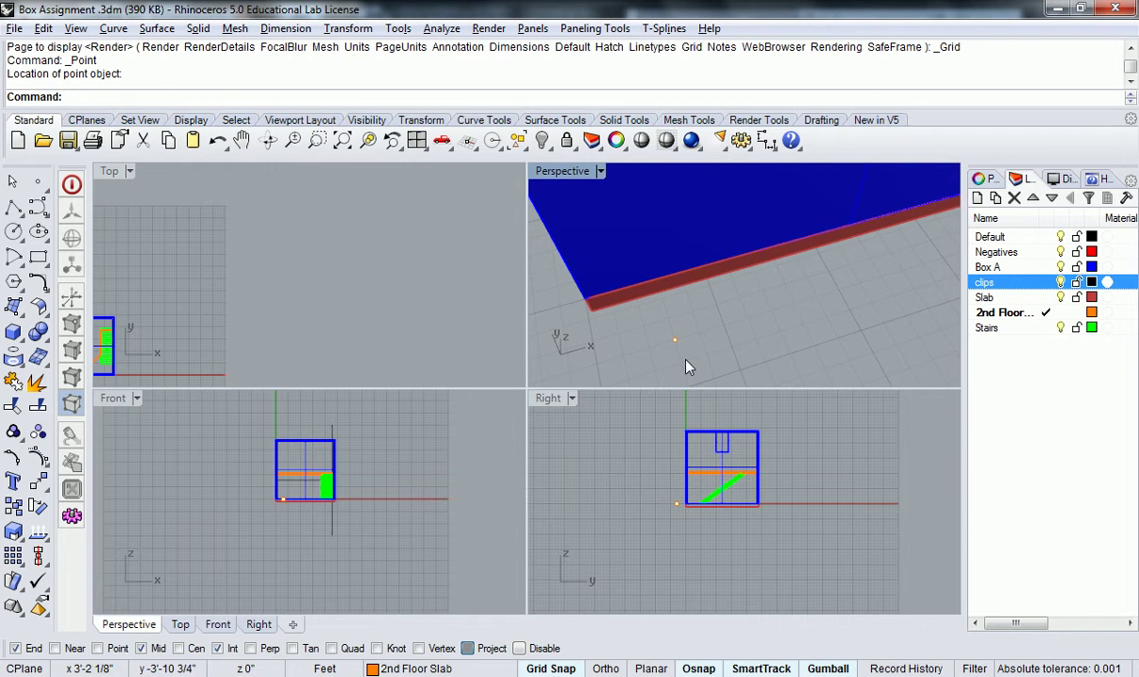
pyautogui.press('Return')
pyautogui.click(684, 363)
pyautogui.press('Return')
pyautogui.click(695, 342)
pyautogui.press('Return')
pyautogui.click(693, 340)
pyautogui.press('Return')
pyautogui.click(726, 348)
pyautogui.press('Return')
pyautogui.click(722, 324)
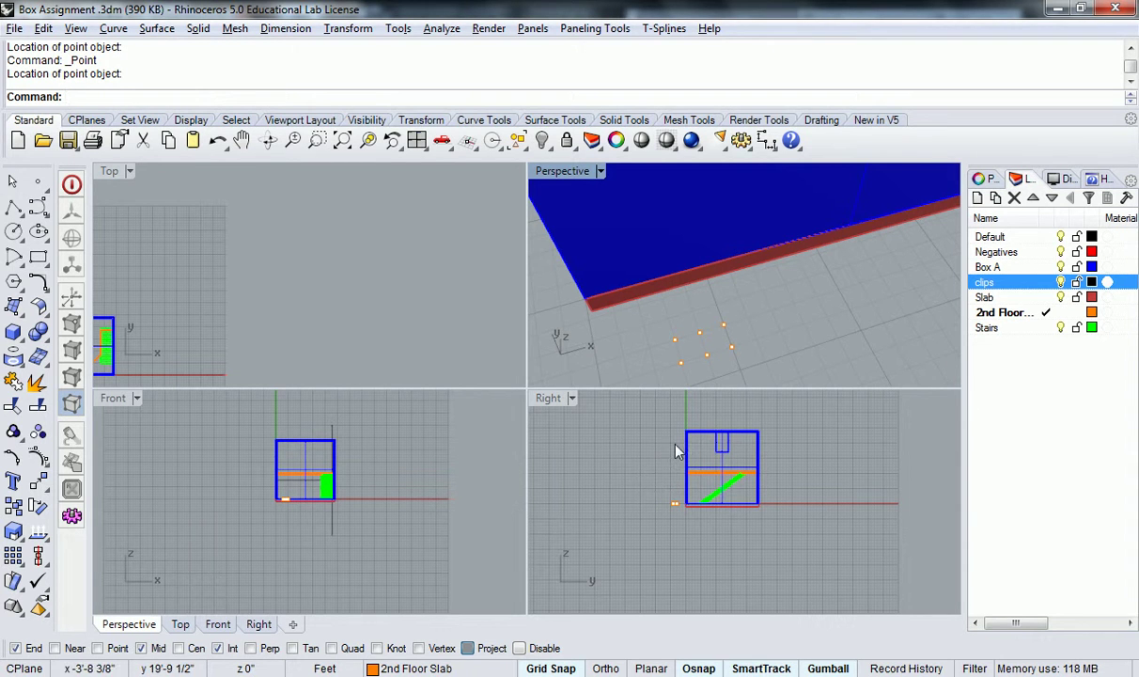
# Step: Switch back to AutoCAD, preview the UNITS command suggestions at the cursor and turn off Dynamic Input
pyautogui.hotkey('alt', 'Tab')
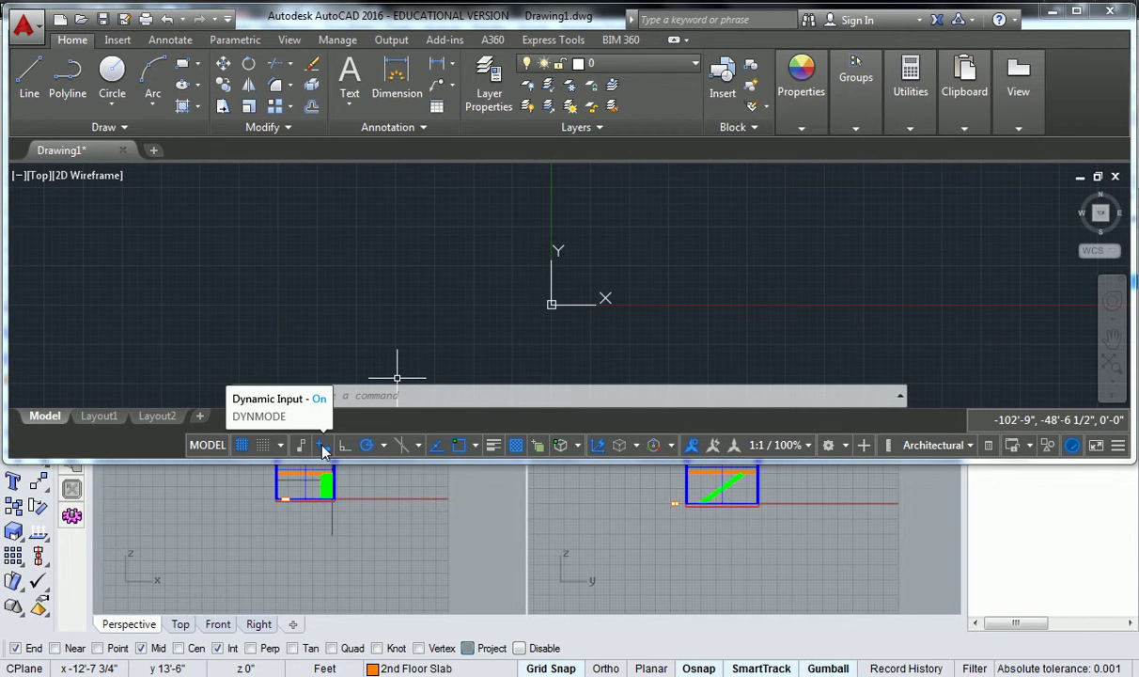
pyautogui.moveTo(574, 263); pyautogui.dragTo(532, 275, button='middle')
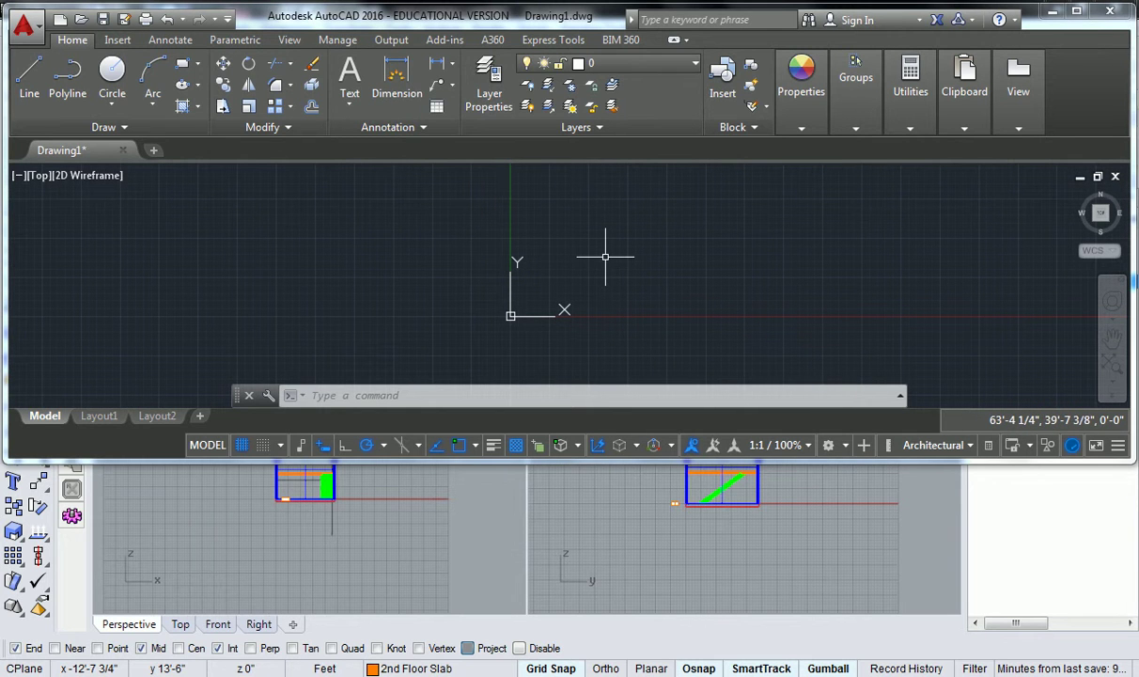
pyautogui.write('unit')
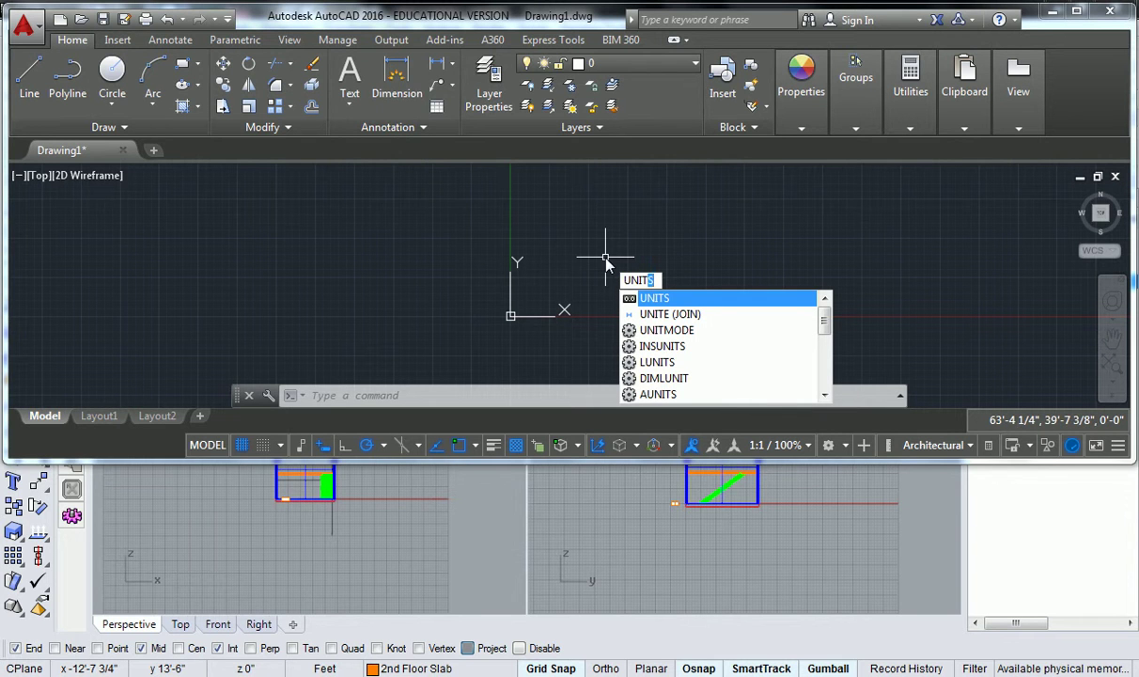
pyautogui.moveTo(330, 318)
pyautogui.mouseDown()
pyautogui.moveTo(340, 381)
pyautogui.moveTo(309, 419)
pyautogui.moveTo(330, 333)
pyautogui.mouseUp()
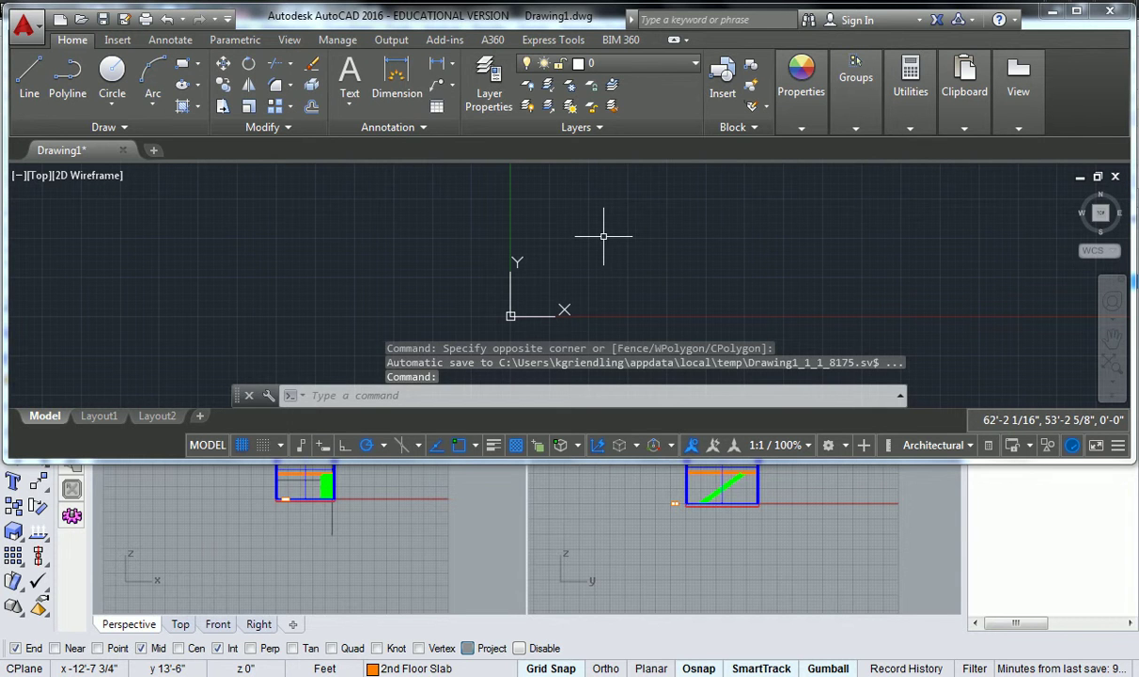
# Step: Try entering the UNITS command in the command line with Dynamic Input off, without running it
pyautogui.write('UNITS')
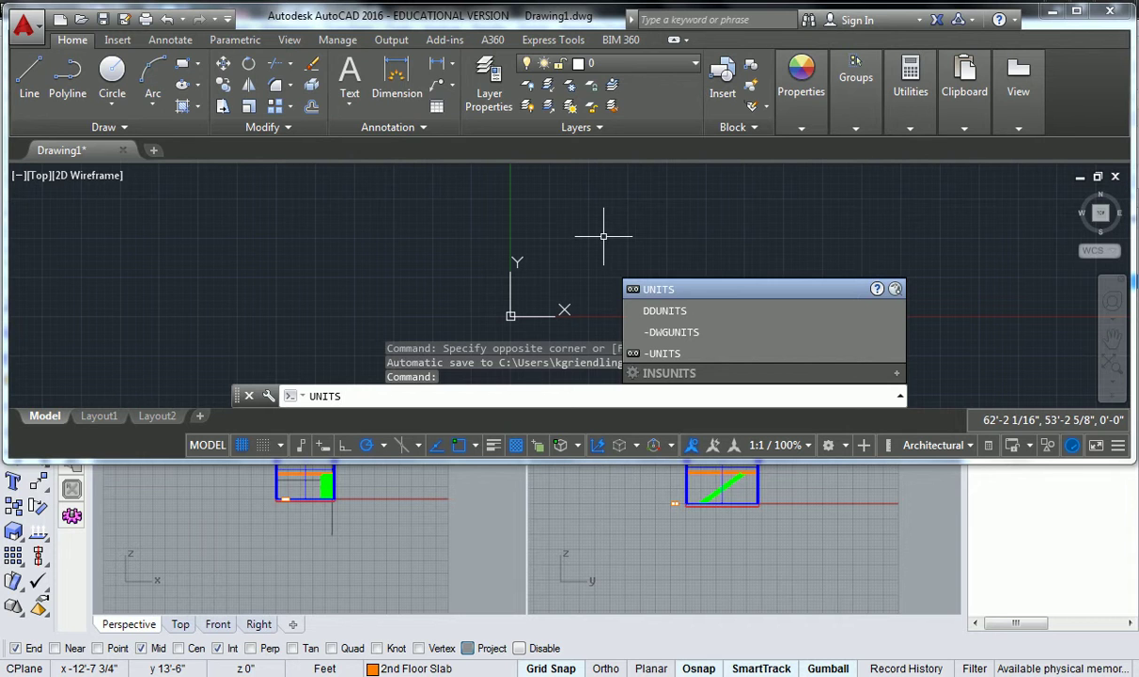
pyautogui.press('Escape')
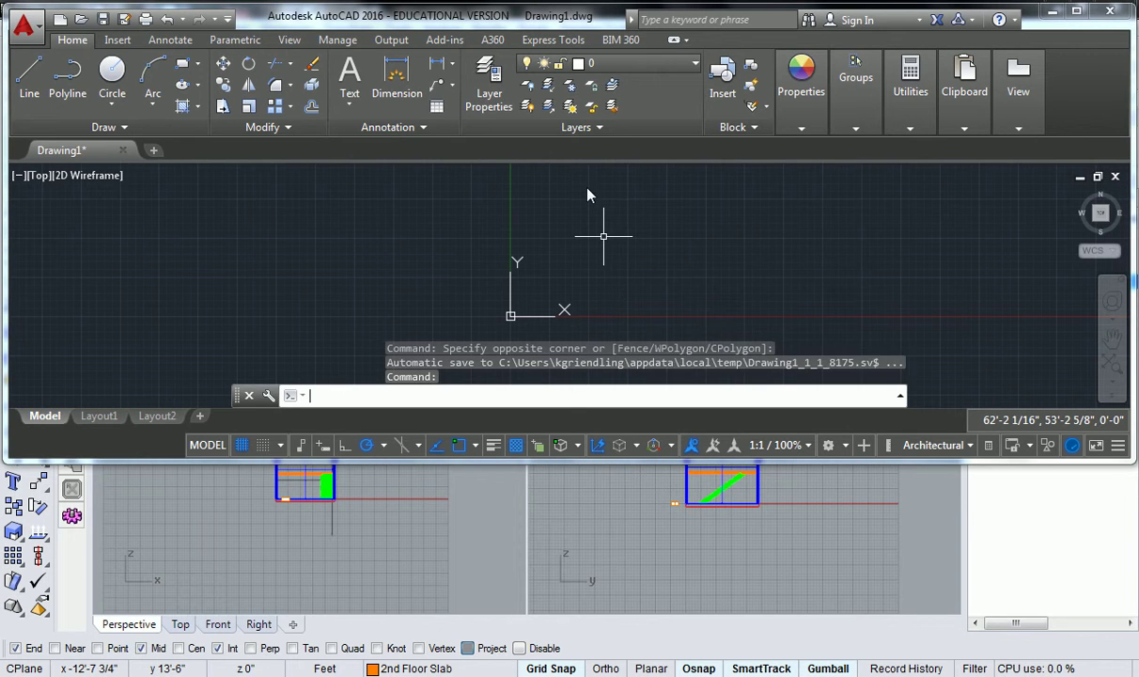
pyautogui.press('Escape')
# Step: Draw a horizontal line 10' long above the X axis
pyautogui.write('line')
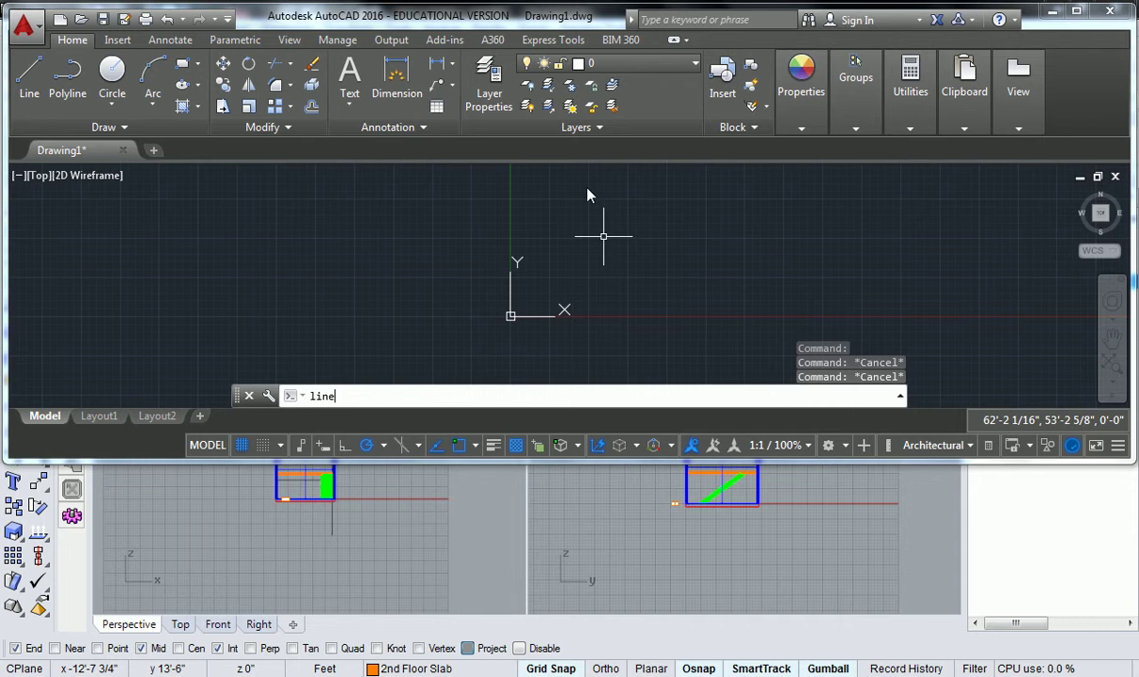
pyautogui.press('Return')
pyautogui.click(586, 249)
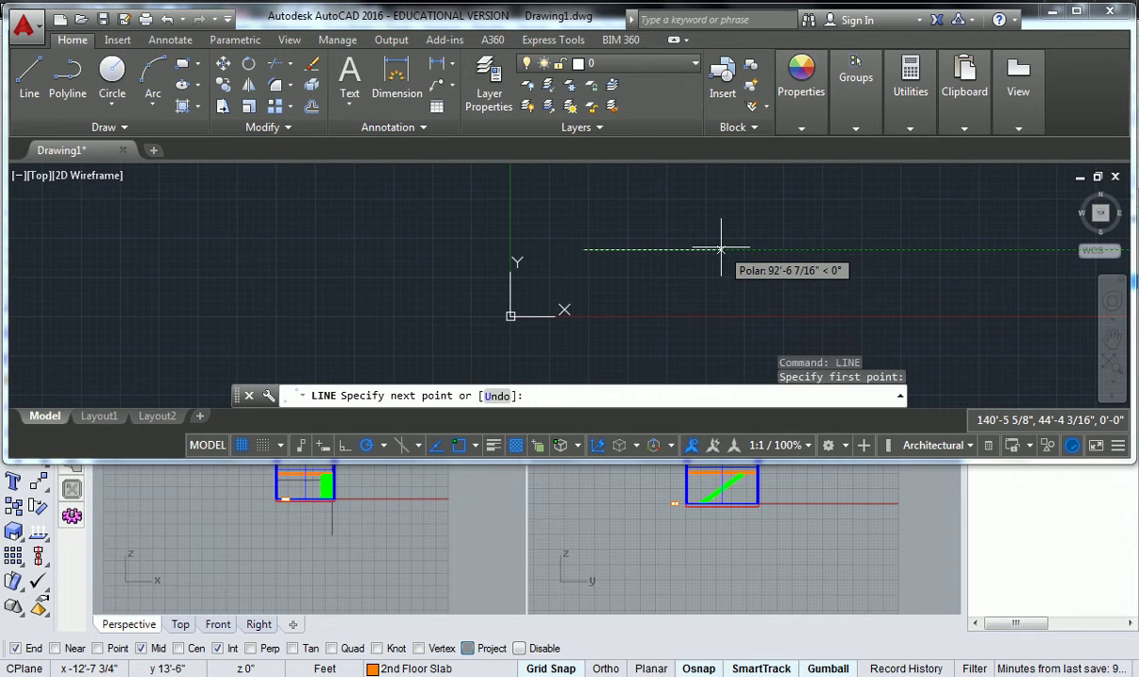
pyautogui.write("10'")
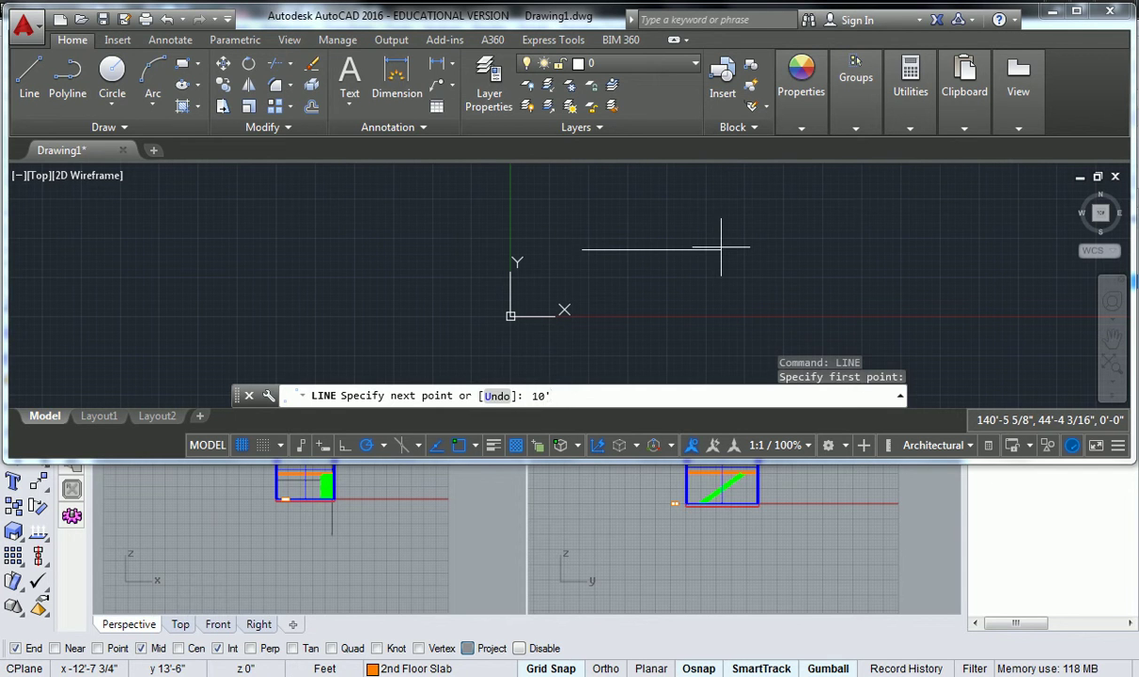
pyautogui.press('Return')
pyautogui.press('Escape')
# Step: Erase the 10' line and bring the origin back into the drawing area
pyautogui.scroll(-3, 615, 219)
pyautogui.click(615, 219)
pyautogui.click(498, 282)
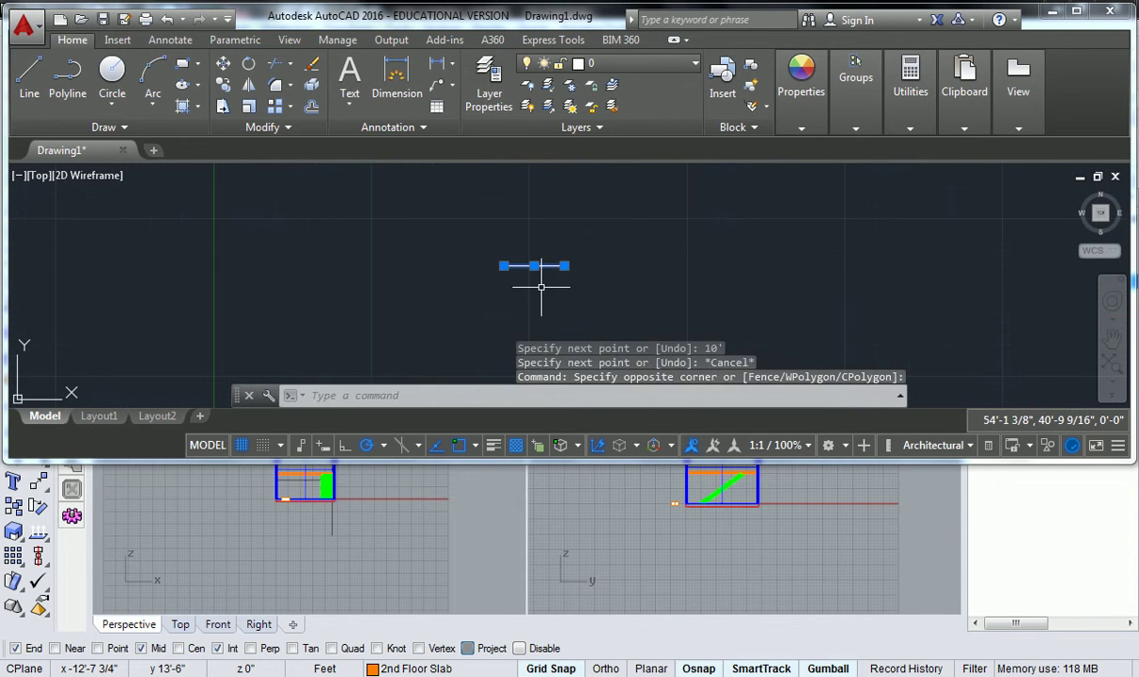
pyautogui.press('Delete')
pyautogui.moveTo(516, 310); pyautogui.dragTo(486, 203, button='middle')
pyautogui.moveTo(427, 247)
pyautogui.mouseDown(button='middle')
pyautogui.moveTo(419, 221)
pyautogui.moveTo(364, 264)
pyautogui.moveTo(365, 280)
pyautogui.mouseUp(button='middle')
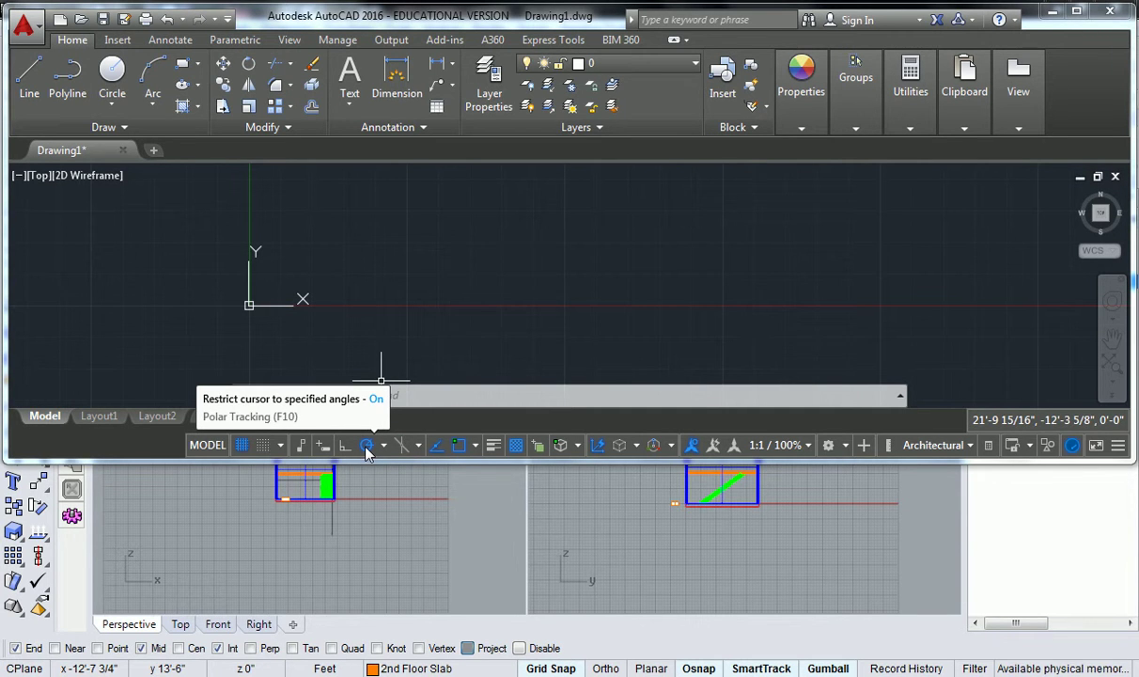
# Step: Switch to Rhinoceros, try a snapped polyline start beside the six points and turn off Grid Snap
pyautogui.click(625, 537)
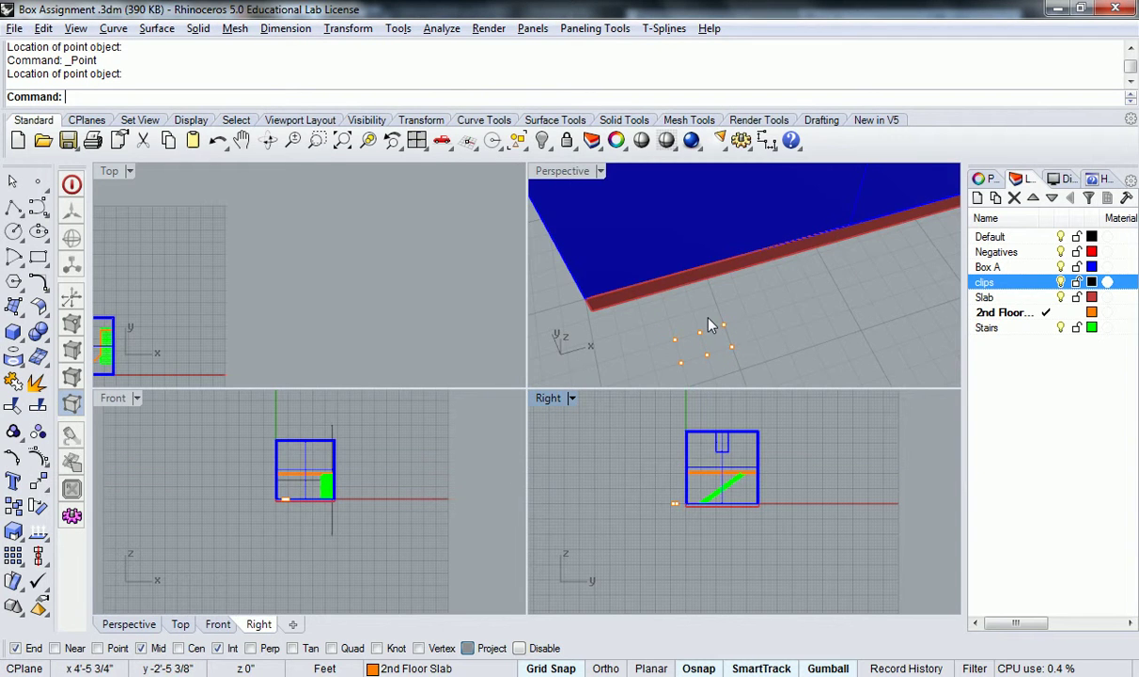
pyautogui.moveTo(788, 321); pyautogui.dragTo(703, 307, button='right')
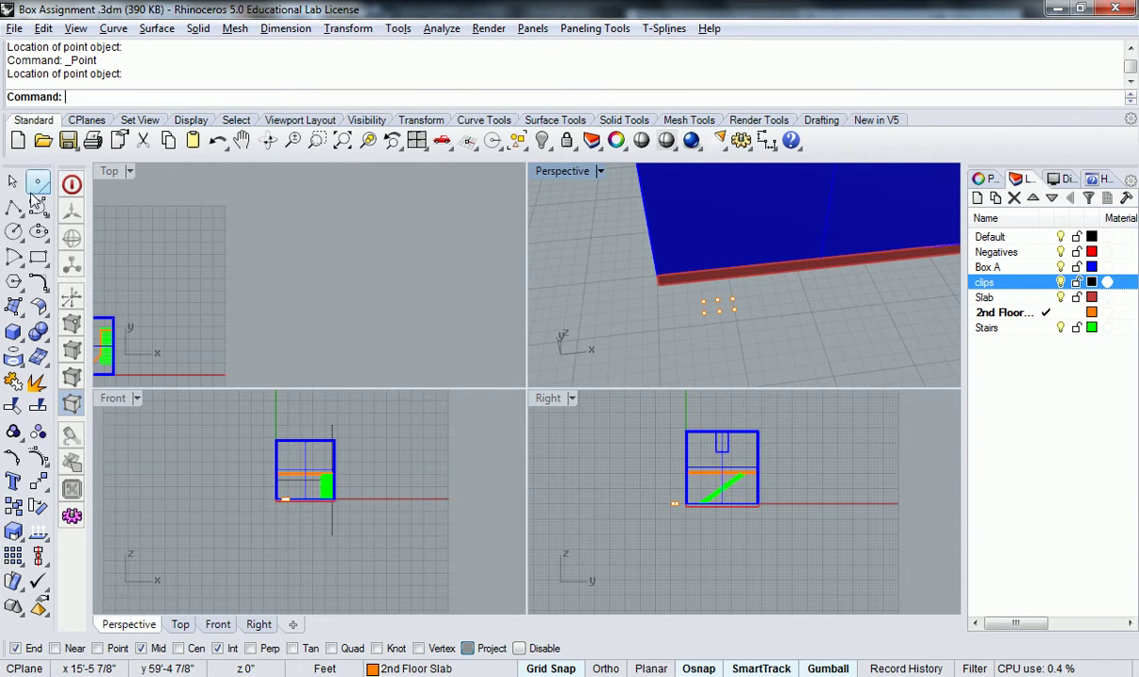
pyautogui.click(13, 255)
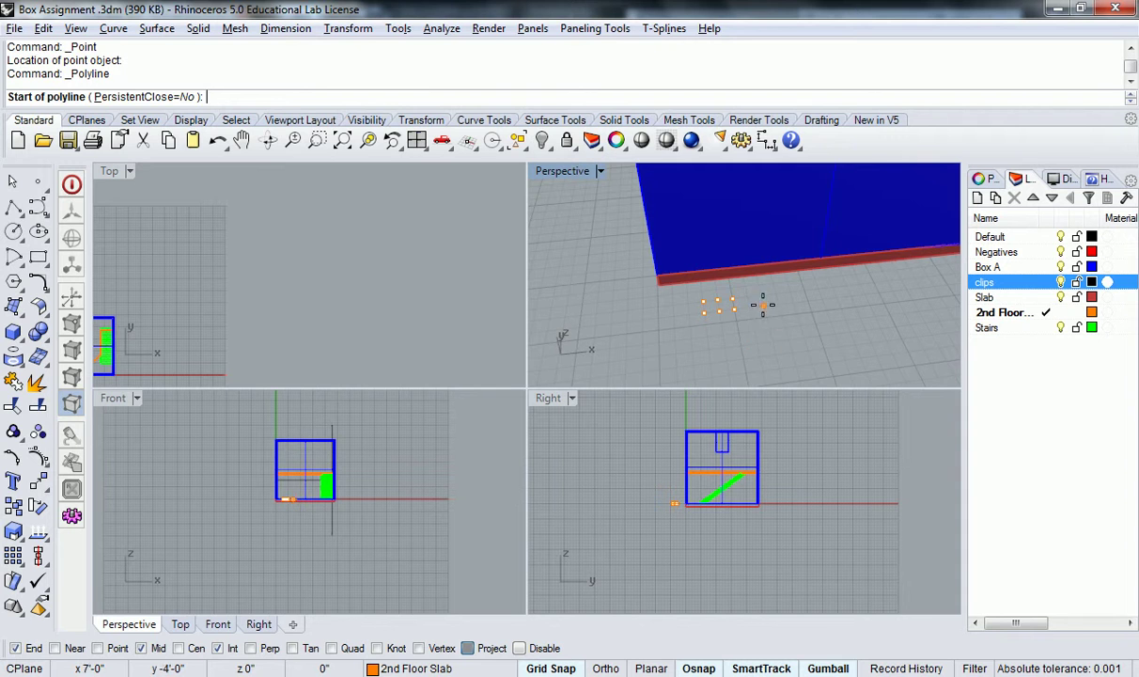
pyautogui.click(742, 298)
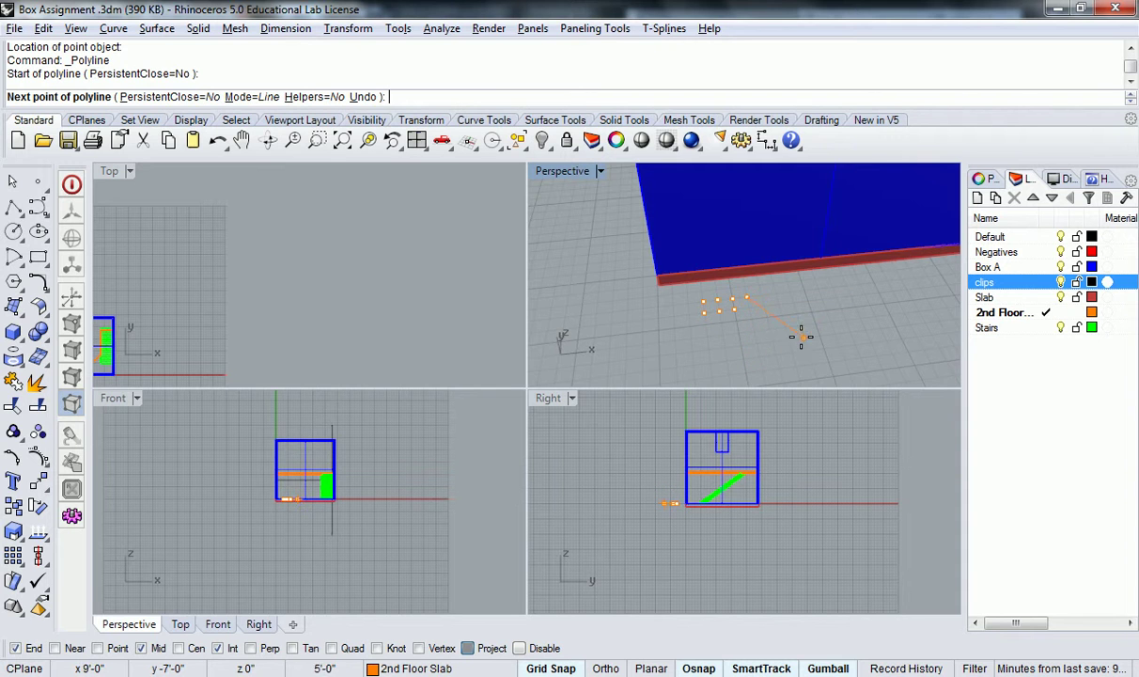
pyautogui.press('F9')
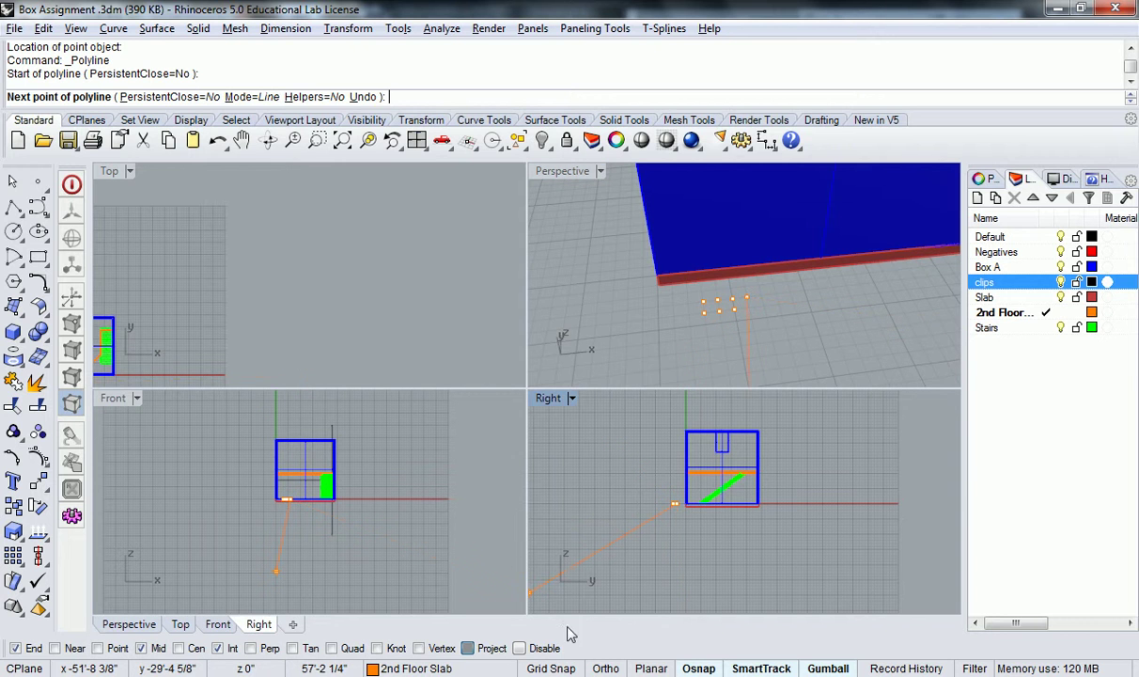
pyautogui.moveTo(674, 303); pyautogui.dragTo(724, 300, button='right')
pyautogui.press('Escape')
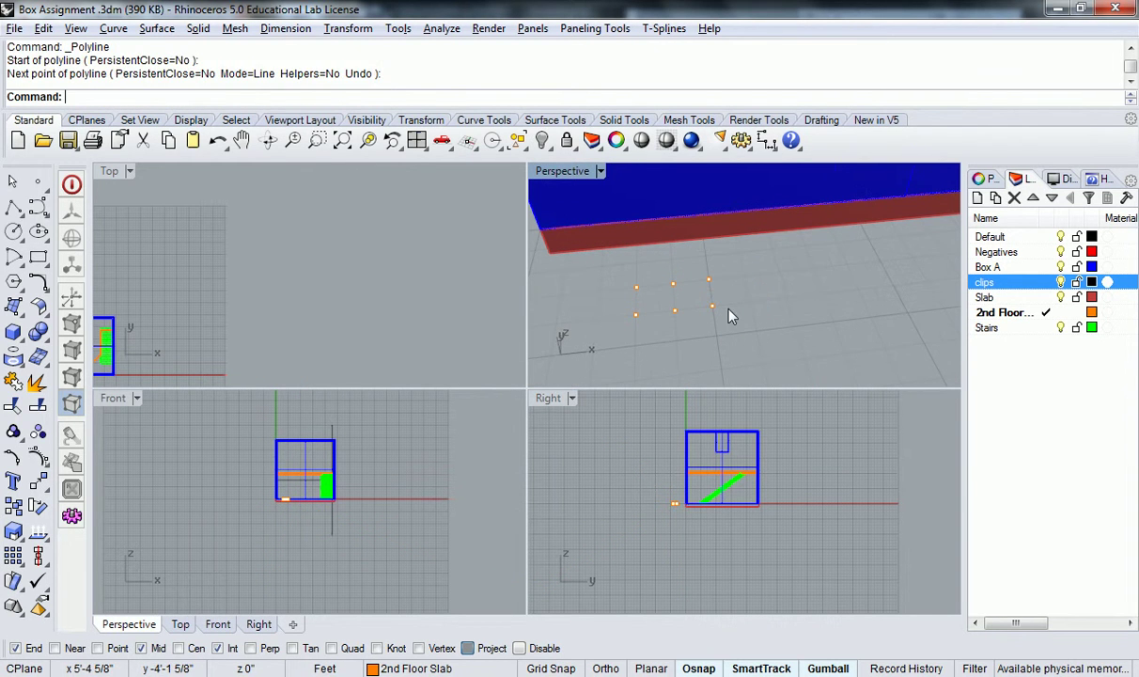
# Step: Start a polyline at the box's base corner to try the angle tracking, and switch back to AutoCAD
pyautogui.rightClick(732, 316)
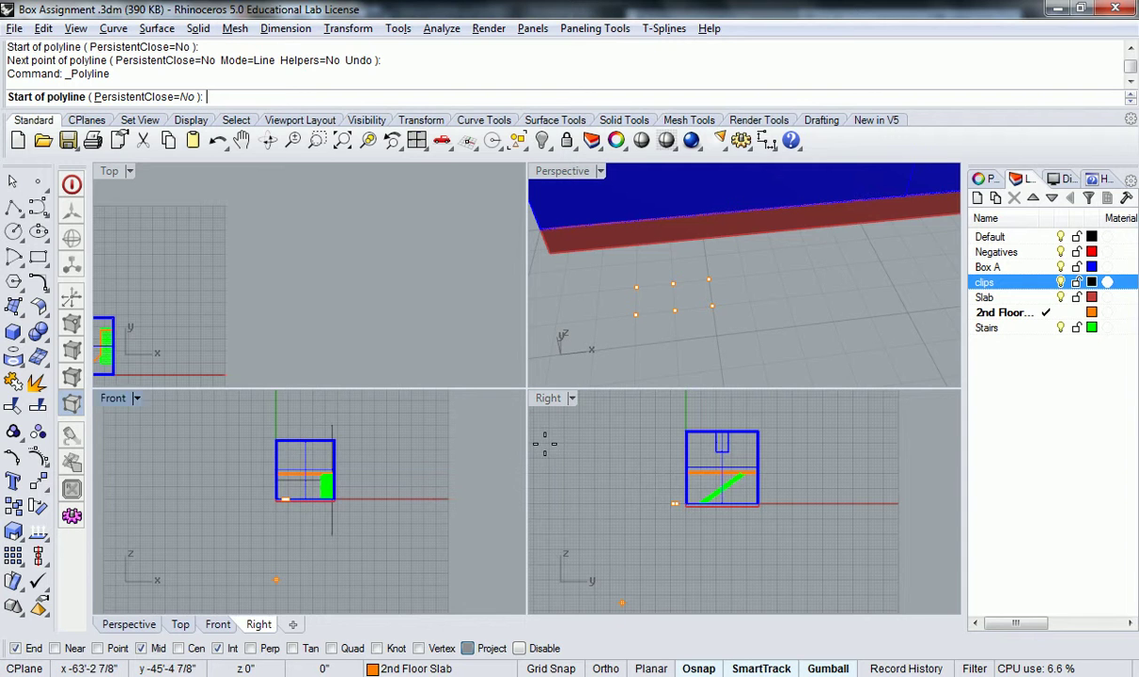
pyautogui.click(540, 252)
pyautogui.moveTo(543, 254); pyautogui.dragTo(762, 313, button='right')
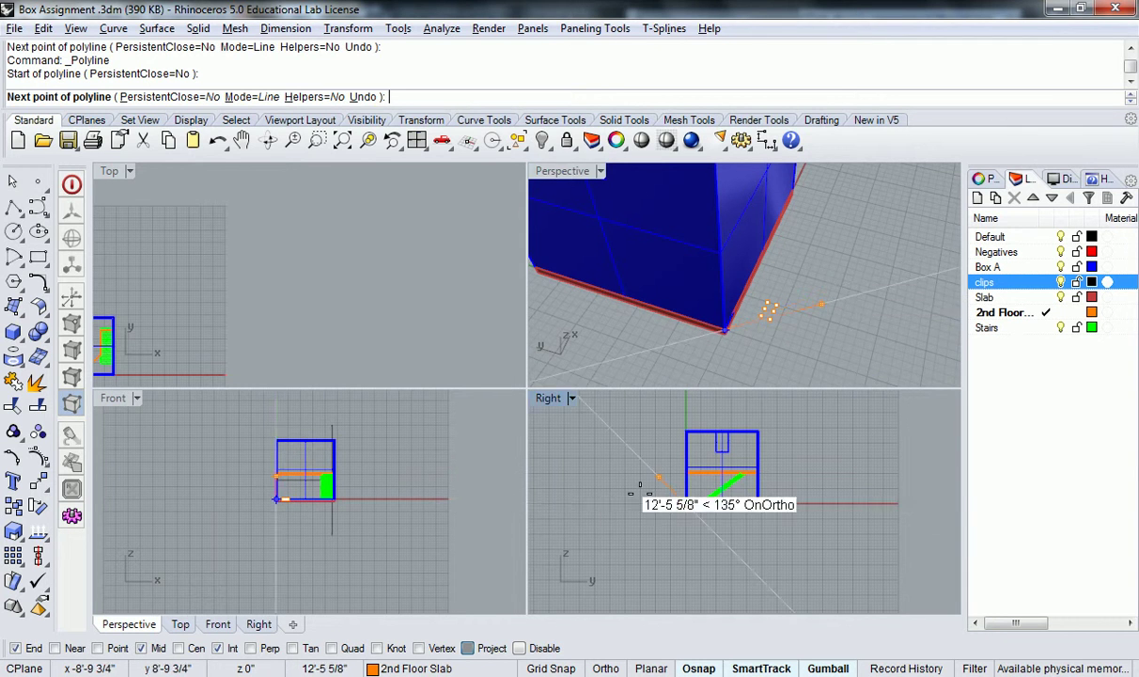
pyautogui.hotkey('alt', 'Tab')
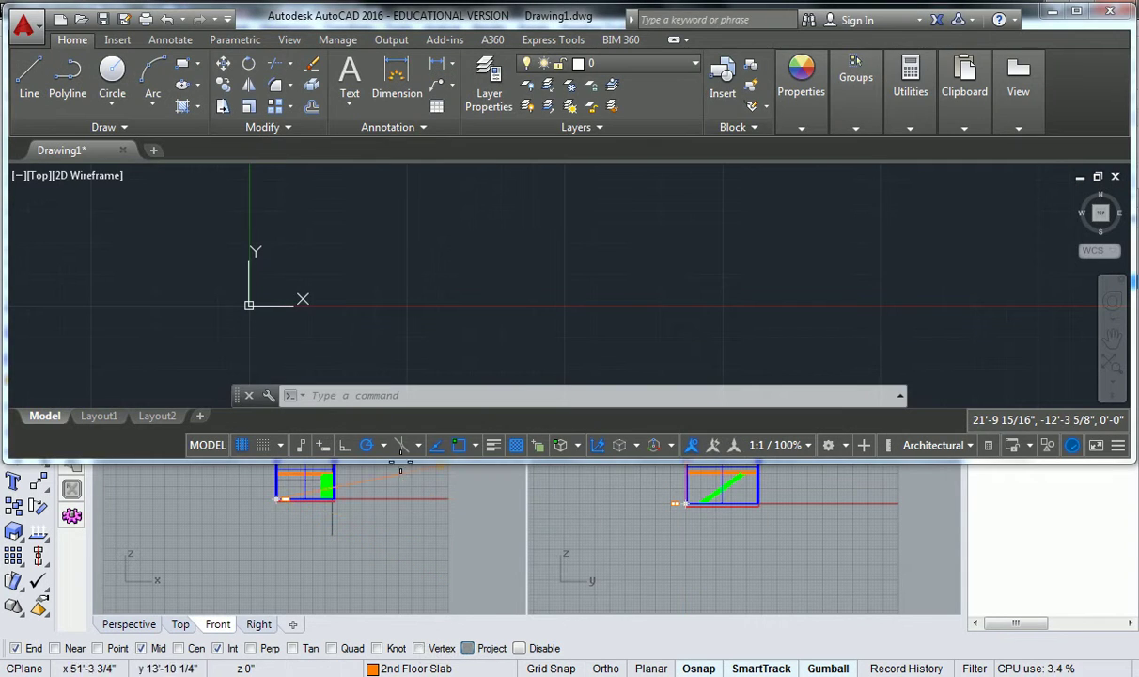
# Step: Switch to Rhinoceros, finish the open polyline that starts at the box's base corner, and switch back to AutoCAD
pyautogui.press('Escape')
pyautogui.press('Escape')
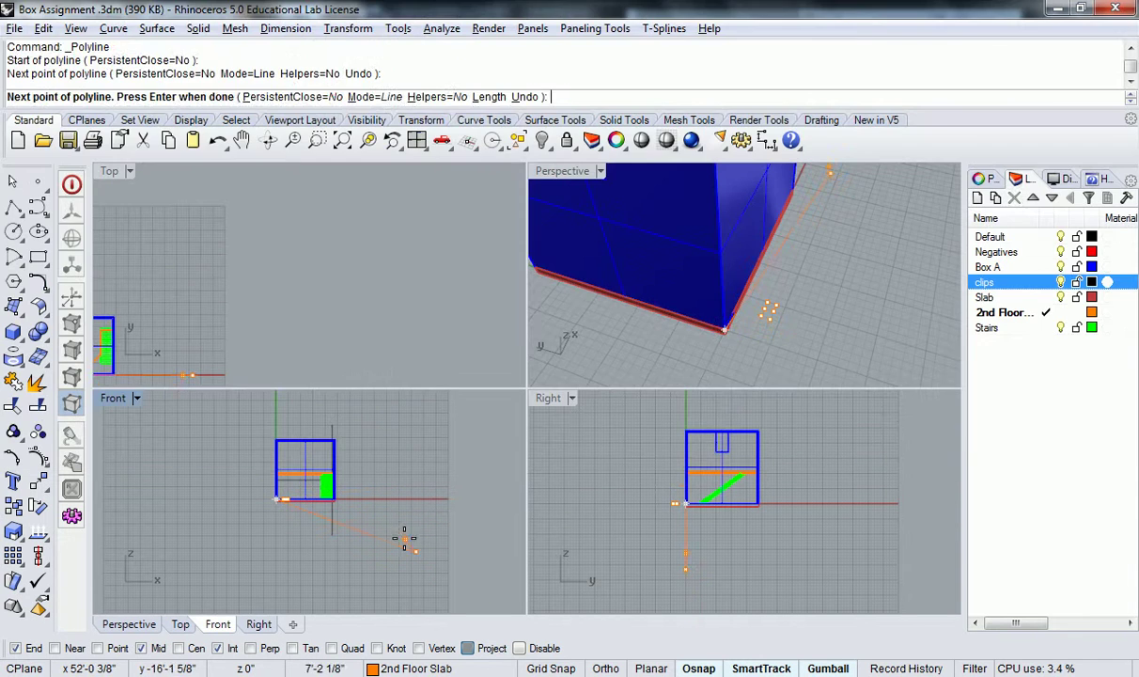
pyautogui.press('Return')
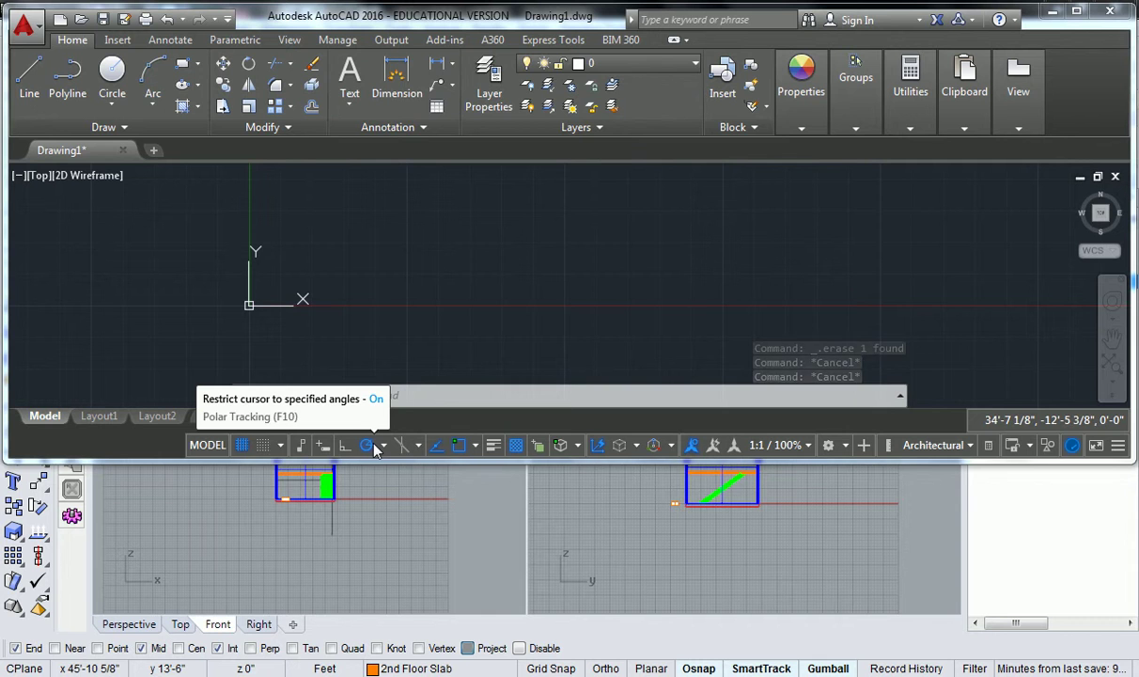
# Step: Turn polar tracking off and on again, and set its angle increments to 15, 30, 45, 60 degrees
pyautogui.click(371, 446)
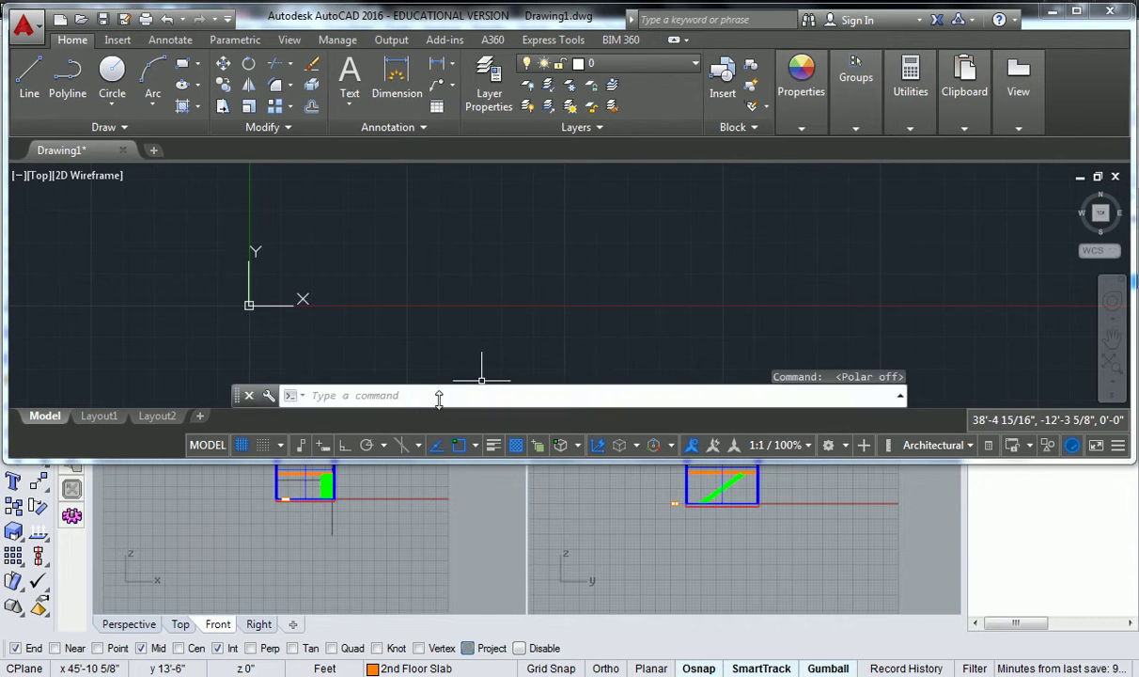
pyautogui.click(366, 445)
pyautogui.rightClick(361, 446)
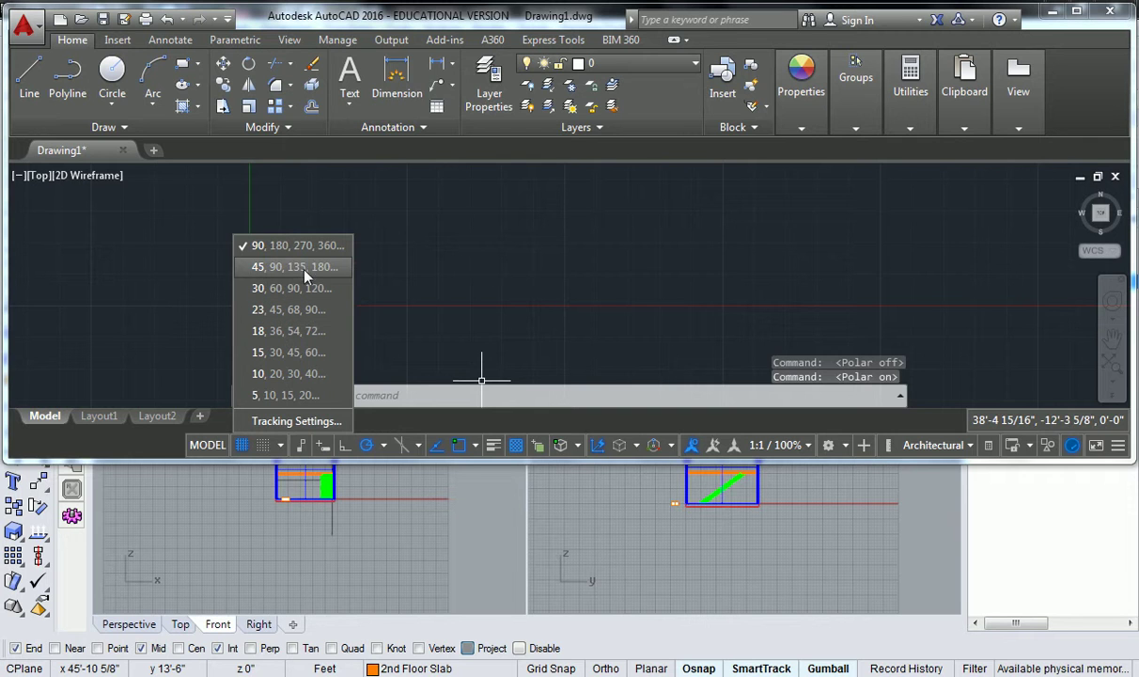
pyautogui.click(285, 352)
# Step: Start a line just above the X axis to try the 15-degree polar tracking, and cancel it
pyautogui.moveTo(483, 277); pyautogui.dragTo(445, 348, button='middle')
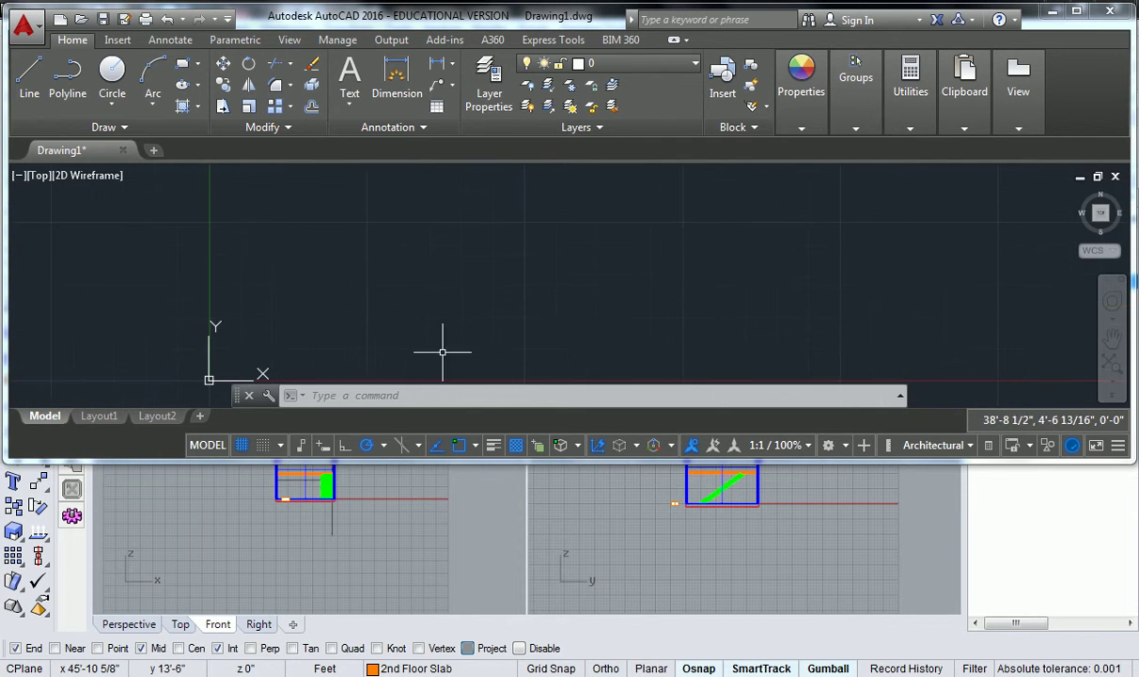
pyautogui.click(29, 77)
pyautogui.click(408, 344)
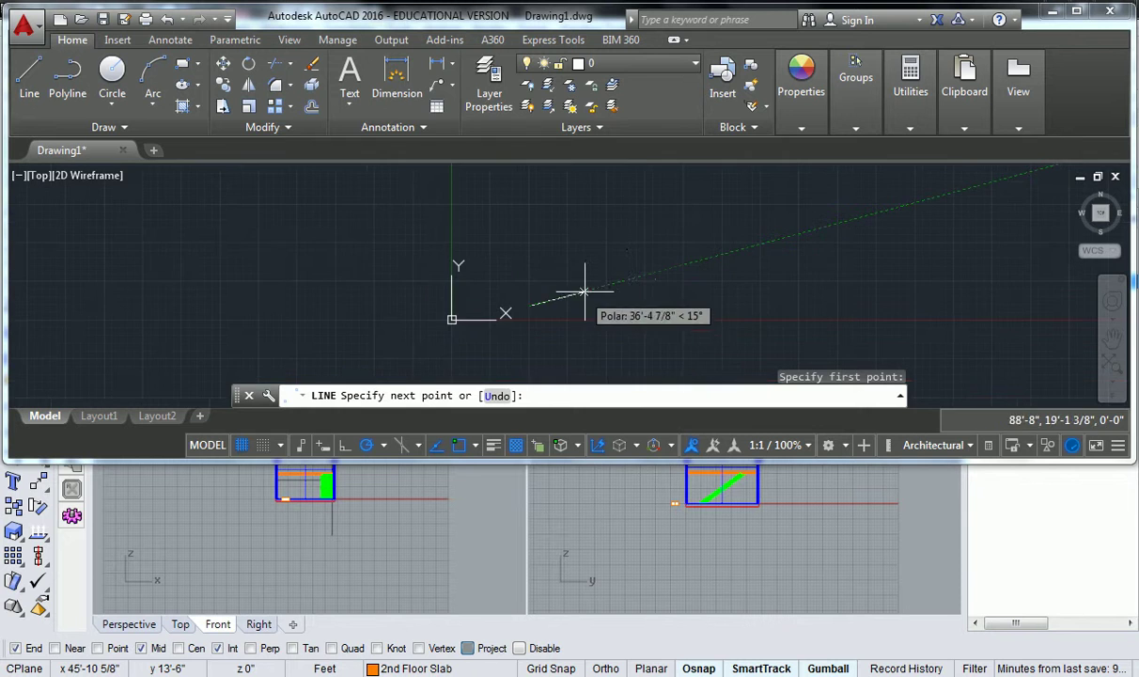
pyautogui.scroll(-4, 685, 317)
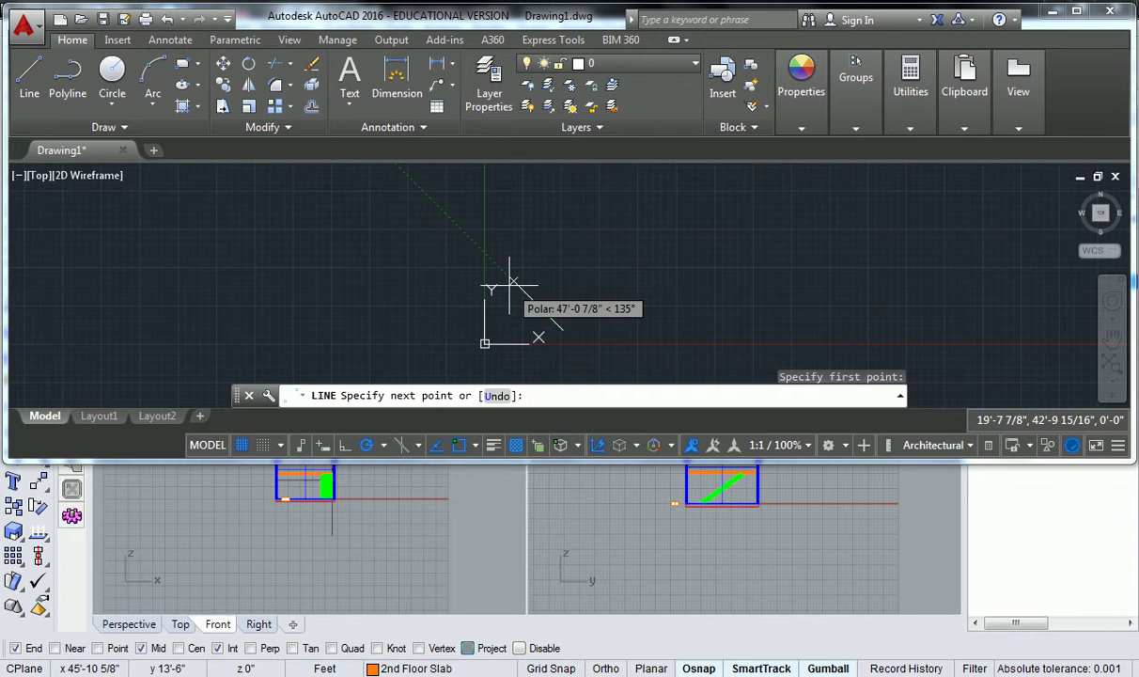
pyautogui.press('Escape')
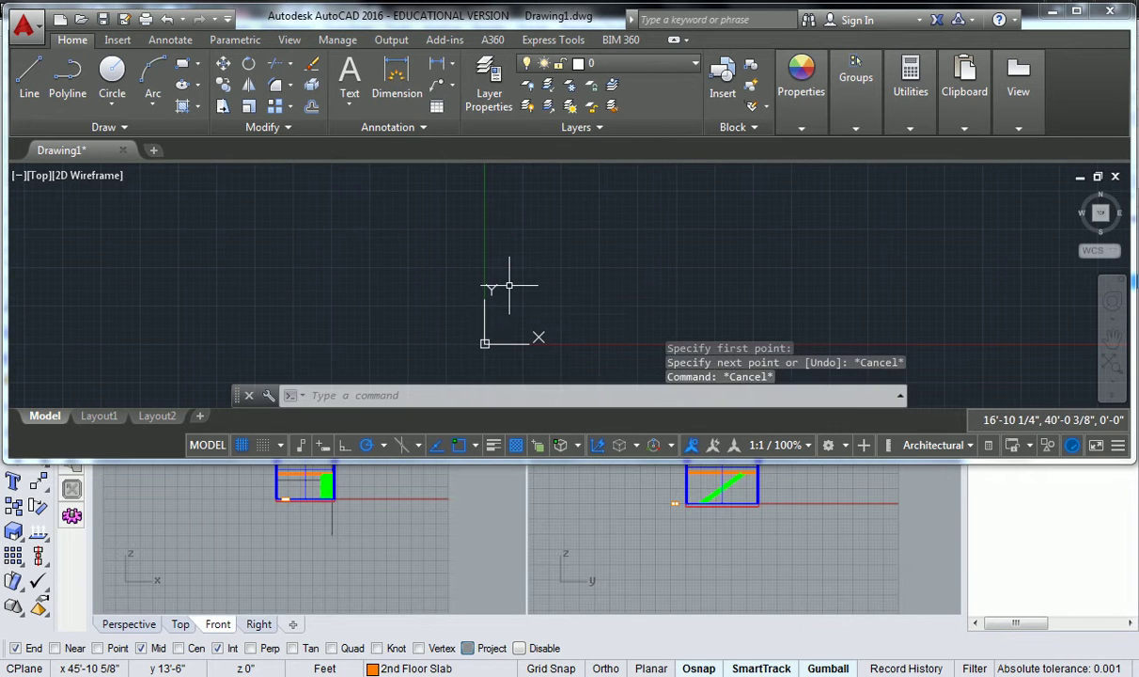
# Step: Turn on Ortho mode, try a horizontal line starting above the X axis, and cancel the line
pyautogui.click(343, 447)
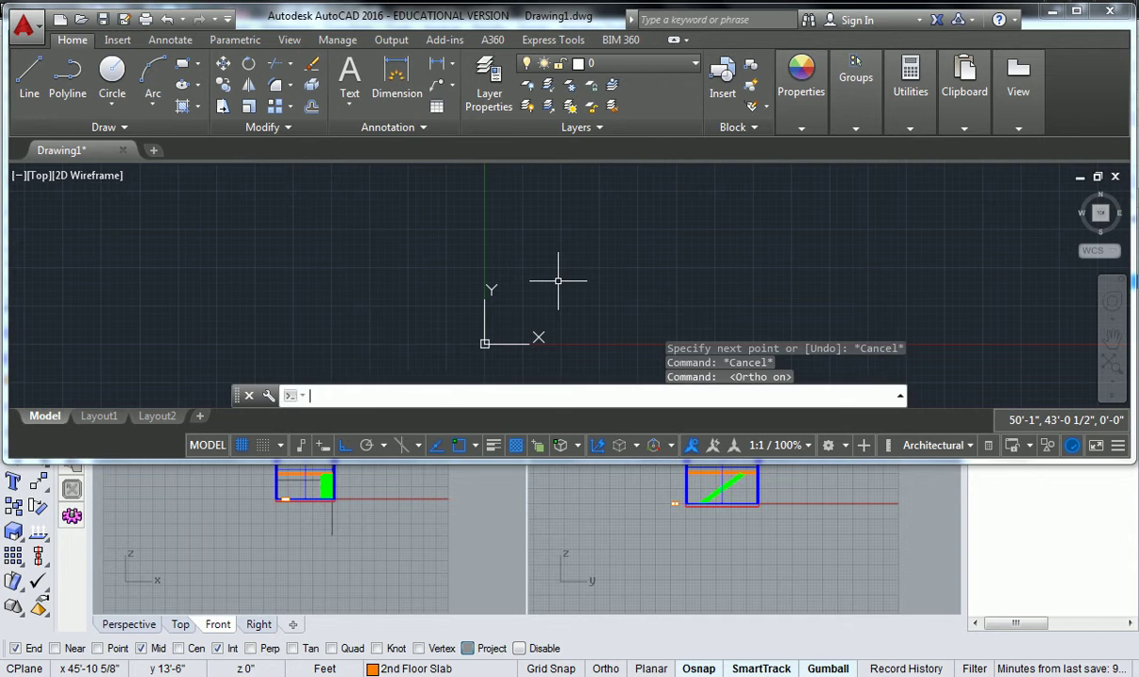
pyautogui.write('l')
pyautogui.press('Return')
pyautogui.click(590, 288)
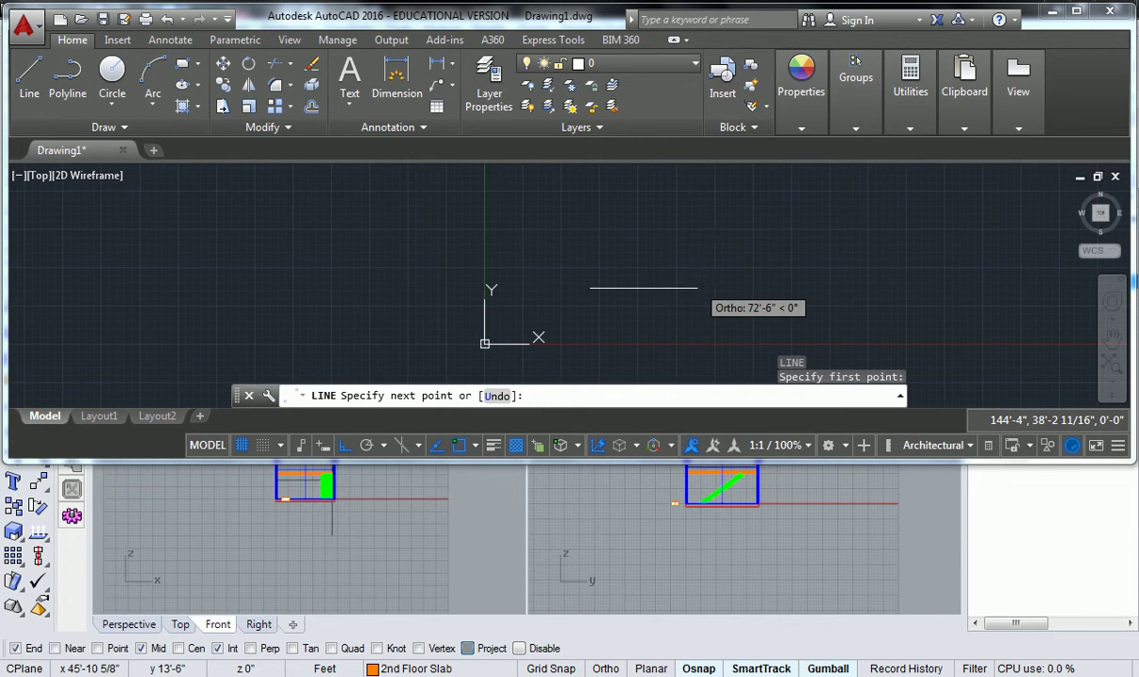
pyautogui.press('Escape')
pyautogui.scroll(-2, 735, 239)
pyautogui.scroll(2, 641, 274)
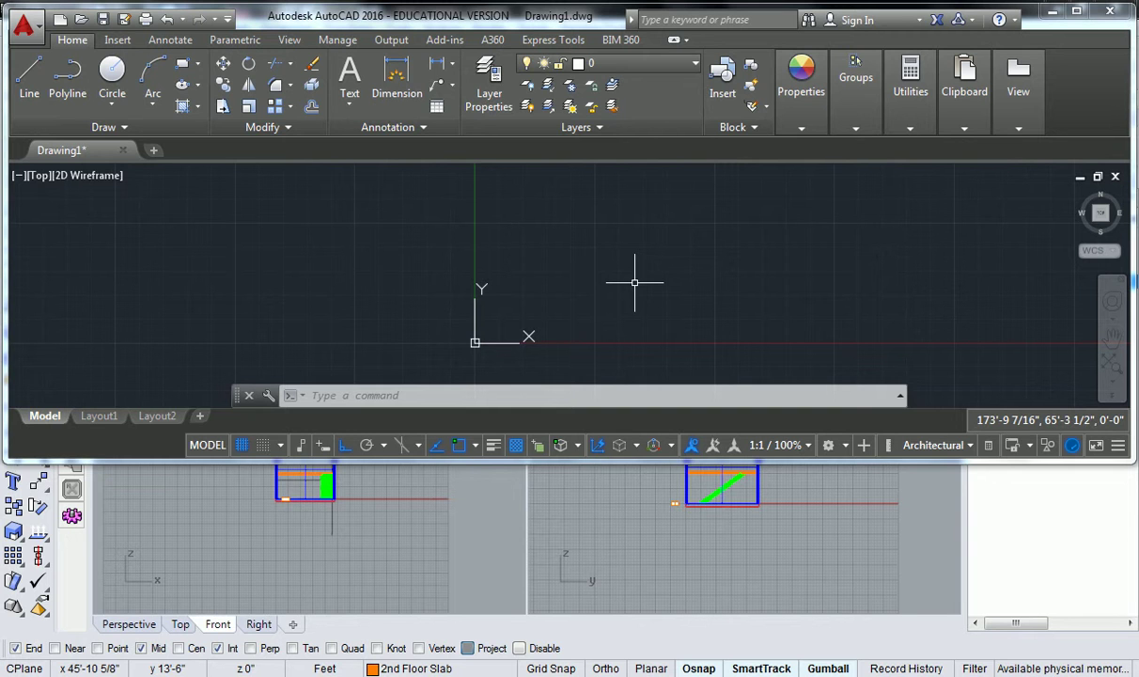
pyautogui.press('Escape')
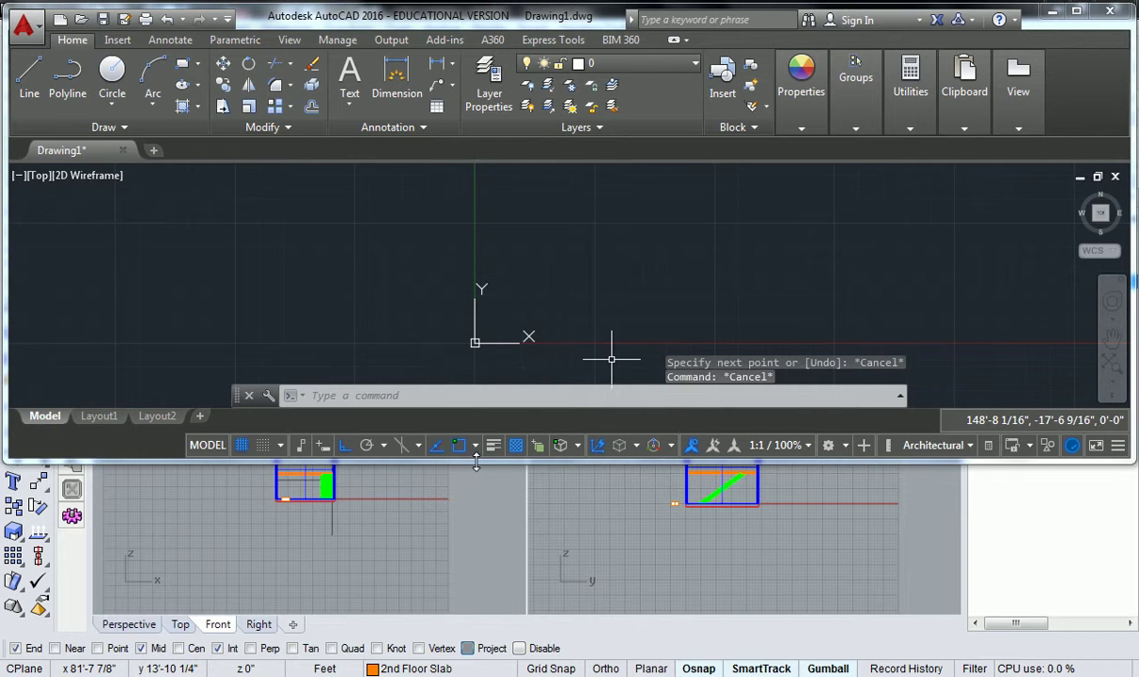
# Step: Add Midpoint and Perpendicular to the running object snaps, and extend the AutoCAD window's height to cover Rhinoceros
pyautogui.moveTo(456, 463); pyautogui.dragTo(433, 520)
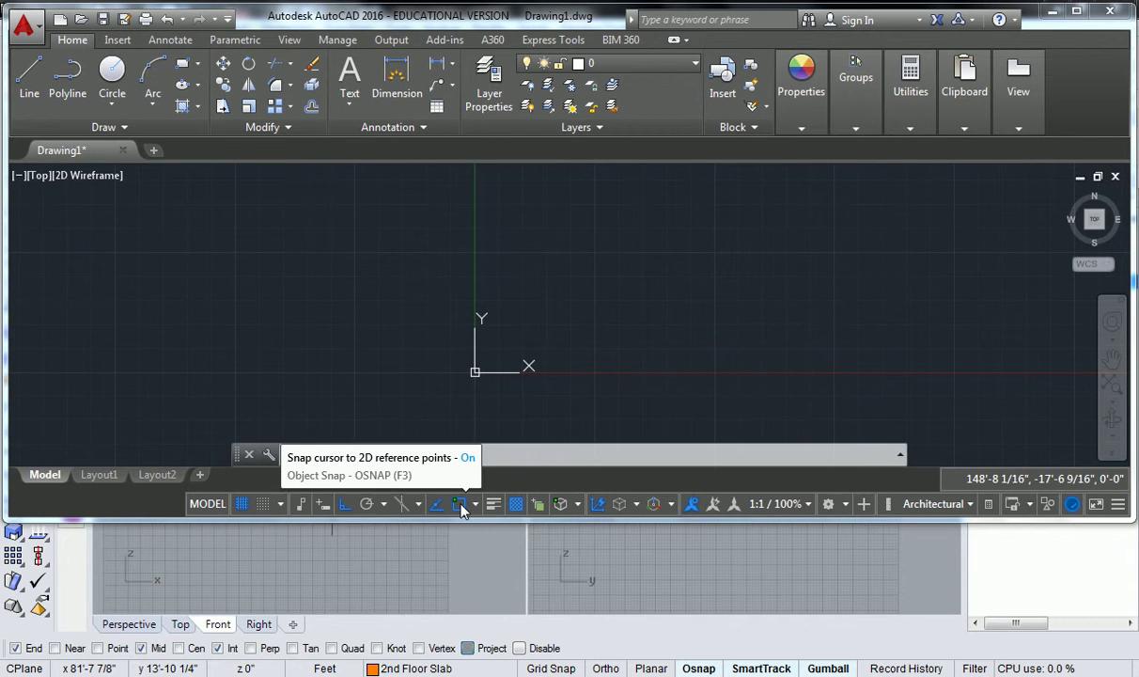
pyautogui.click(461, 507)
pyautogui.click(461, 508)
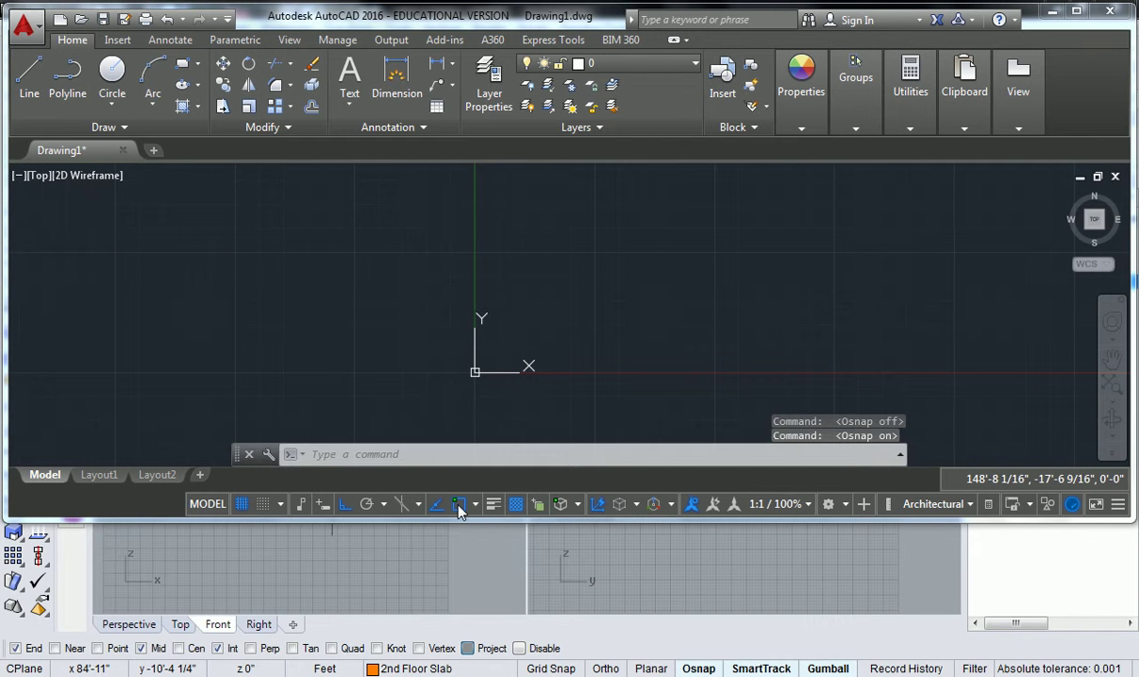
pyautogui.rightClick(460, 508)
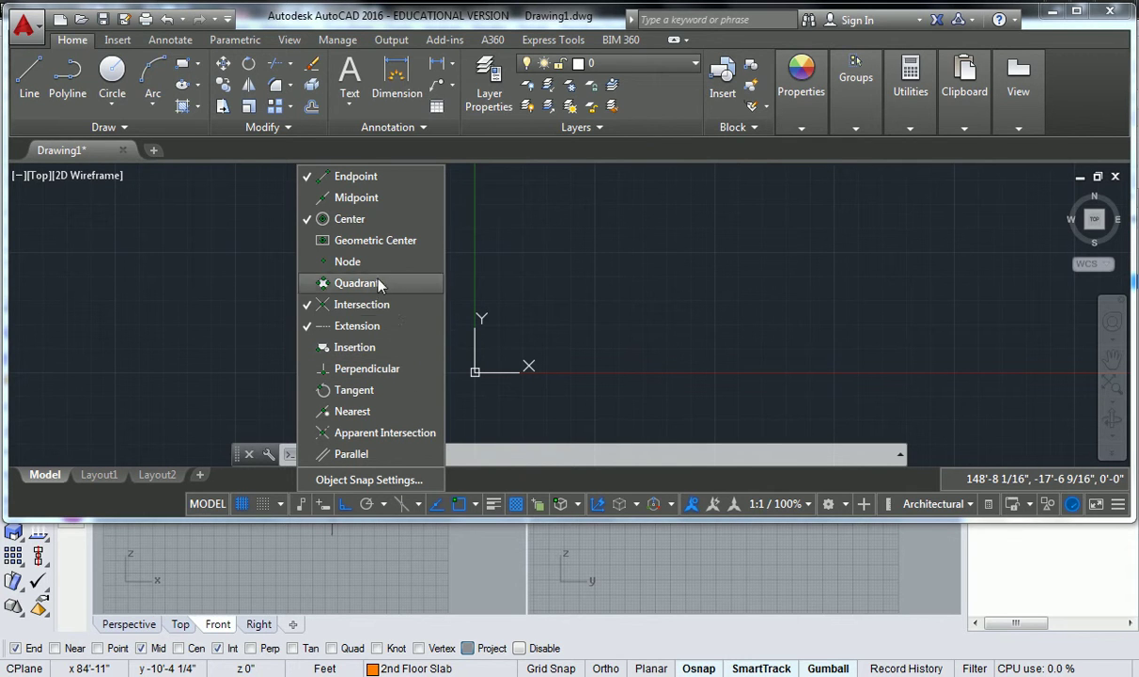
pyautogui.click(364, 199)
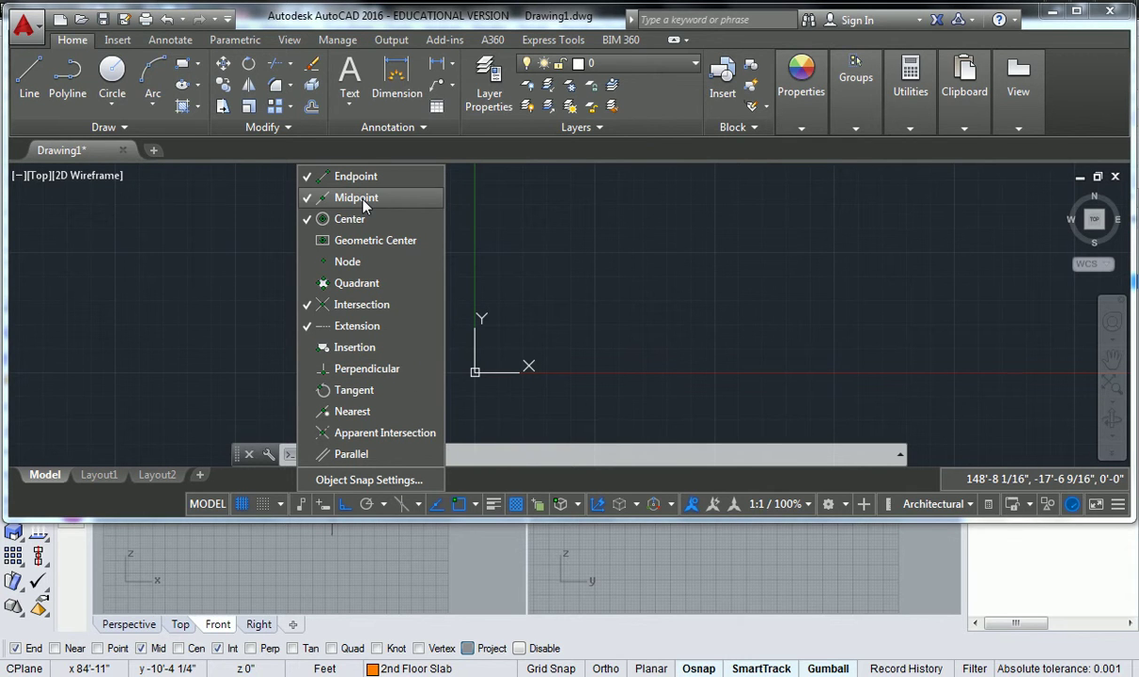
pyautogui.click(366, 372)
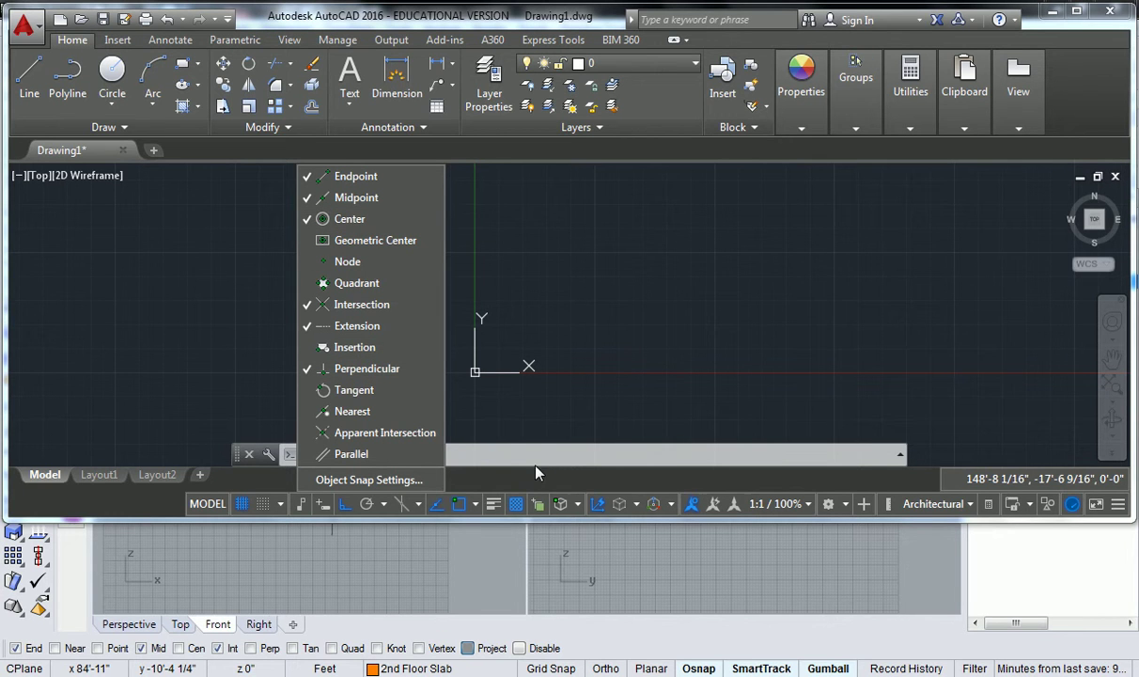
pyautogui.click(658, 307)
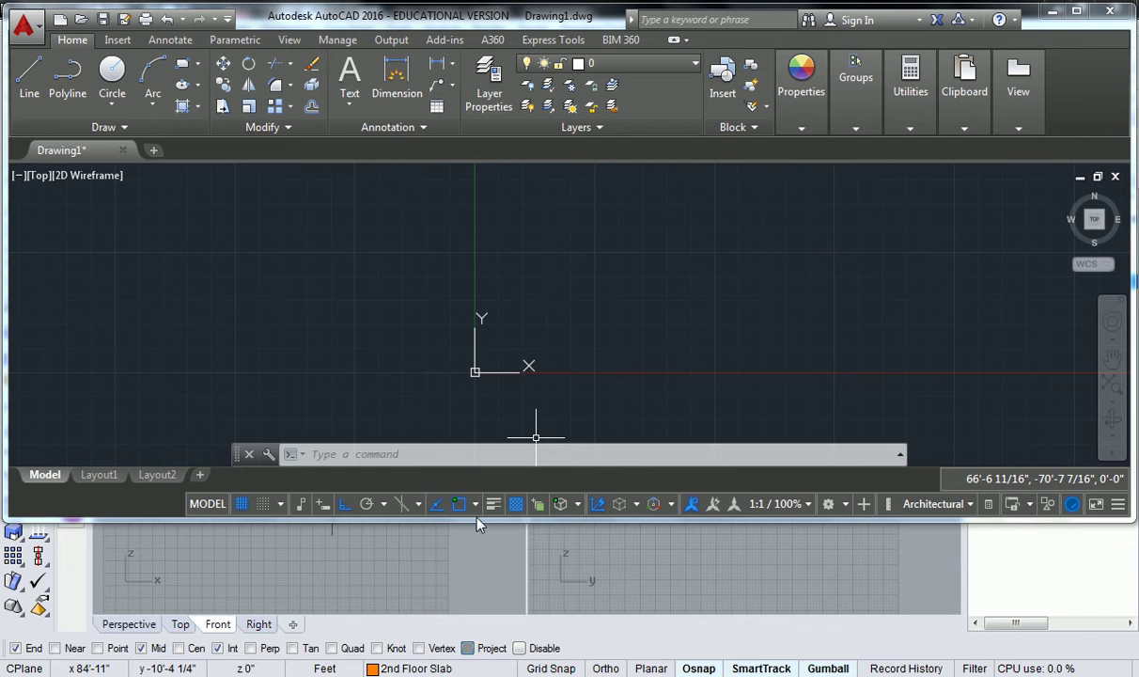
pyautogui.moveTo(480, 520); pyautogui.dragTo(469, 669)
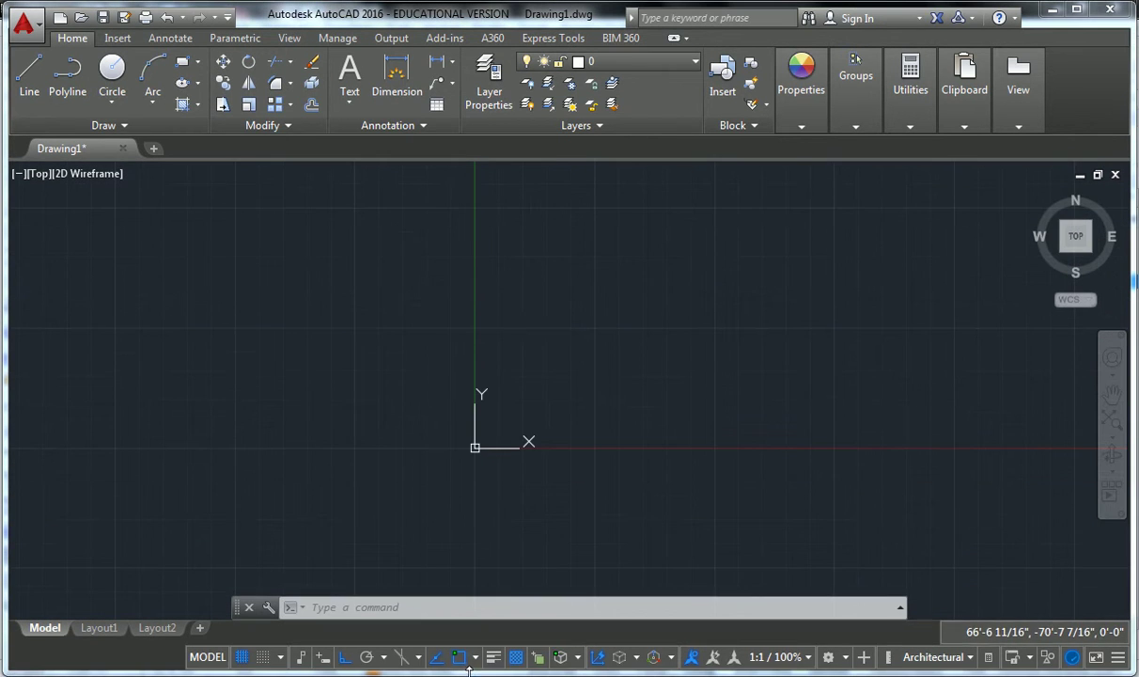